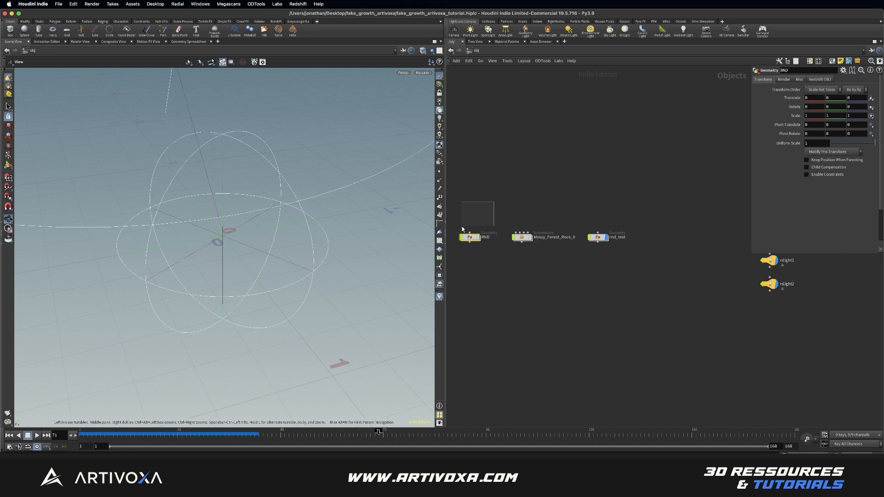
Open the rnd_test geometry node's network
middle_click_drag(507, 272, 499, 268)
middle_click_drag(571, 266, 517, 268)
left_click(534, 237)
middle_click_drag(553, 245, 544, 242)
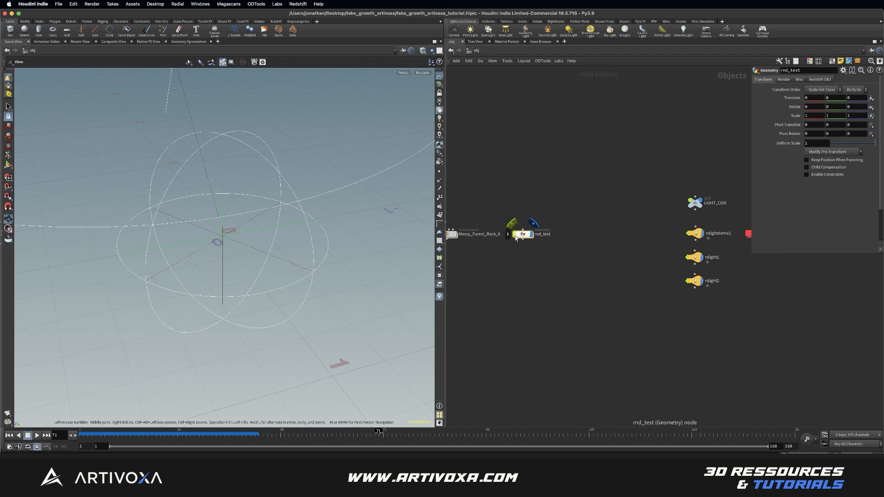
double_click(521, 234)
Add an Object Merge node and set its Object 1 to the copied Mossy_Forest_Rock geometry path
key("Tab")
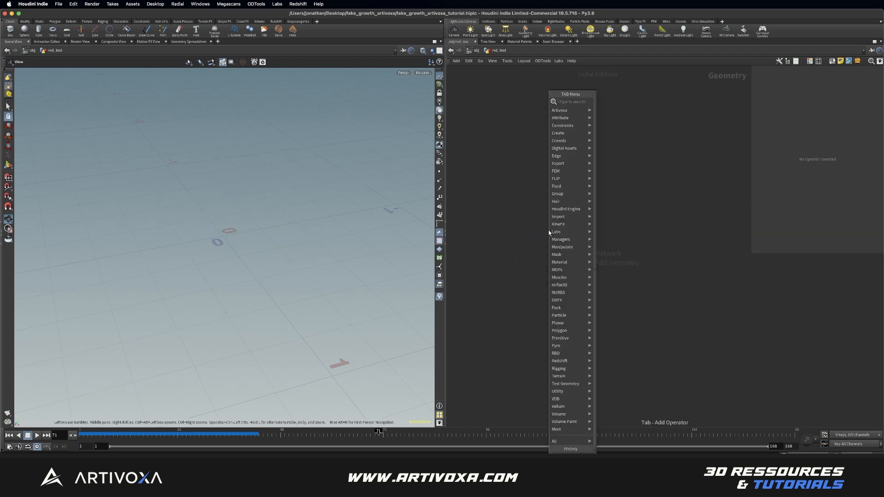
type("object")
key("Return")
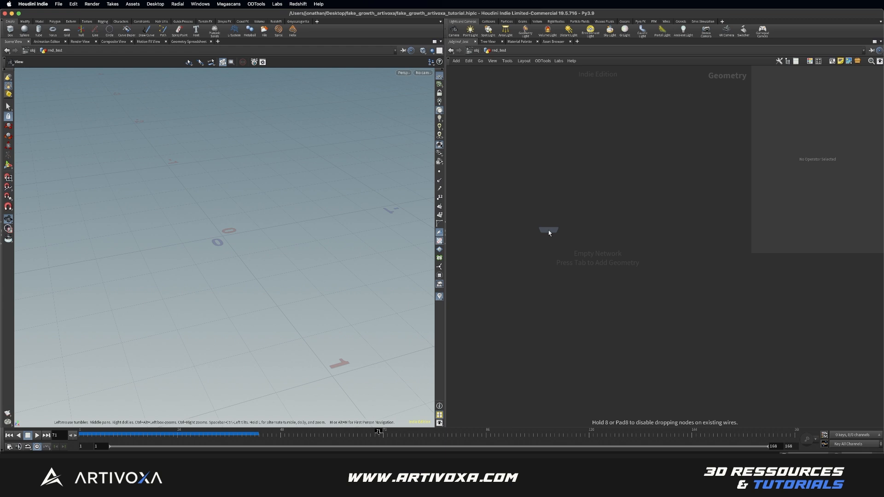
left_click(554, 181)
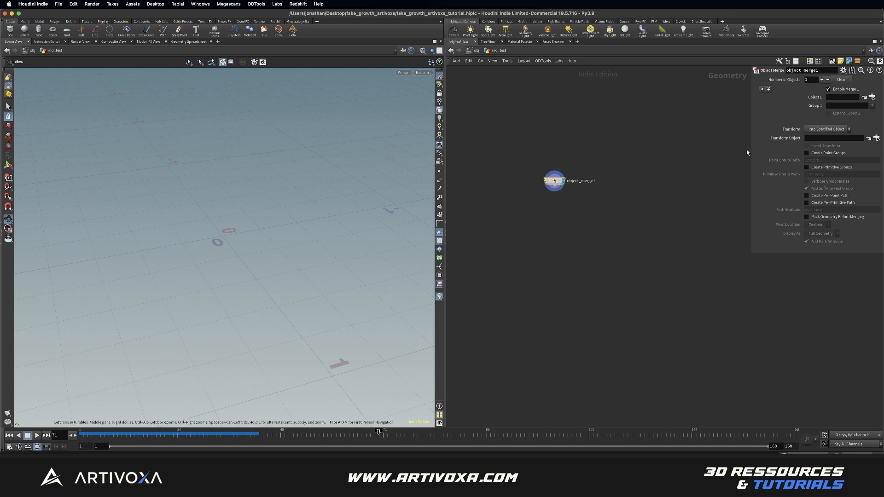
left_click(840, 97)
key("super+v")
key("Return")
left_click_drag(411, 203, 246, 241)
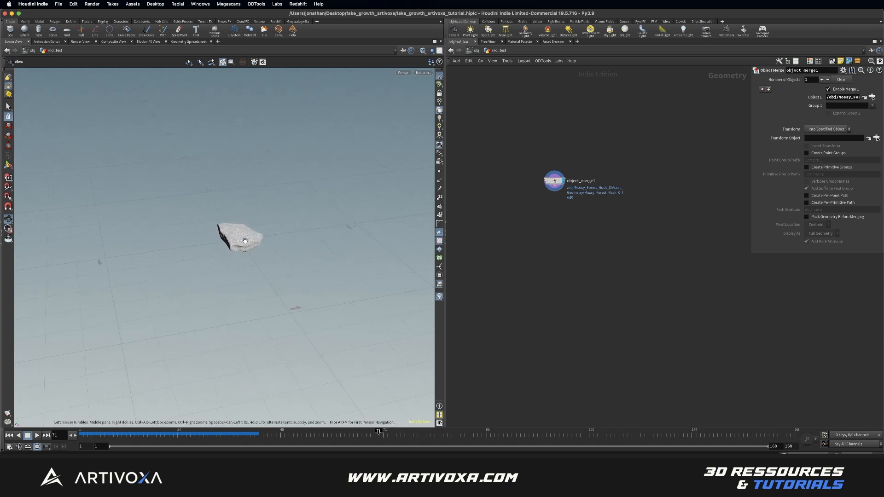
Append a Transform node directly below the Object Merge node
left_click(556, 188)
key("Tab")
type("tr")
key("Return")
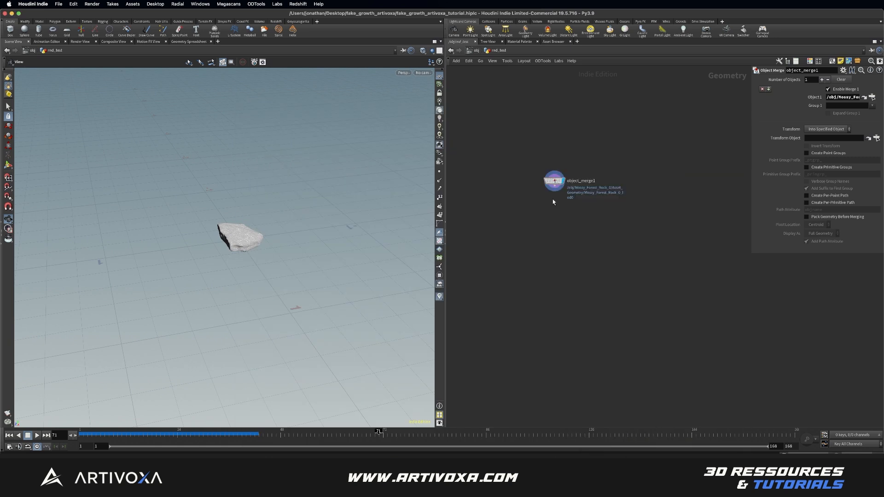
left_click(552, 199)
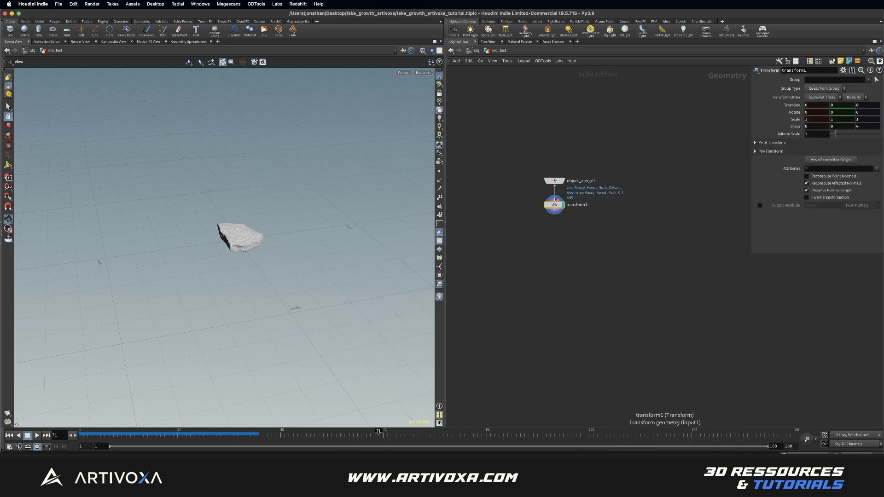
Rotate the rock -90 degrees around X with the new Transform node
left_click(8, 162)
left_click_drag(229, 237, 250, 232)
double_click(819, 112)
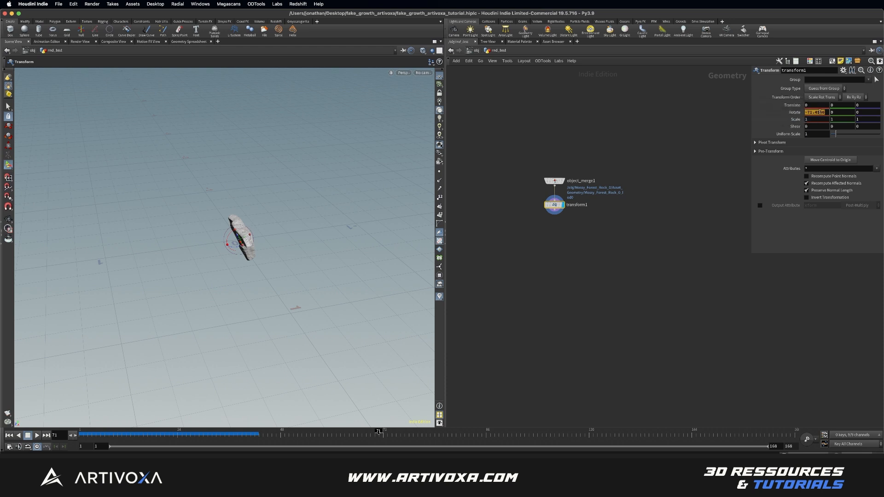
type("-90")
key("Return")
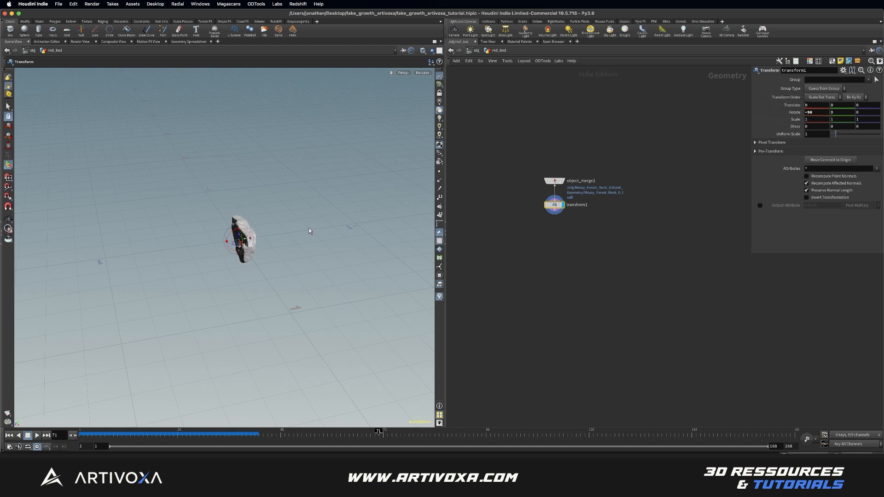
Set the Transform node's Z rotation to -90 so the rock is reoriented
left_click_drag(244, 240, 244, 258)
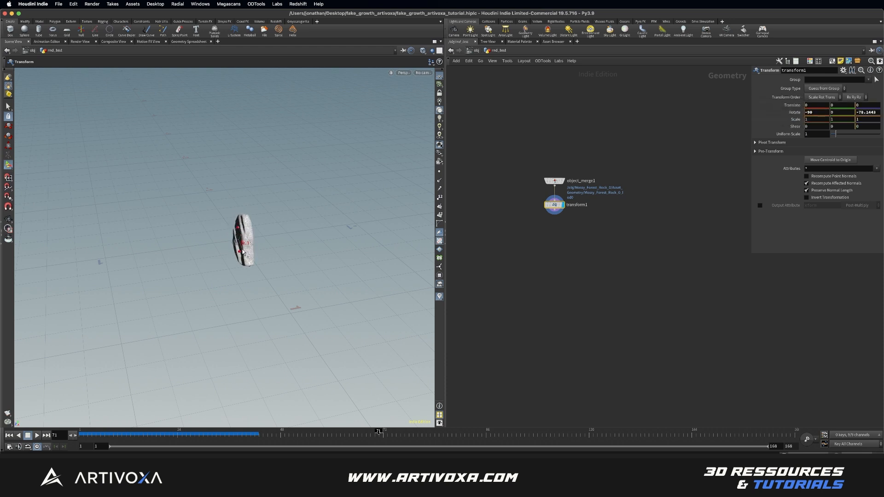
double_click(861, 113)
type("-90")
key("Return")
key("Escape")
left_click_drag(271, 238, 234, 245)
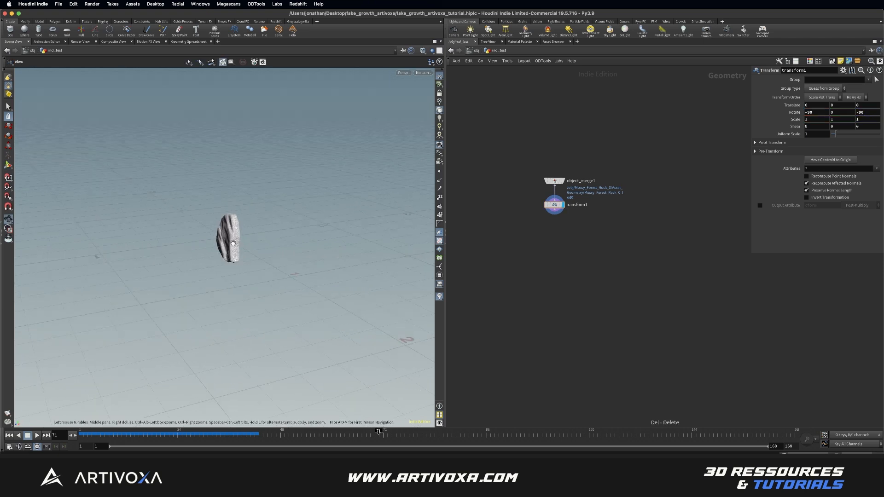
Add a Copy and Transform node below the Transform node and make it the displayed node
key("Tab")
type("copy")
key("Return")
left_click(550, 233)
left_click_drag(550, 232, 555, 232)
left_click(563, 231)
Set the Copy and Transform node's Total Number to 6 and its Z translation to -0.3
left_click(820, 95)
type("6")
key("Return")
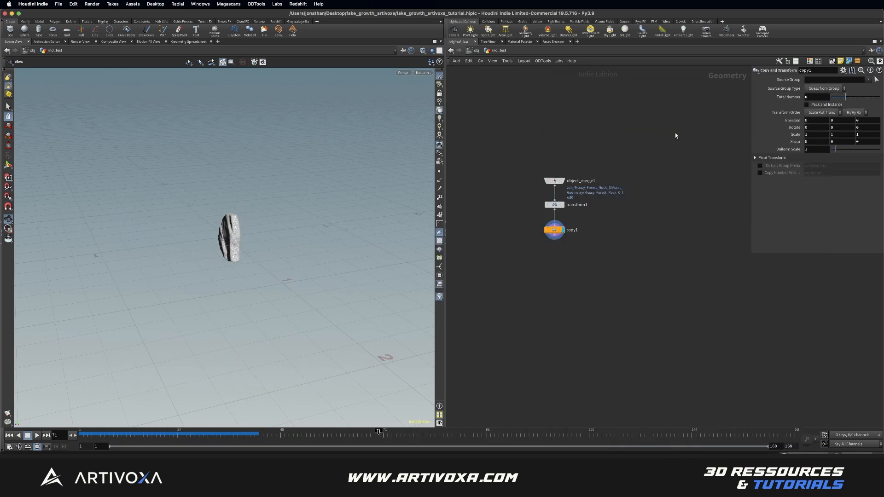
left_click(855, 120)
key("Return")
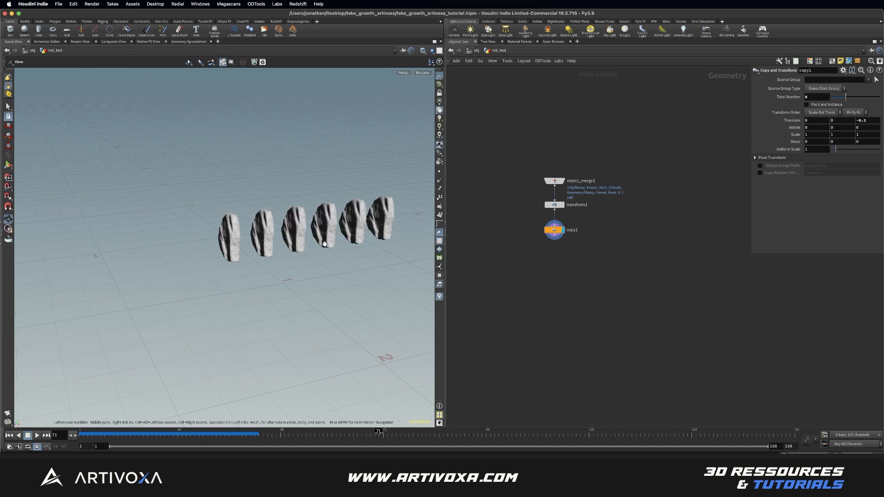
Add a Match Size node below the copy node and display it to center the row of rocks
key("Tab")
type("mat")
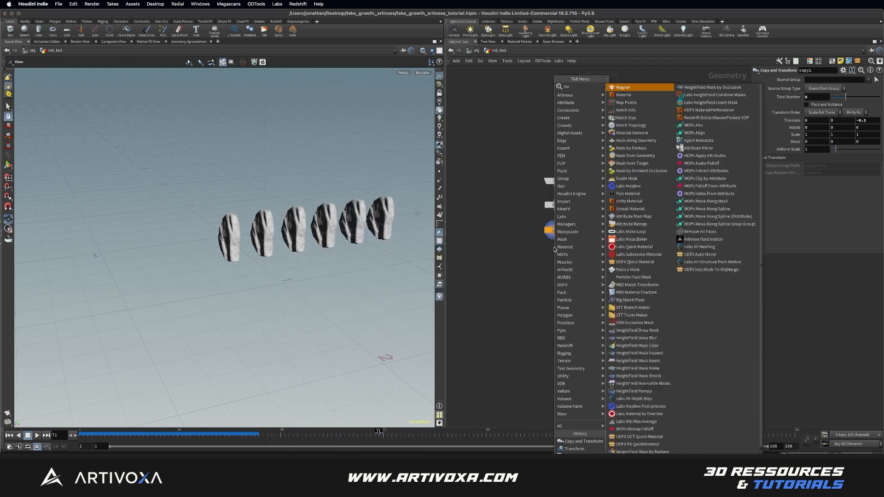
key("BackSpace")
key("BackSpace")
key("BackSpace")
type("mat")
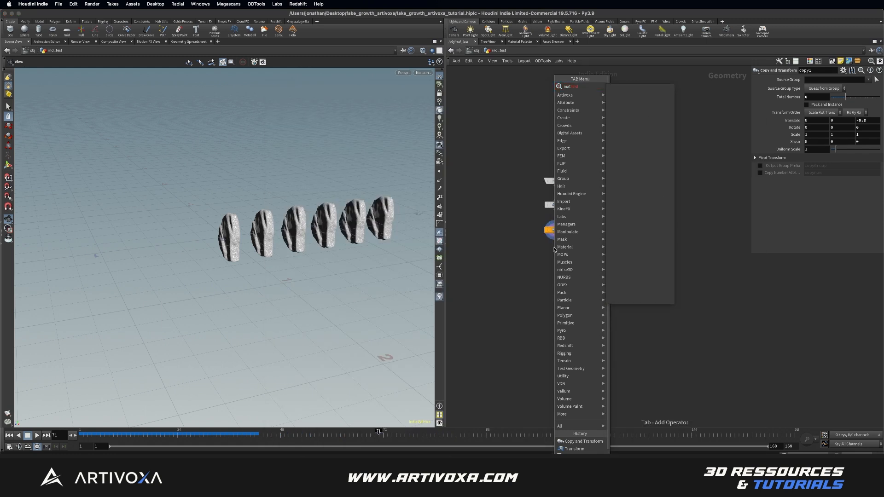
type("ch si")
key("Return")
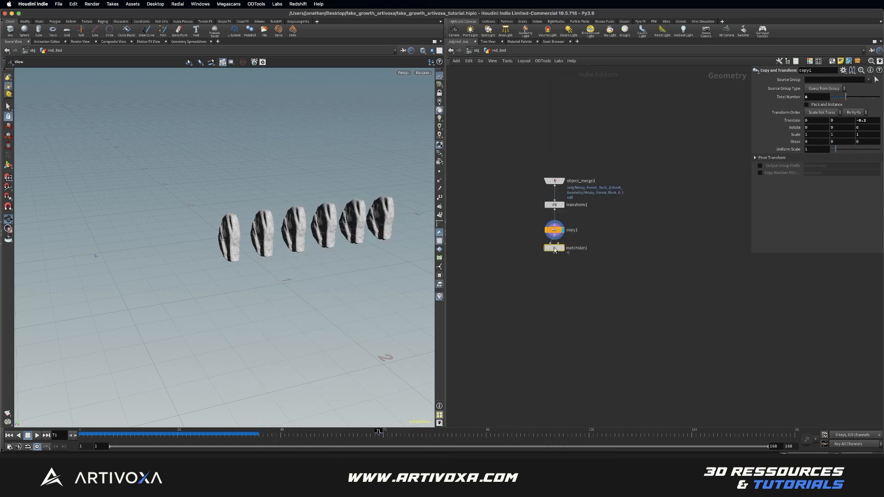
left_click_drag(554, 250, 555, 256)
left_click(563, 256)
mouse_move(257, 223)
left_mouse_down()
mouse_move(190, 230)
mouse_move(256, 237)
left_mouse_up()
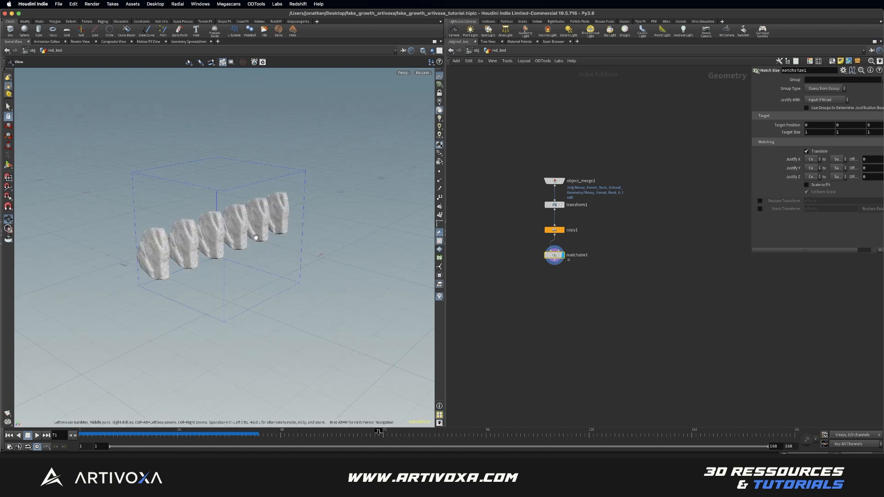
left_click_drag(193, 229, 220, 242)
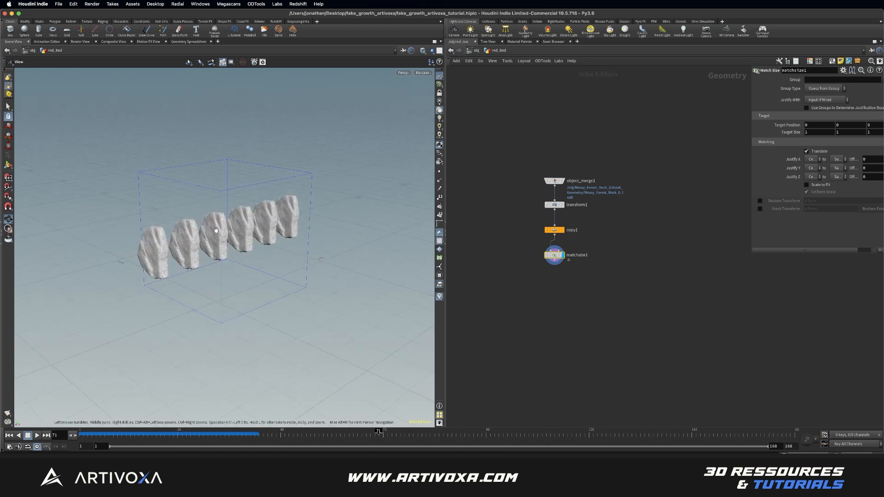
Add a For-Each Connected Piece loop below the Match Size node
key("Tab")
type("for eac")
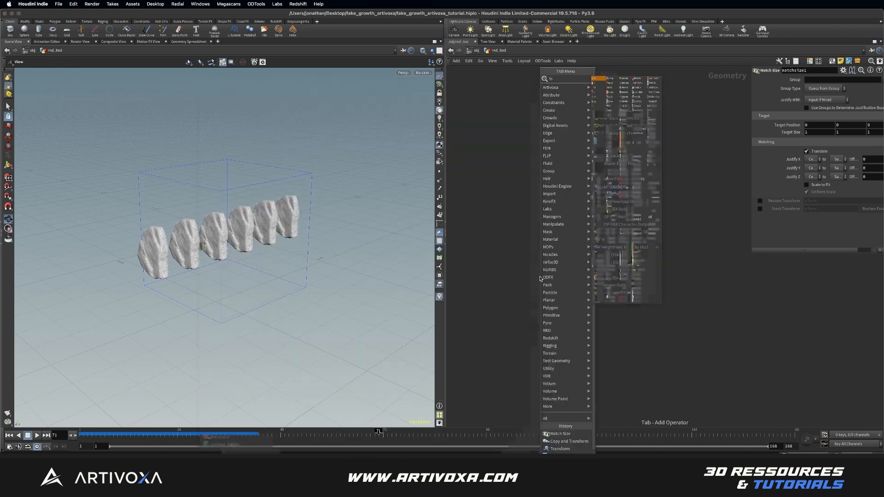
key("Down")
key("Down")
key("Down")
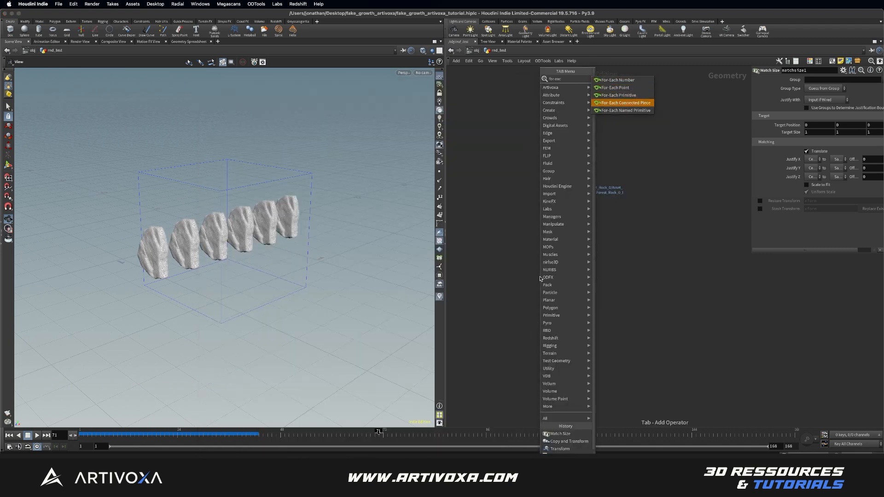
key("Return")
left_click(542, 285)
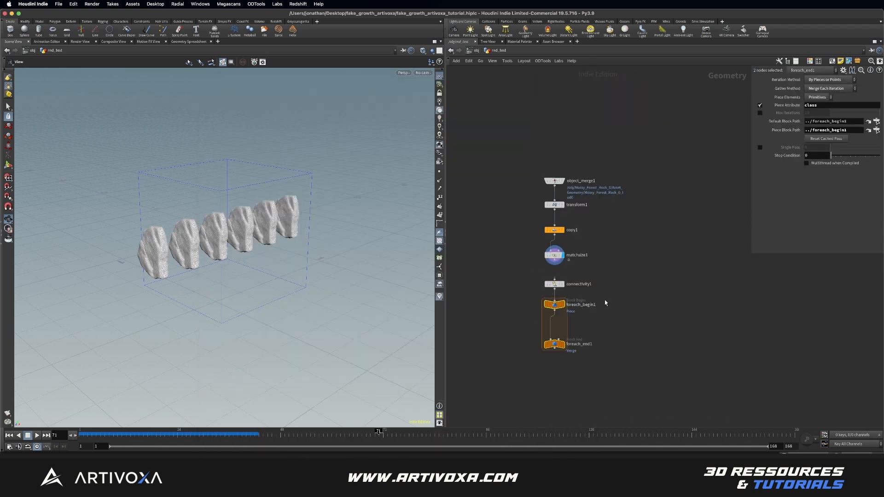
Move the foreach_end1 node further down to make room for nodes inside the loop
middle_click_drag(603, 300, 593, 249)
left_click(543, 290)
left_click_drag(543, 289, 544, 295)
middle_click_drag(567, 310, 551, 270)
left_click(558, 247)
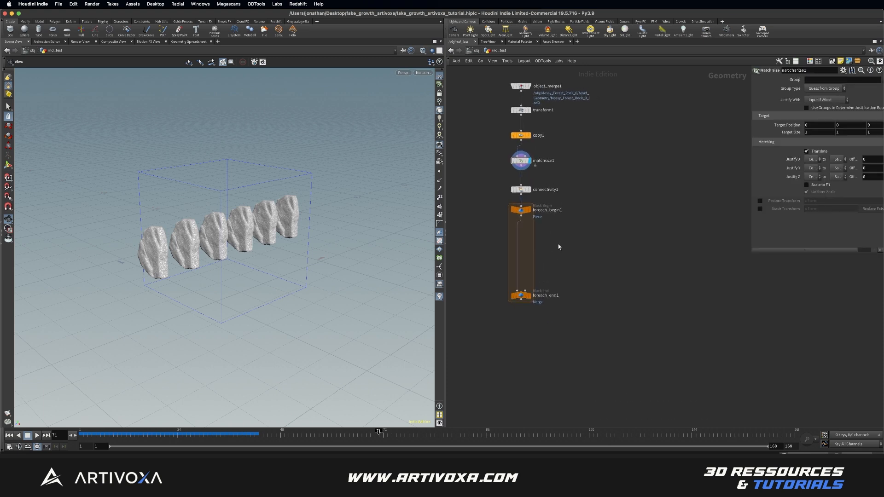
Insert a Transform node between the begin and end nodes of the for-each loop
key("Tab")
type("trans")
key("Return")
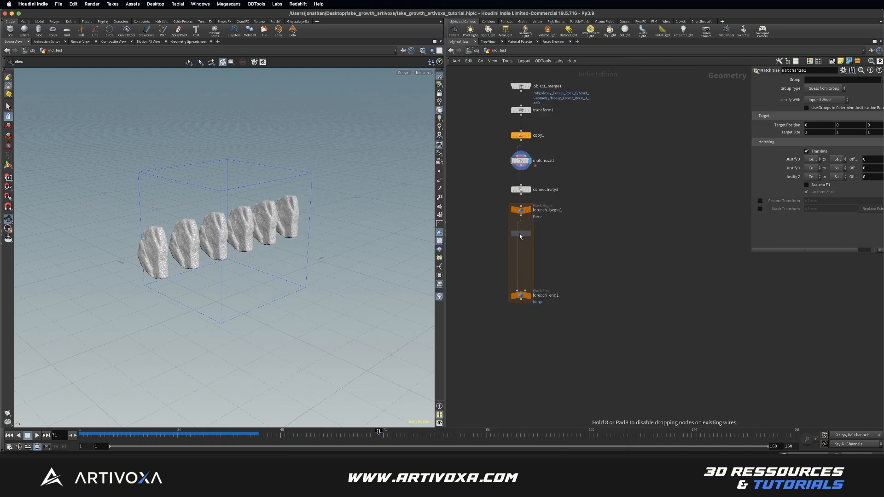
left_click(519, 234)
Create a meta import node from foreach_begin1 and rename it xxx
left_click(521, 210)
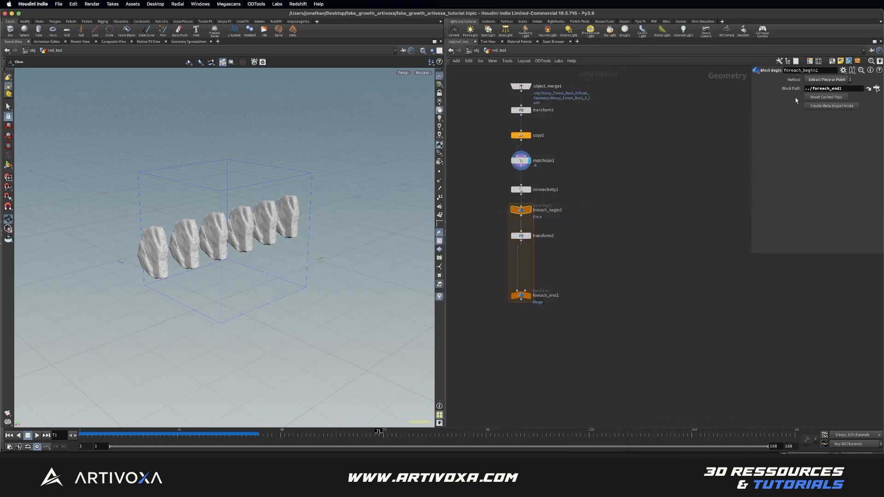
left_click(822, 107)
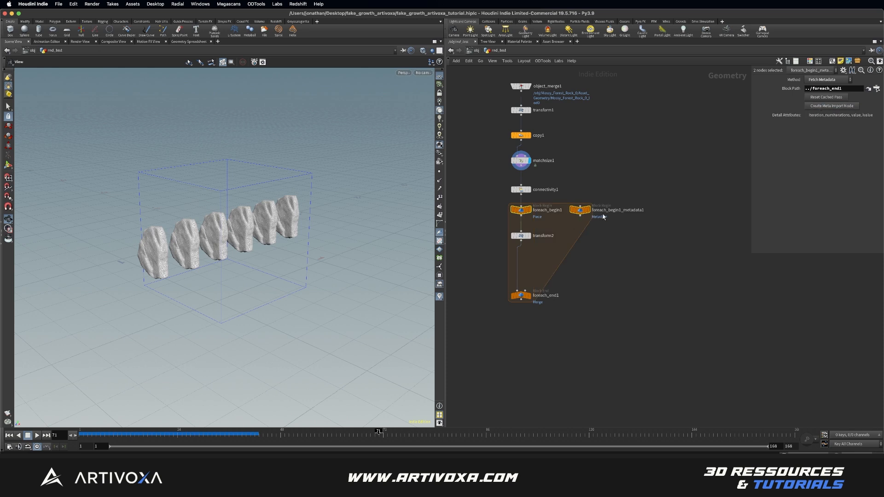
double_click(604, 210)
type("xxx")
Select the Transform node inside the loop and widen its parameter pane
left_click_drag(615, 193, 498, 247)
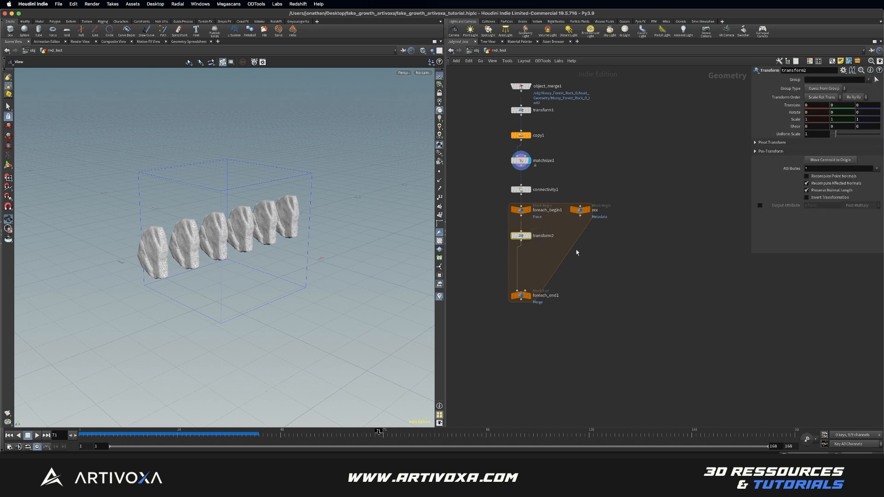
left_click_drag(750, 213, 661, 215)
left_click_drag(155, 251, 164, 249)
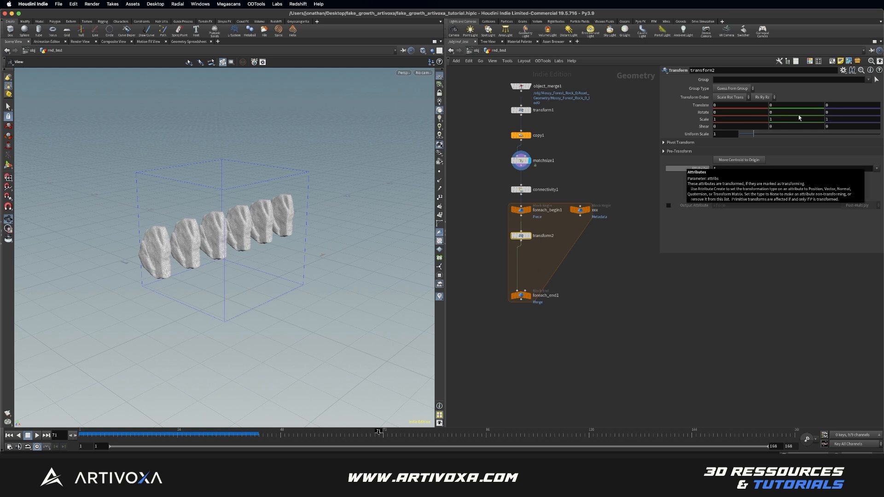
Set the Z rotation of transform2 to the expression rand(detail('../xxx/','iteration',0)) and widen the parameter pane
left_click(843, 112)
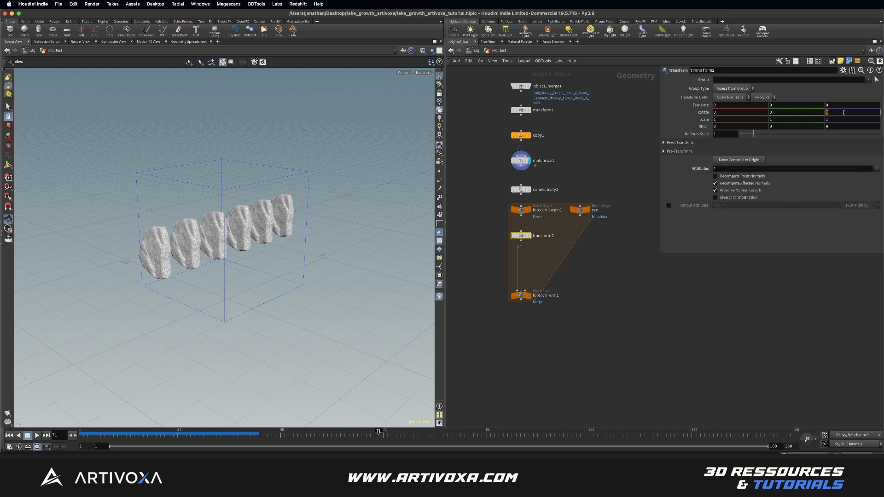
type("rand(detail")
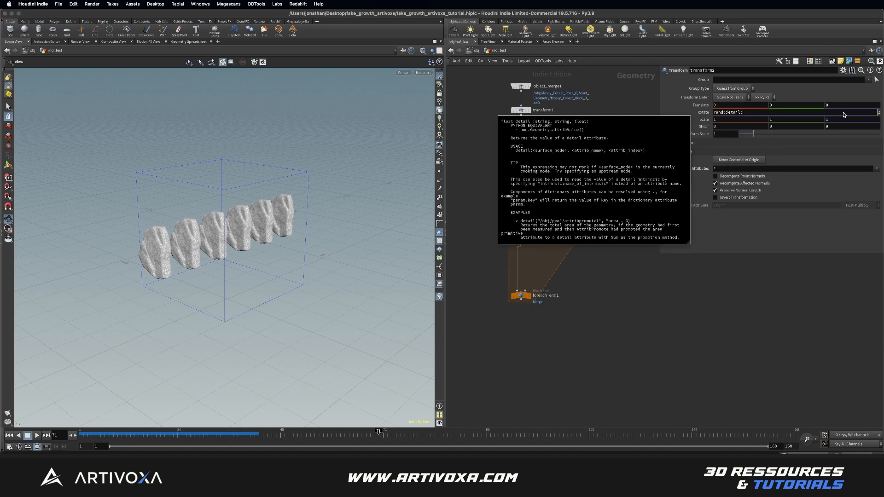
type("('../www")
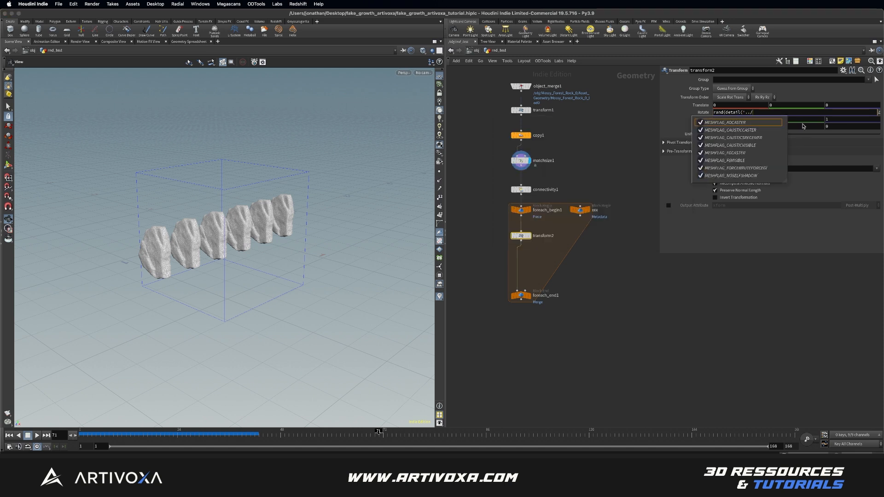
key("BackSpace")
key("BackSpace")
key("BackSpace")
type("xx")
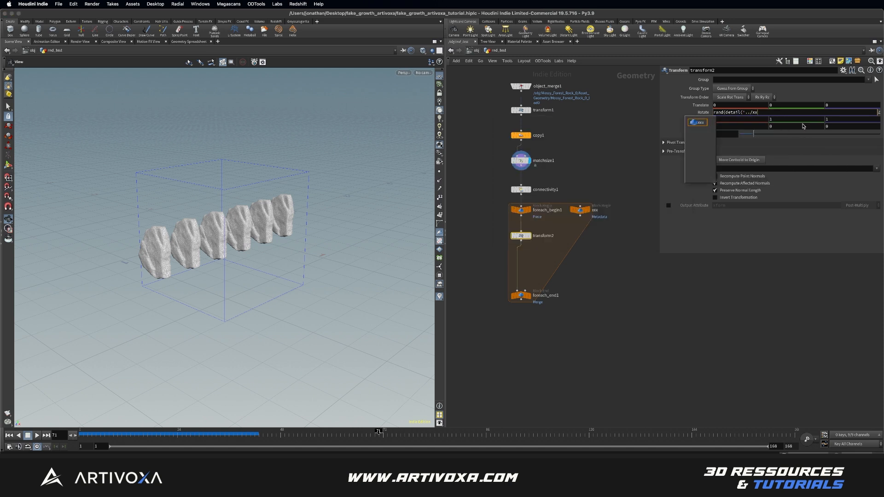
left_click(698, 123)
type("'")
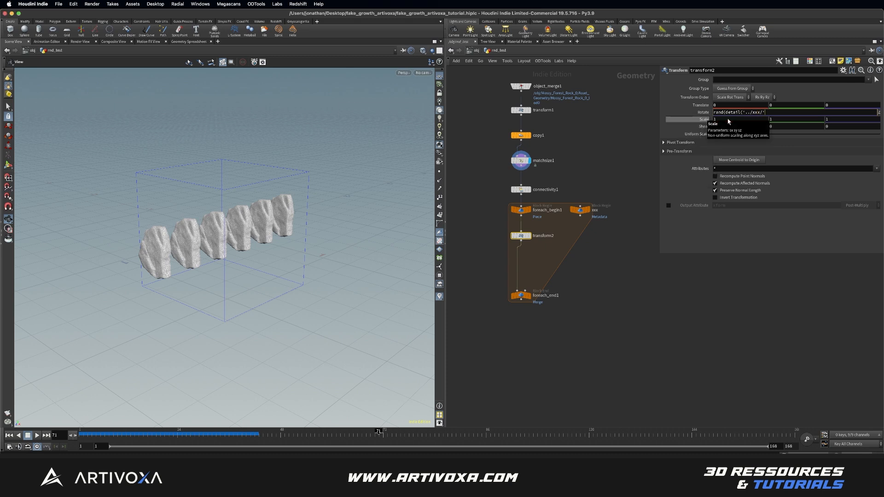
type(",'o")
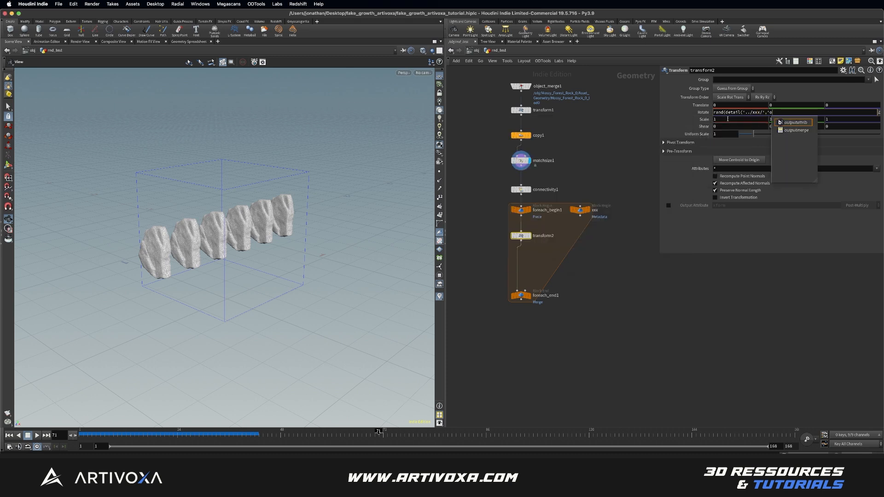
type("itea")
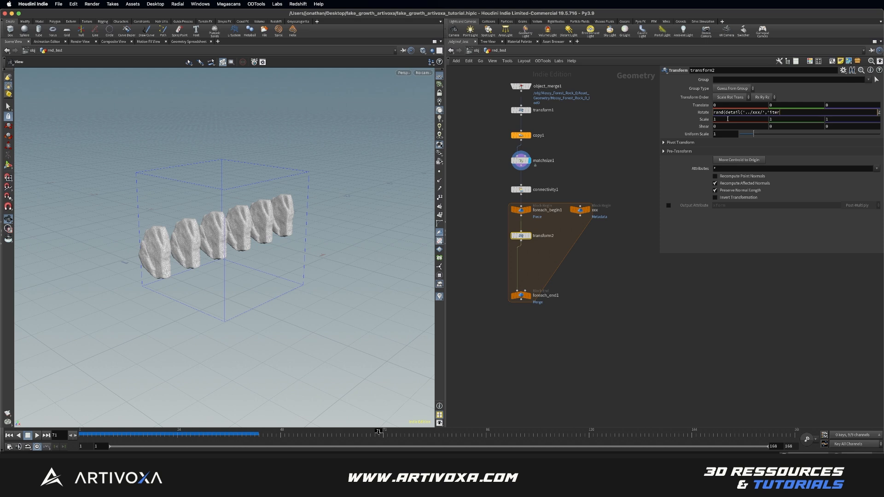
type("tion',")
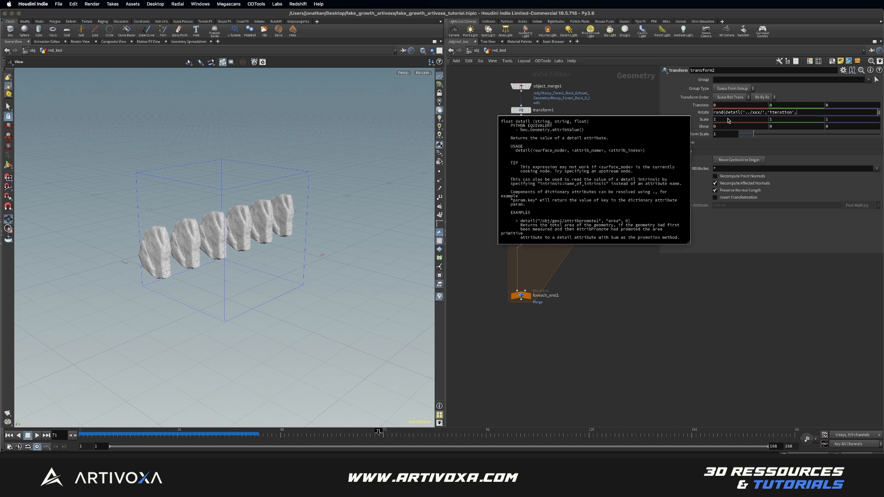
type("0))")
key("Return")
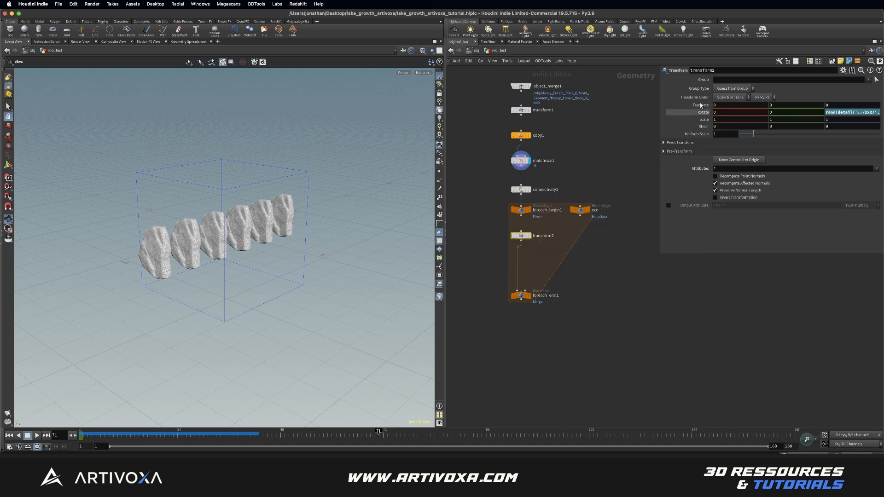
left_click_drag(657, 113, 594, 113)
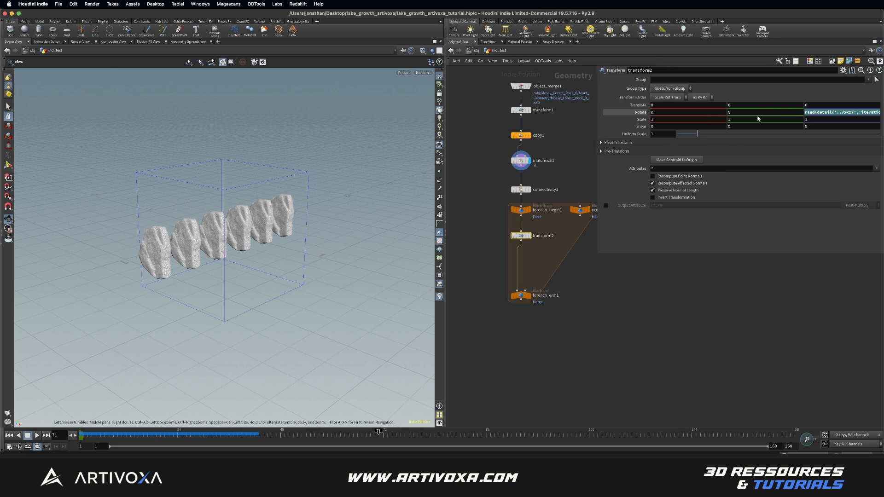
Add a Null node beside the for-each loop and rename it SEED
middle_click_drag(644, 269, 568, 274)
key("Tab")
type("nu")
key("Return")
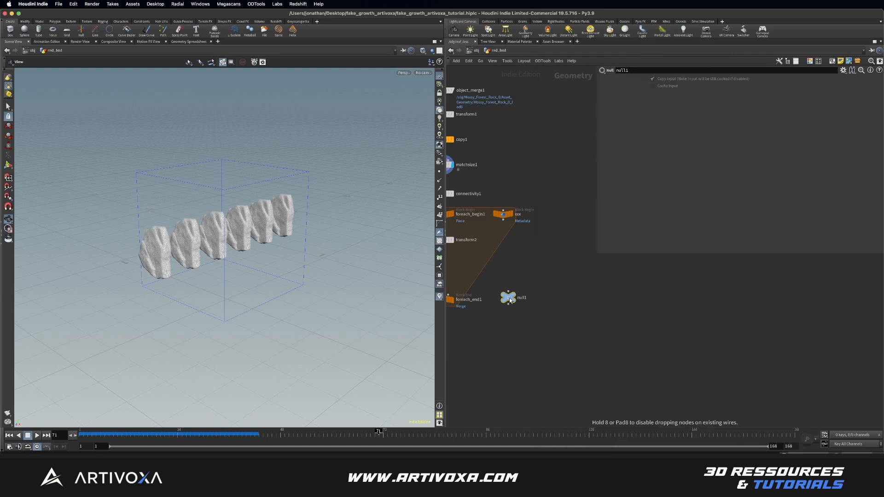
left_click(509, 299)
type("GE")
type("ED")
key("Return")
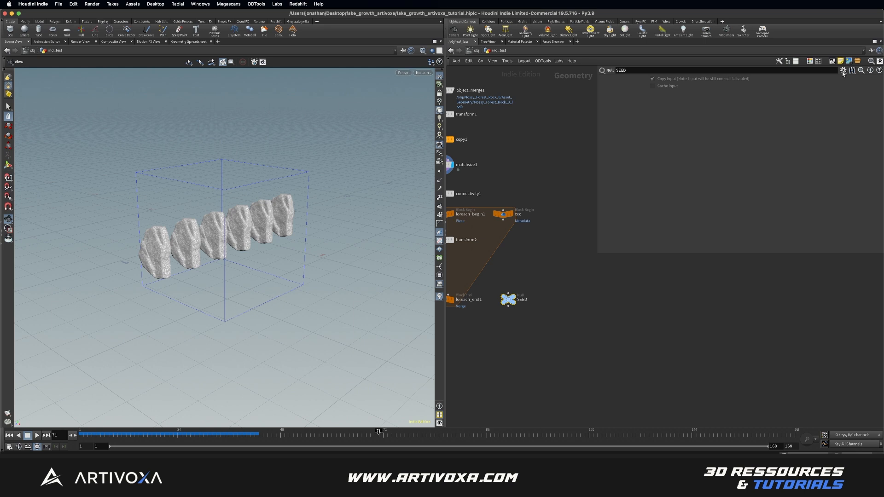
Add a Float parameter to the SEED node's parameter interface, with both name and label set to seed
left_click(843, 70)
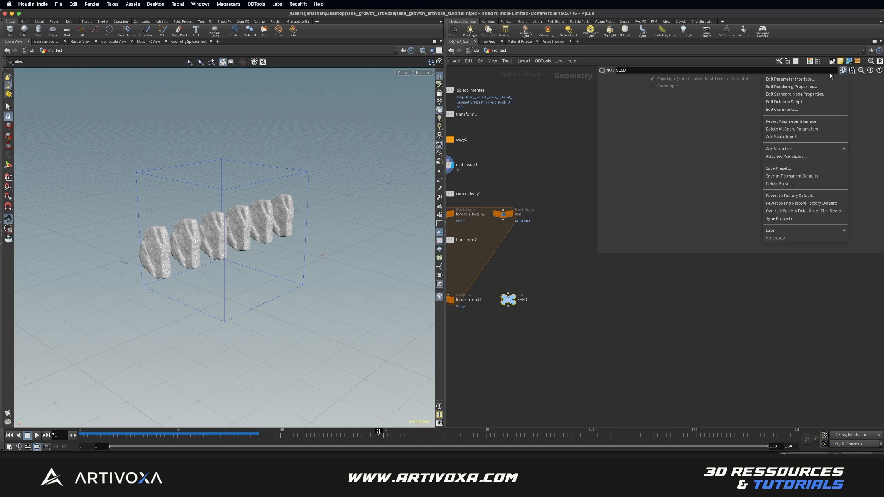
left_click(791, 80)
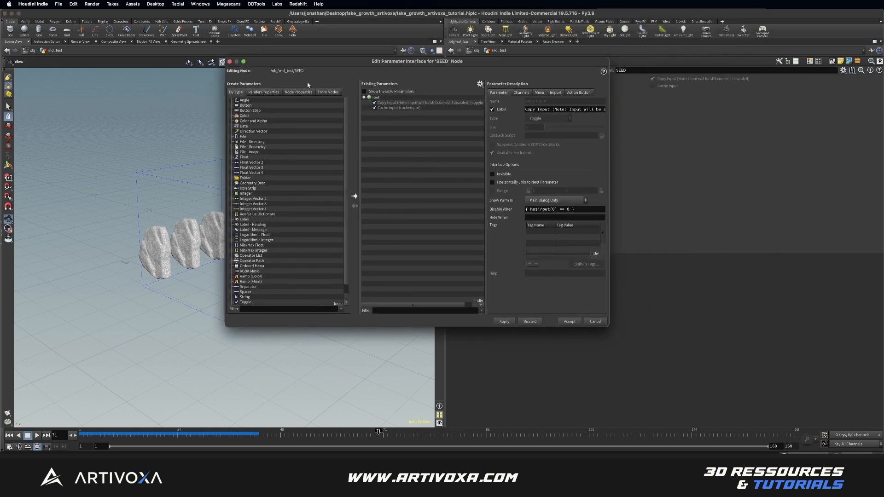
left_click_drag(244, 157, 376, 100)
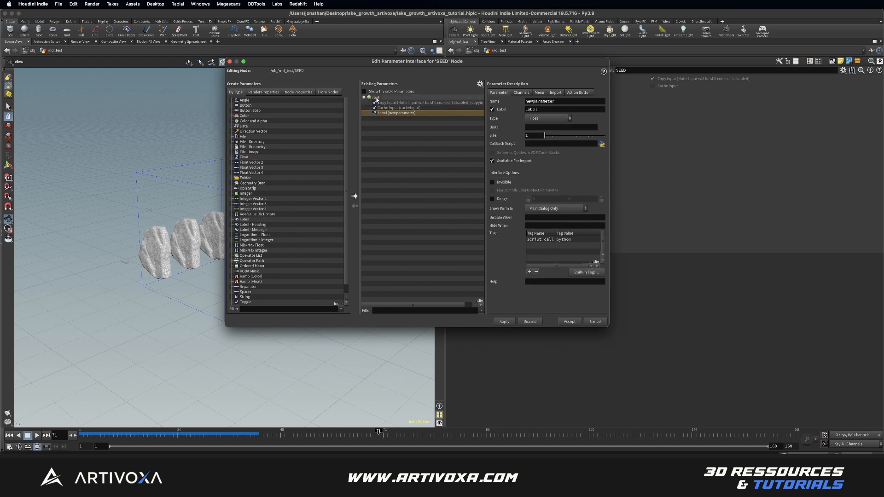
double_click(541, 101)
type("seed")
left_click(549, 109)
type("see")
Enable a range of -360 to 360 for the seed parameter and accept the interface changes
left_click(492, 200)
left_click(551, 199)
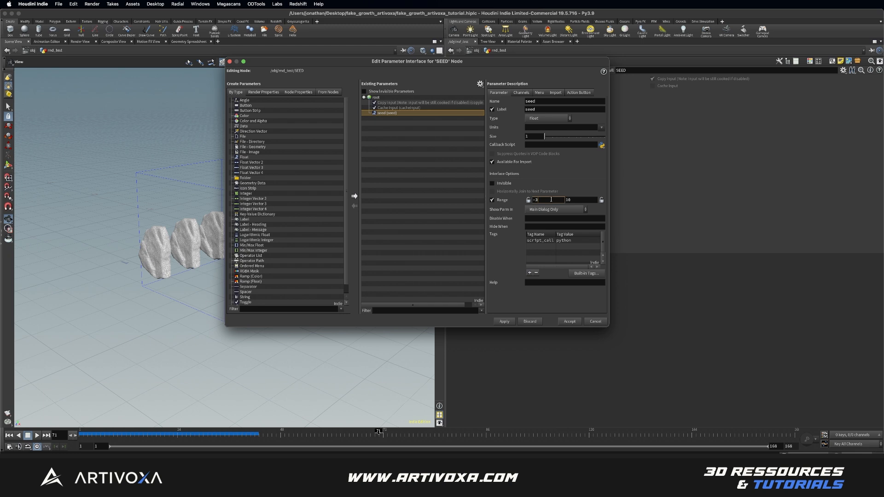
type("-360")
left_click(572, 200)
left_click(504, 322)
left_click(570, 322)
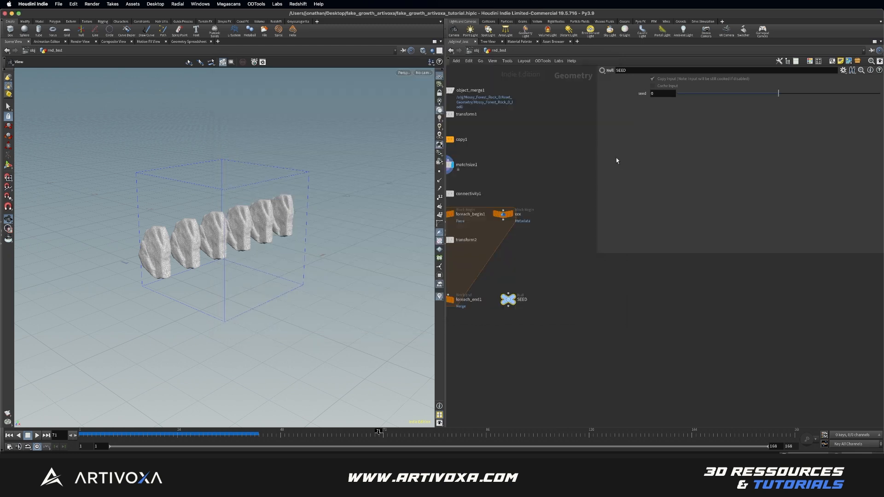
Copy the seed parameter and multiply transform2's Z rotation expression by a relative reference to it
right_click(642, 96)
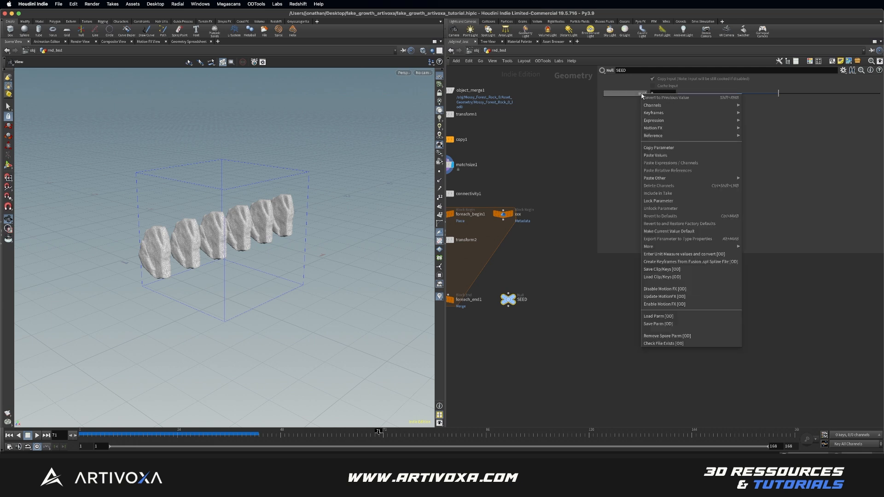
left_click(655, 148)
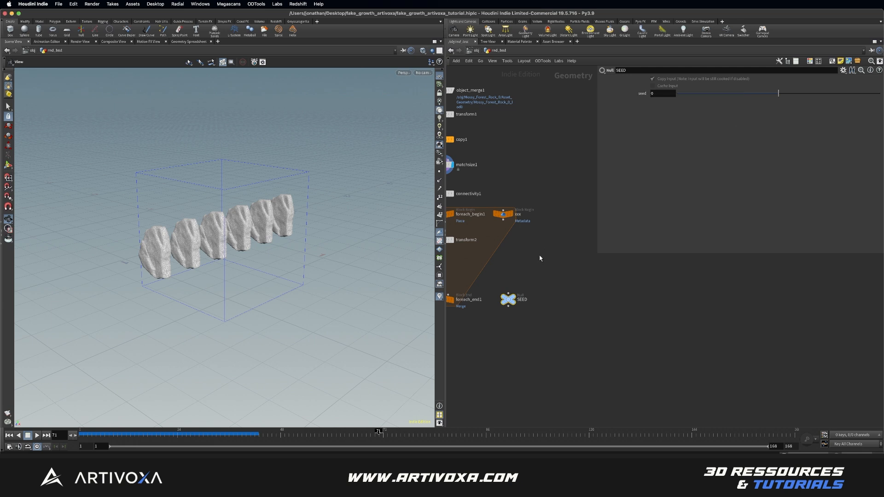
left_click(481, 240)
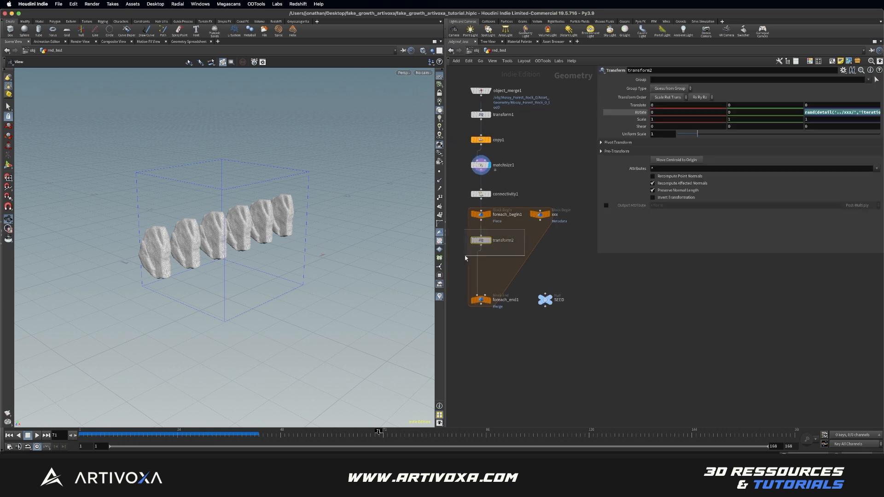
left_click(784, 112)
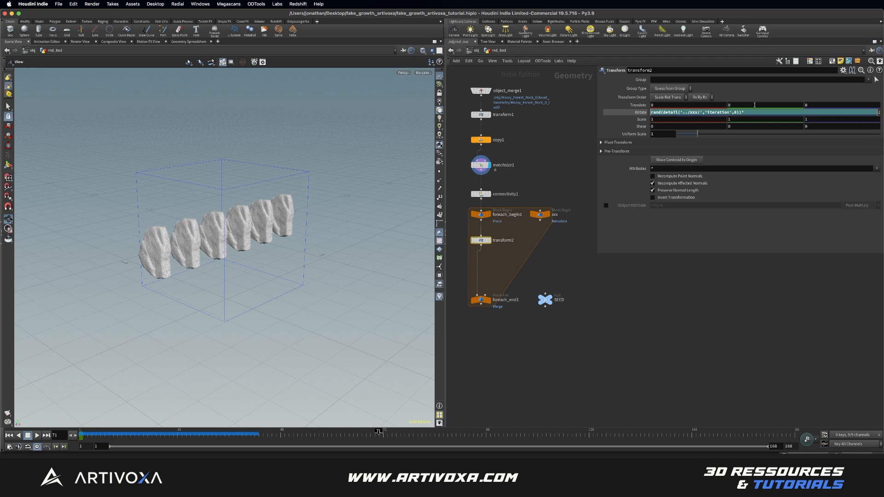
right_click(751, 113)
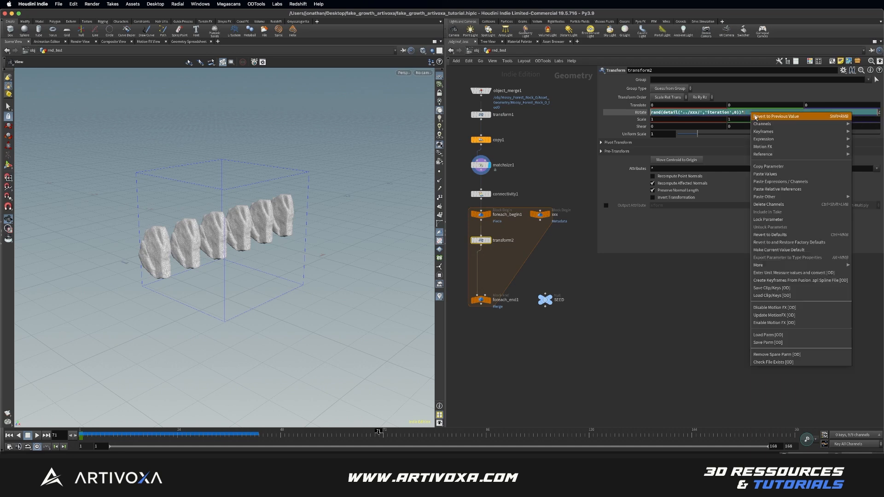
left_click(767, 187)
Set the seed to 360, display the foreach_end1 output and try lower seed values on the rotated rocks
left_click(544, 300)
left_click_drag(779, 94, 880, 94)
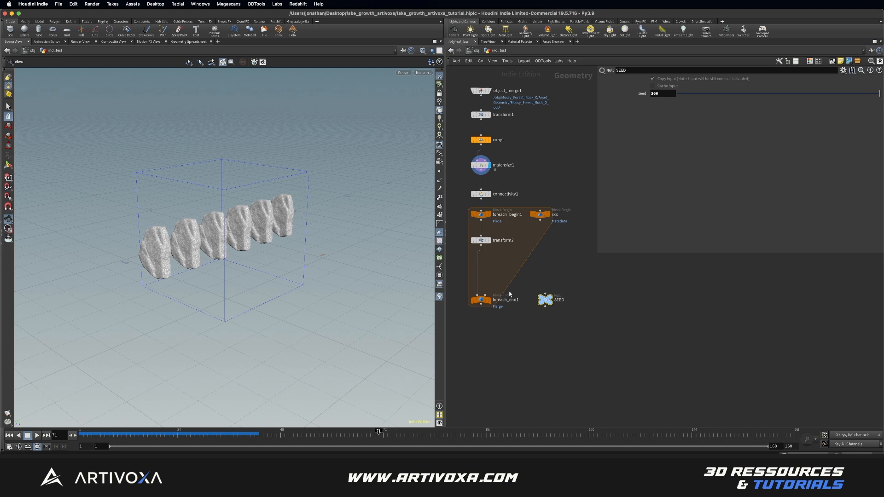
left_click(490, 302)
left_click_drag(235, 235, 149, 238)
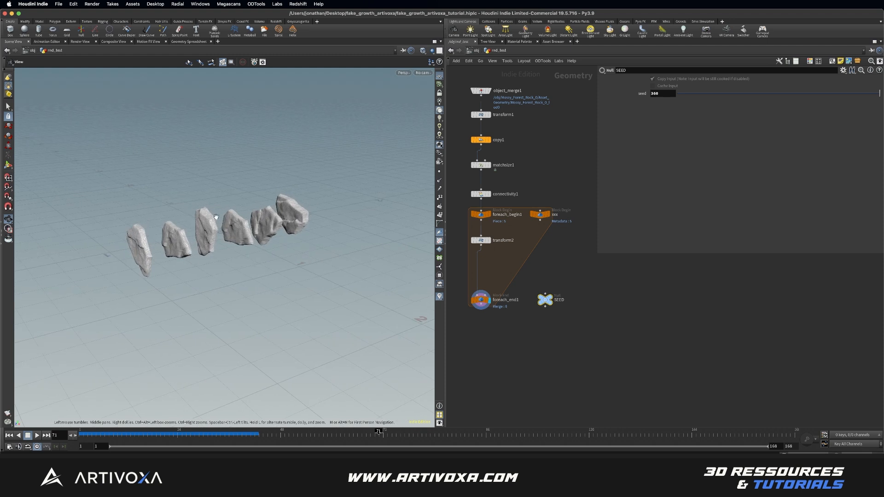
mouse_move(276, 205)
left_mouse_down()
mouse_move(235, 203)
mouse_move(281, 210)
left_mouse_up()
left_click_drag(880, 94, 846, 95)
left_click_drag(768, 99, 753, 99)
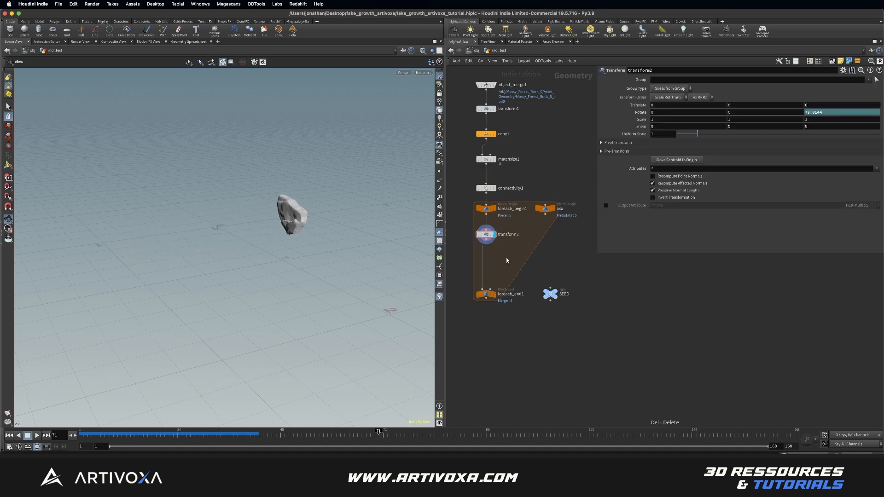
Insert a Sort node after transform2 inside the loop and set its point sort to By Y
key("Tab")
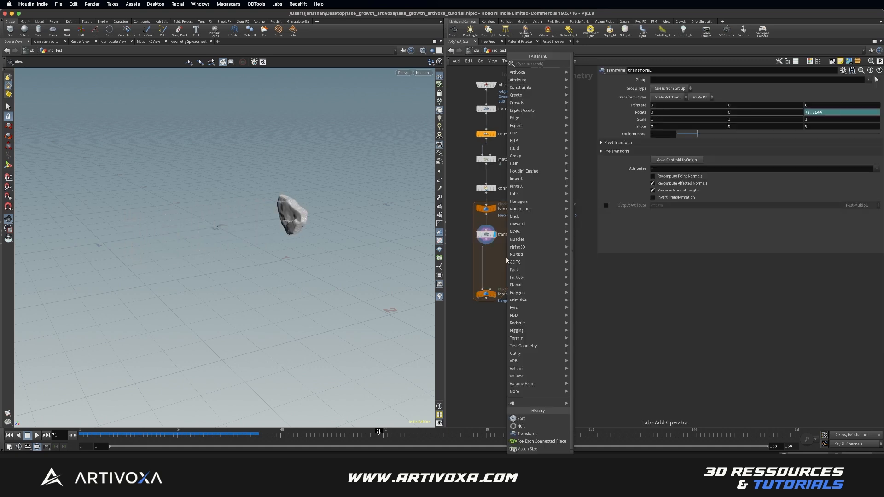
type("sort")
key("Return")
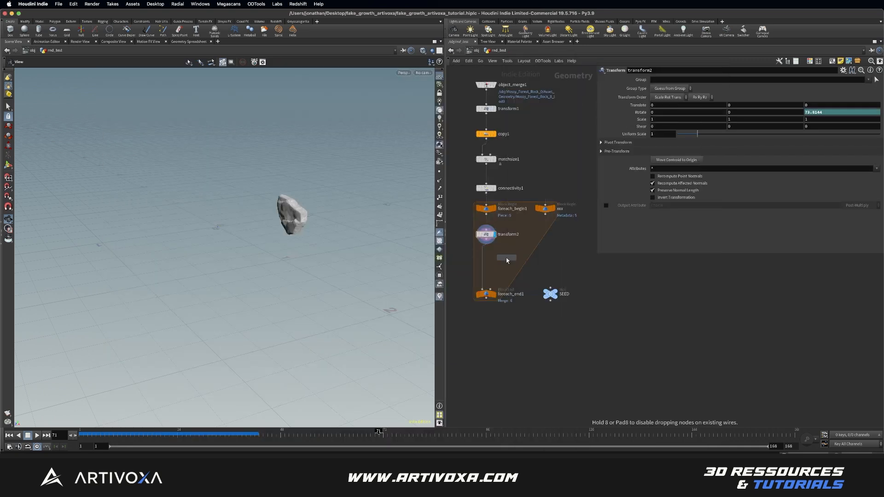
left_click(506, 258)
left_click_drag(507, 256, 487, 256)
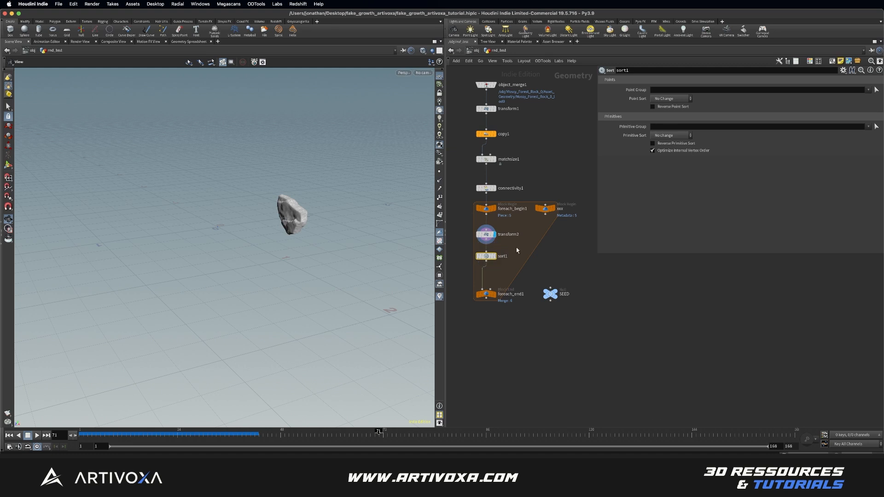
left_click(661, 99)
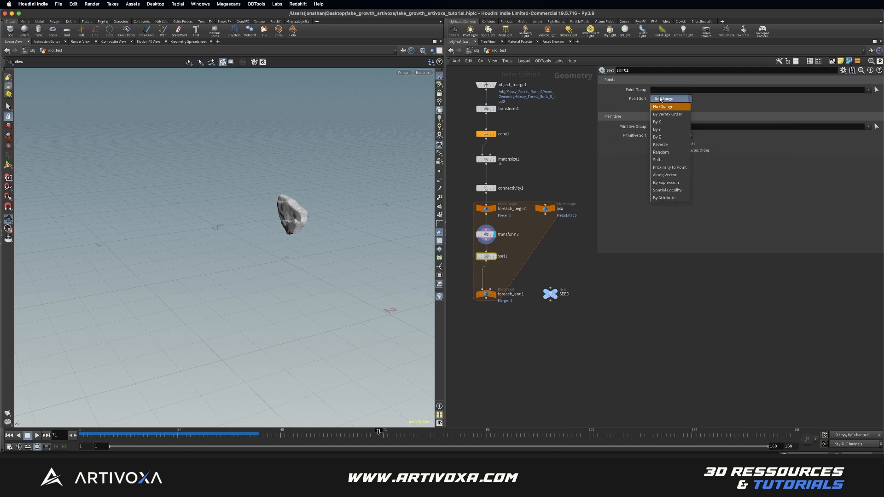
left_click(660, 131)
Insert a Group by Range node between sort1 and foreach_end1
scroll(497, 258, "down", 1)
key("Tab")
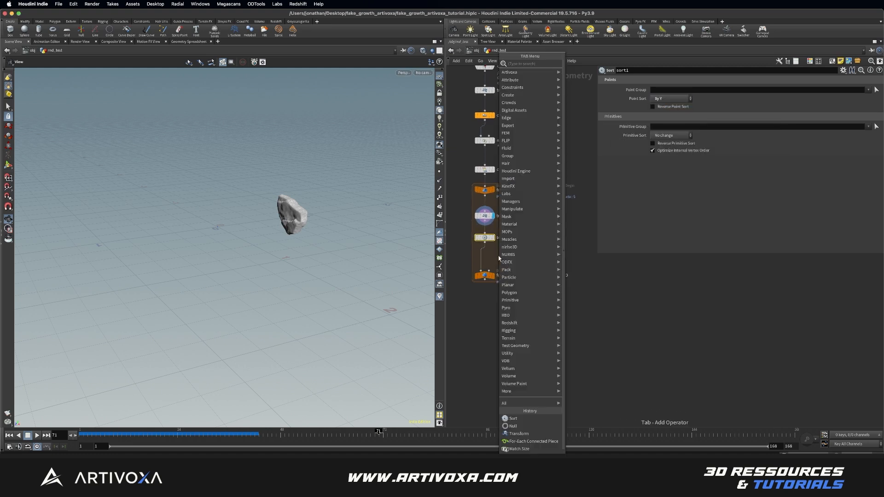
type("group")
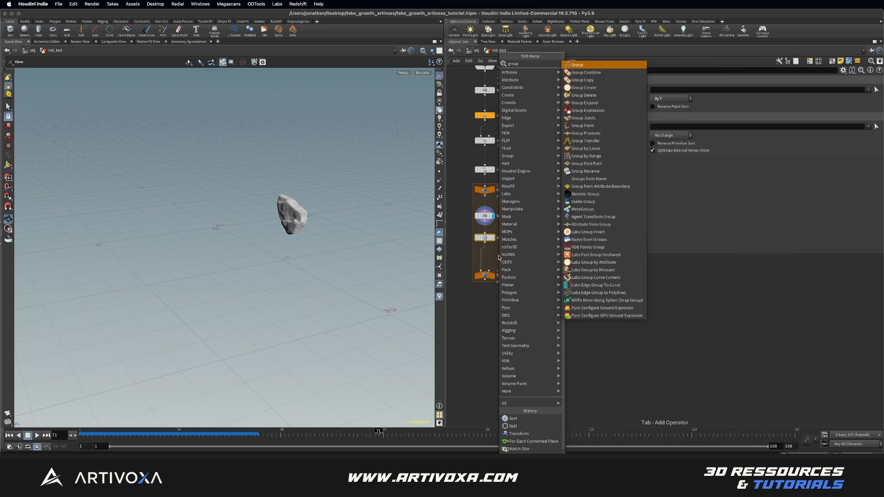
type(" by r")
key("Return")
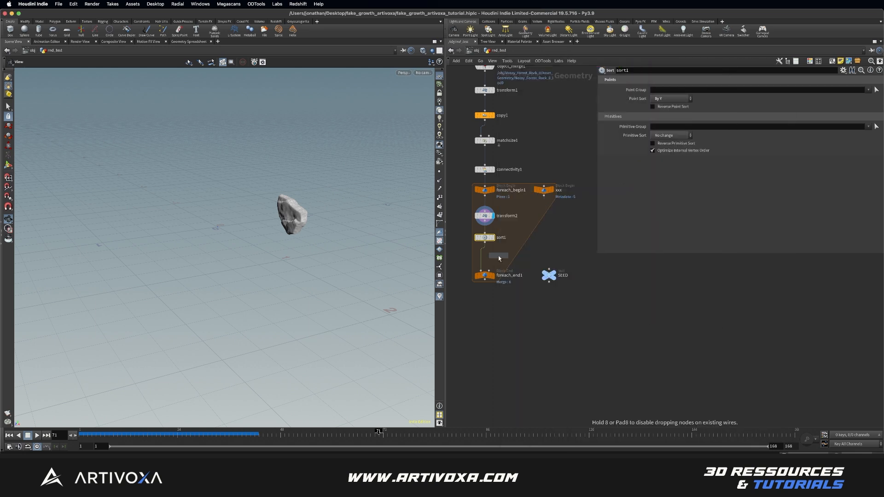
left_click(482, 258)
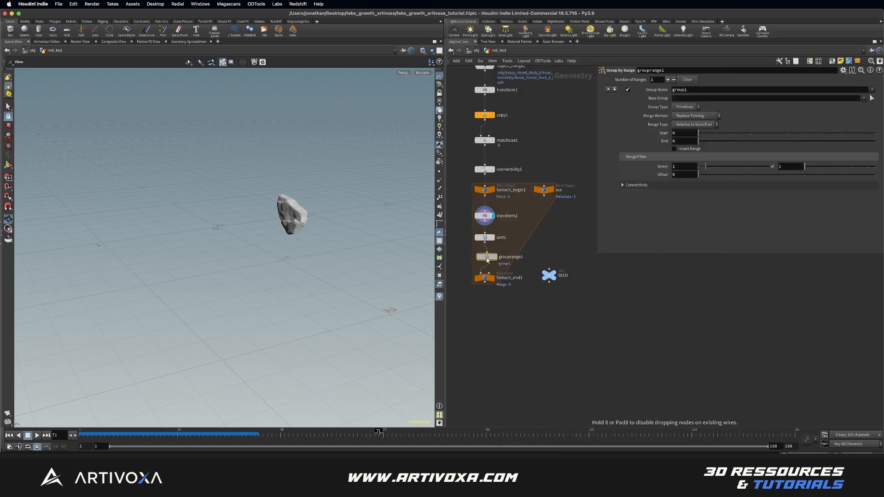
Display the Group by Range node and set its group type to Points
left_click(492, 257)
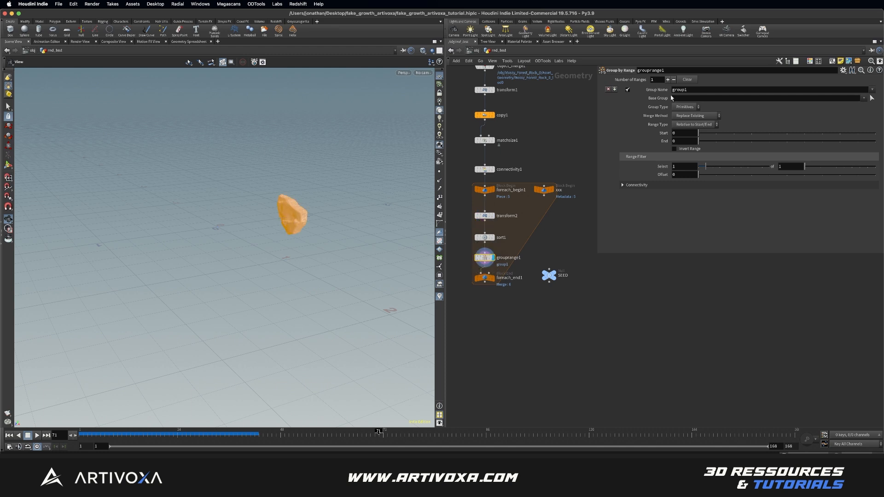
left_click(686, 107)
left_click(686, 117)
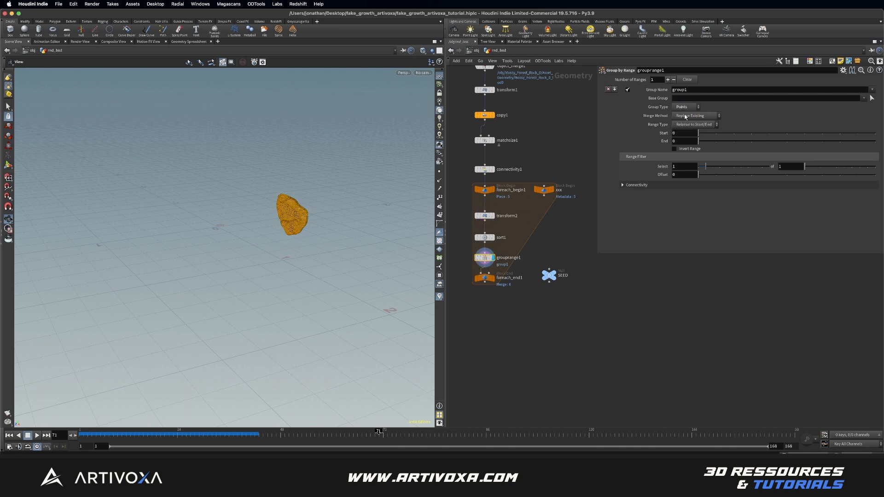
Enable Invert Range on the Group by Range node with start at 0 and end at 1, and check the grouped point
left_click_drag(701, 135, 707, 135)
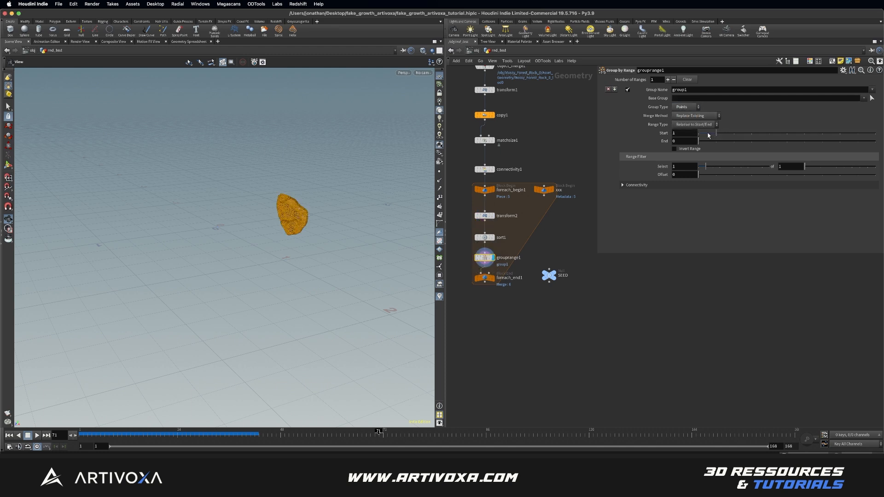
left_click(675, 149)
left_click_drag(706, 141, 703, 134)
scroll(290, 206, "up", 5)
left_click_drag(274, 211, 355, 210)
scroll(278, 209, "up", 5)
left_click_drag(278, 208, 195, 198)
left_click_drag(246, 219, 291, 221)
scroll(292, 220, "down", 5)
Display the foreach_end1 output to view all the rocks, and align the SEED null beside it
left_click(490, 269)
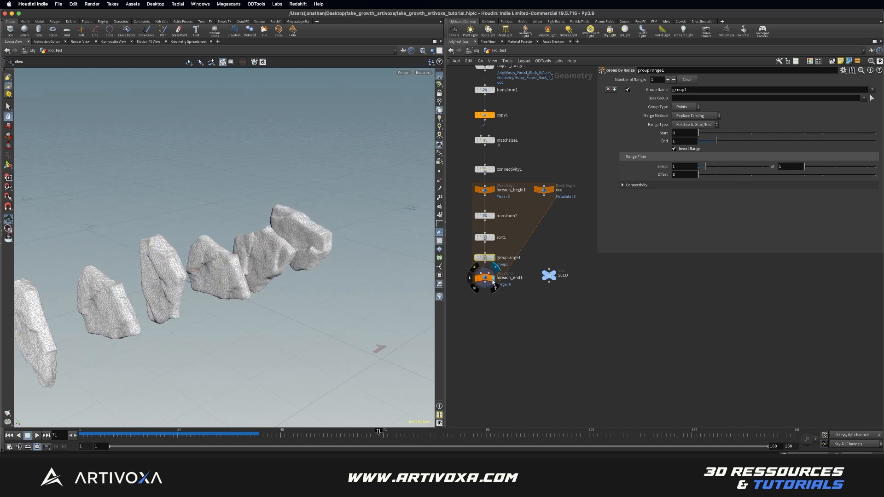
left_click_drag(368, 238, 304, 206)
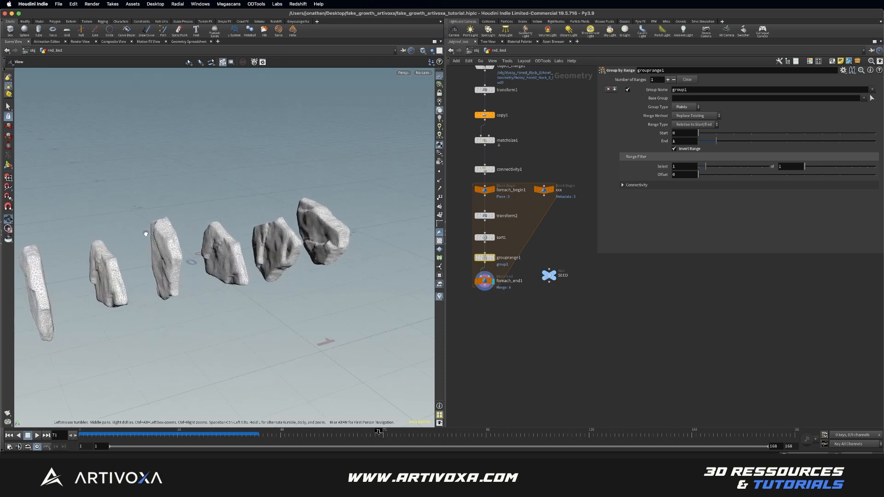
middle_click_drag(546, 311, 546, 305)
left_click_drag(549, 268, 550, 274)
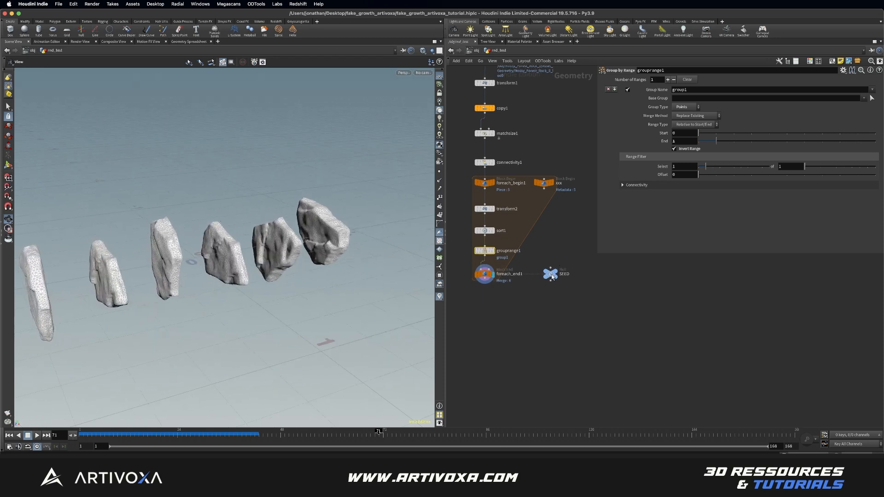
middle_click_drag(520, 311, 540, 306)
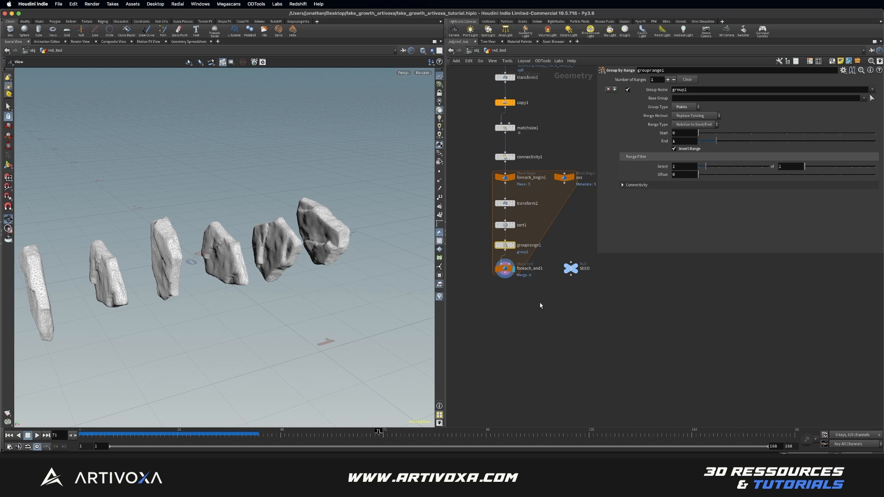
Add a Normal node below foreach_end1 and display it
key("Tab")
type("nor")
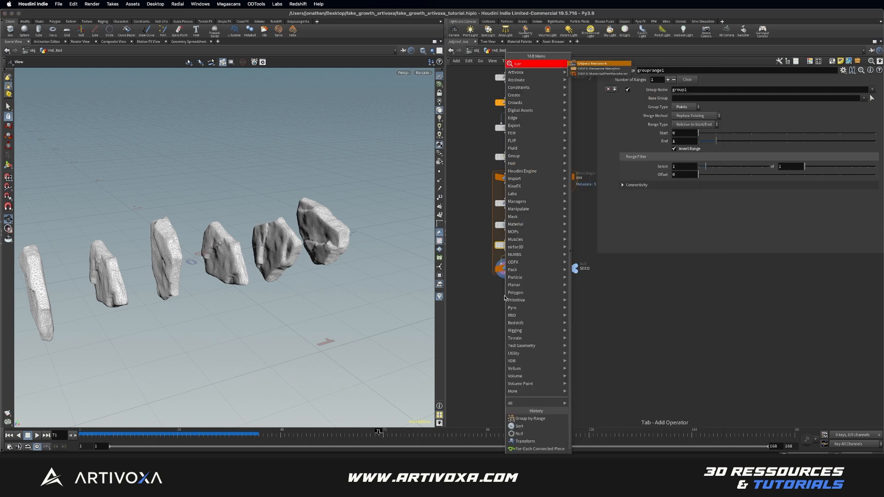
key("BackSpace")
key("BackSpace")
key("BackSpace")
key("BackSpace")
type("or")
key("Return")
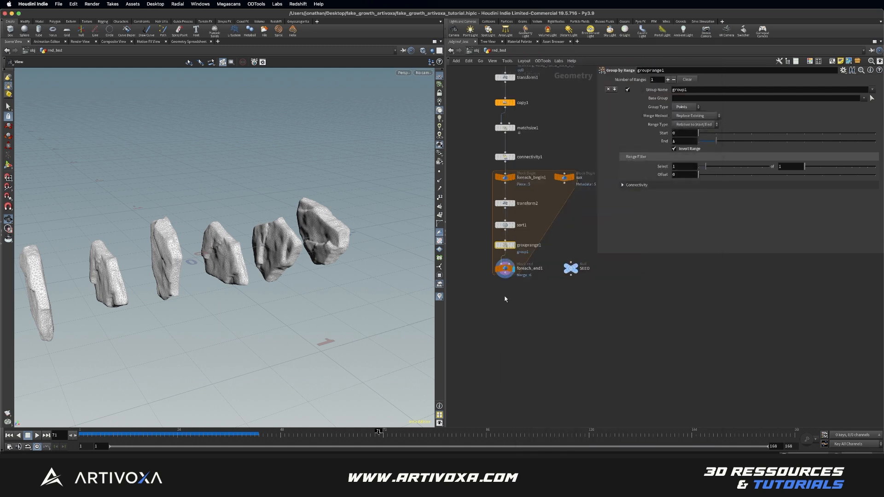
left_click(504, 299)
left_click_drag(504, 299, 505, 302)
left_click(516, 300)
middle_click_drag(524, 335, 522, 319)
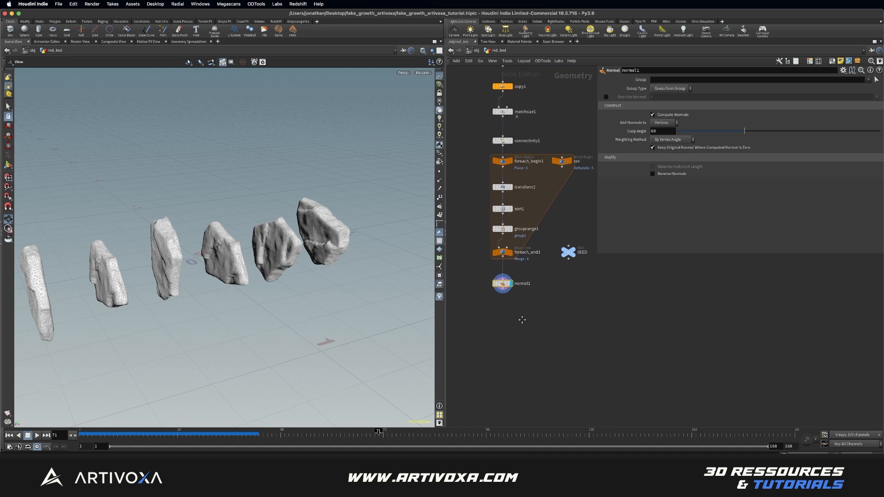
Append an Assemble node below normal1, display it and frame all the rocks
key("Tab")
type("assemble")
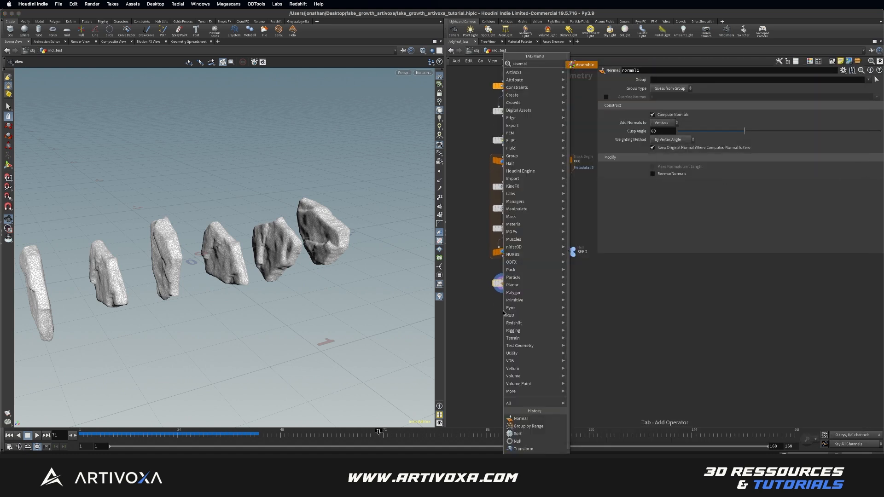
key("Return")
left_click(503, 313)
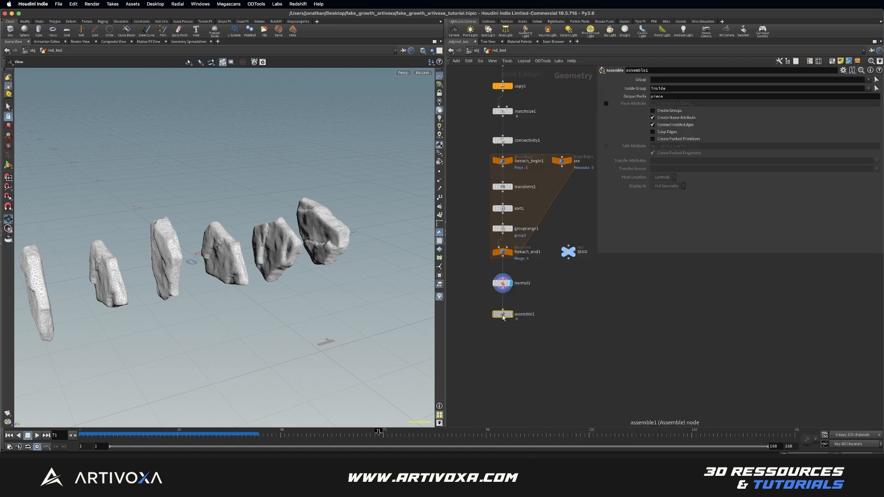
left_click(511, 313)
key("h")
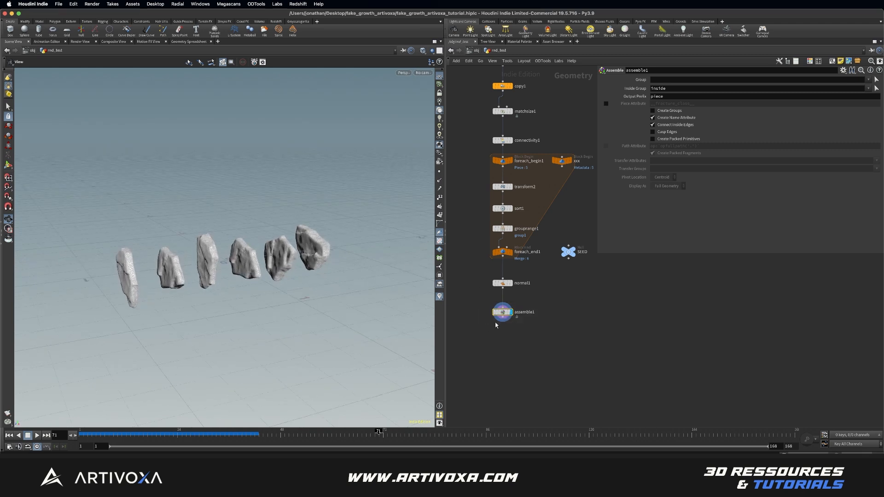
Enable Create Packed Primitives on the Assemble node and transfer the uv attribute
left_click(653, 138)
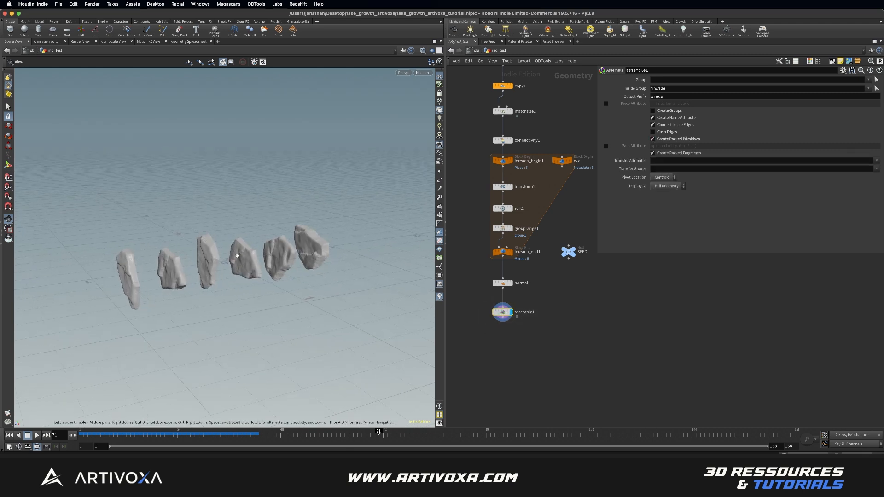
left_click_drag(237, 255, 277, 249)
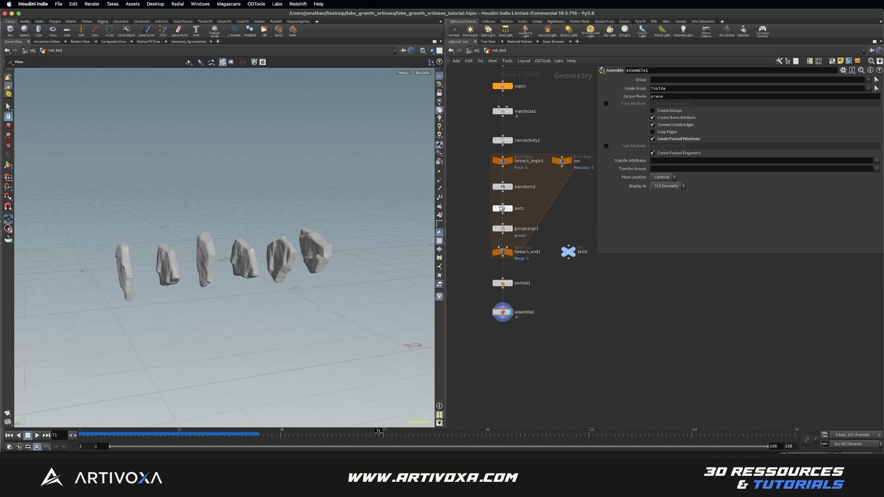
left_click(876, 161)
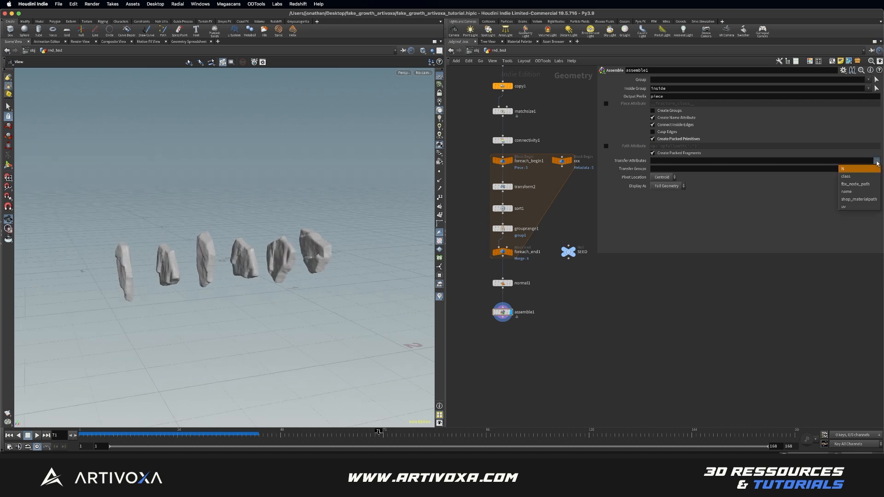
left_click(858, 200)
left_click(874, 169)
left_click(870, 177)
left_click(502, 229)
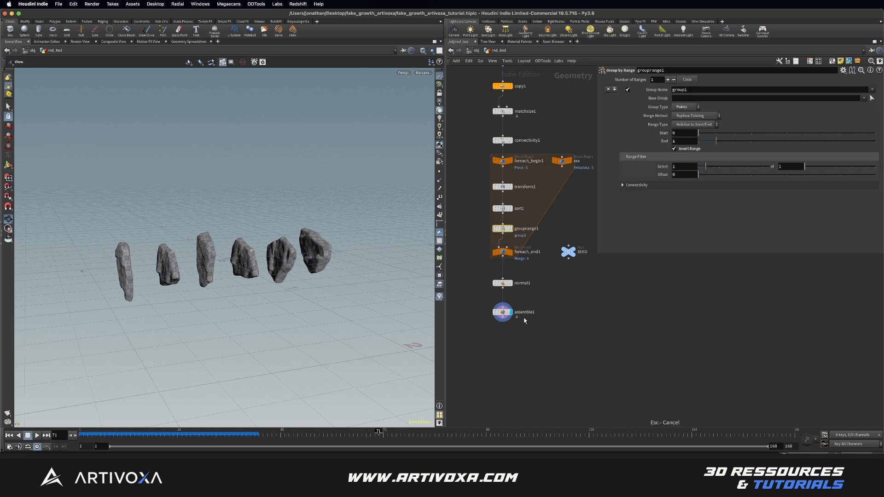
left_click(498, 316)
left_click(876, 169)
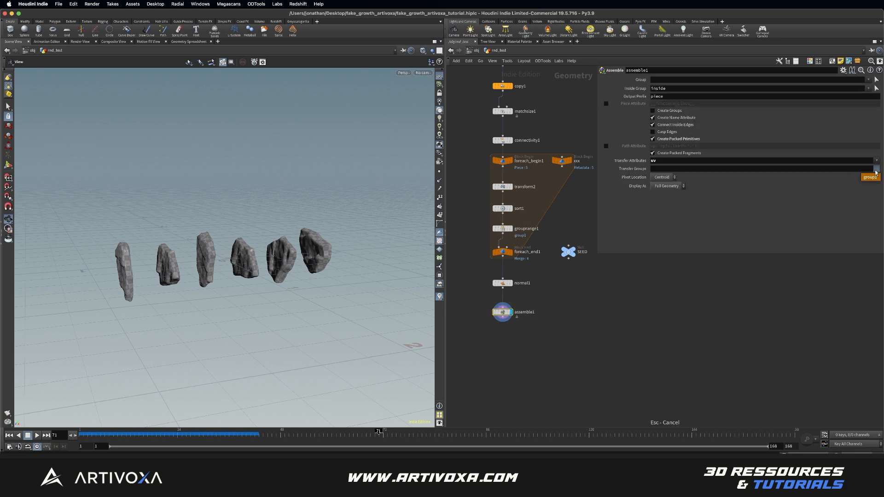
left_click(869, 178)
Rename the point group in the Group by Range node to start_pts
left_click(502, 229)
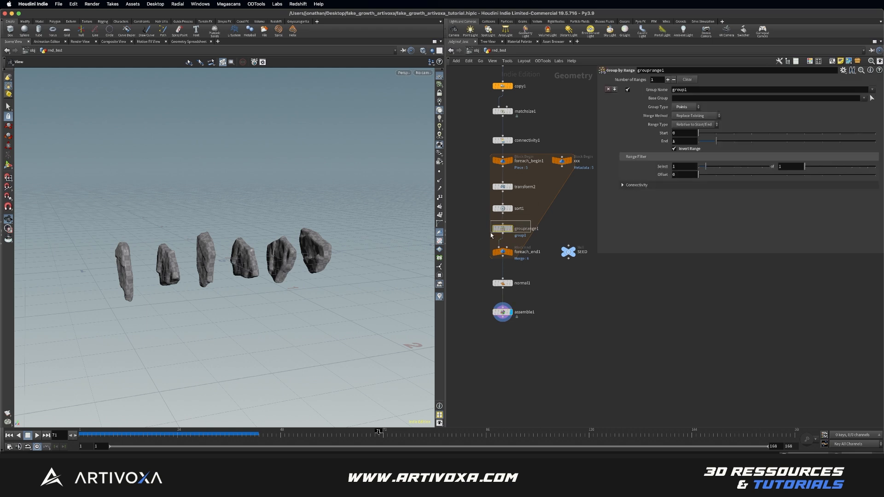
double_click(687, 89)
type("start_pts")
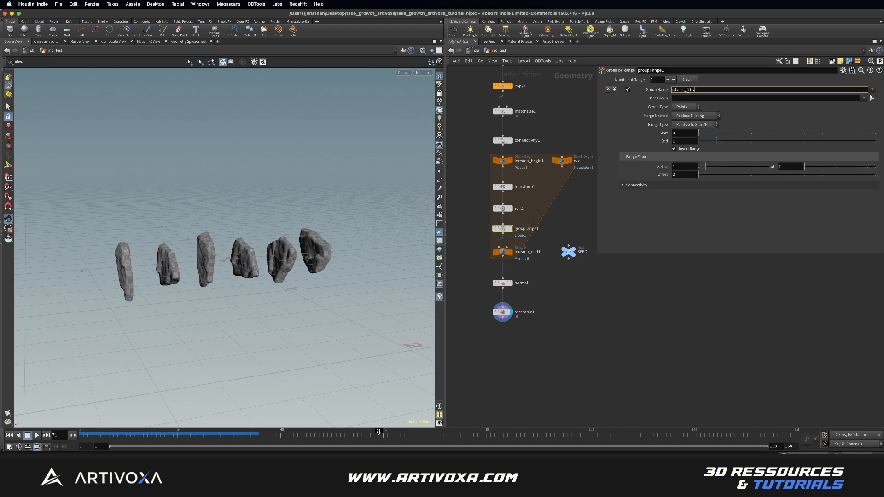
key("Return")
Set the Assemble node's transfer groups to start_pts
left_click(502, 312)
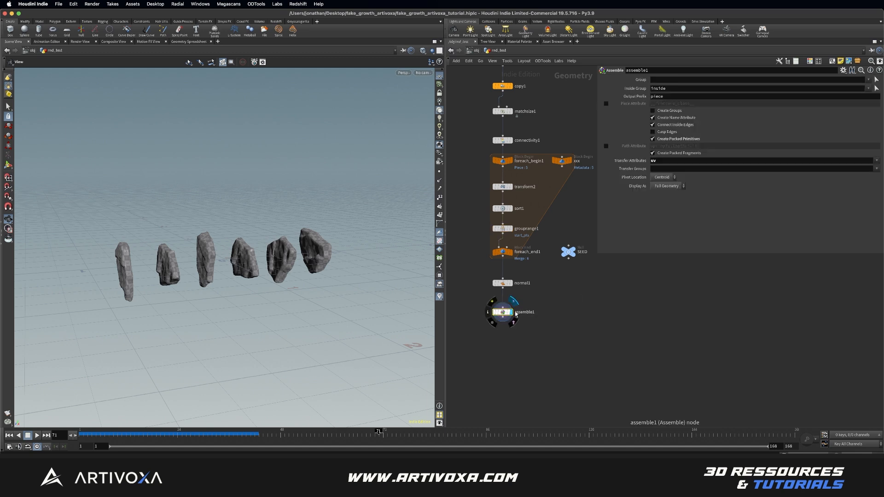
left_click(878, 168)
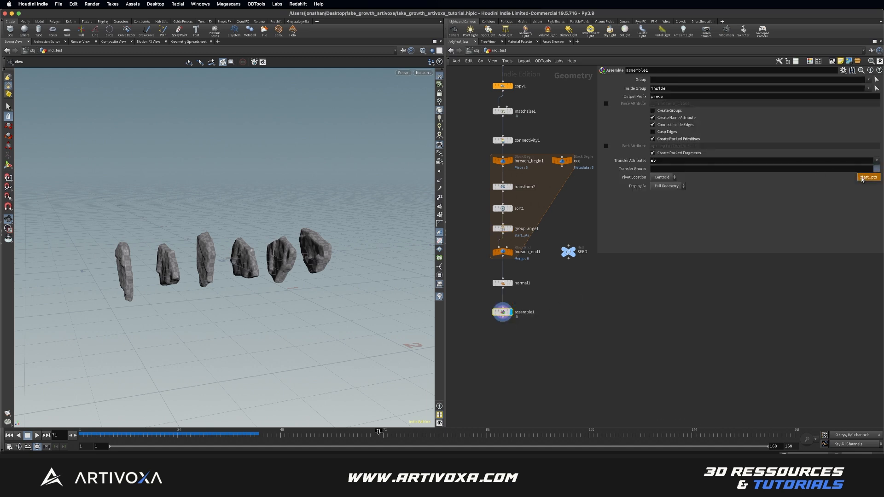
left_click(866, 178)
Append a Null node below assemble1 and rename it TO_RBD
middle_click_drag(584, 345, 560, 325)
left_click(479, 298)
key("Tab")
type("null")
key("Return")
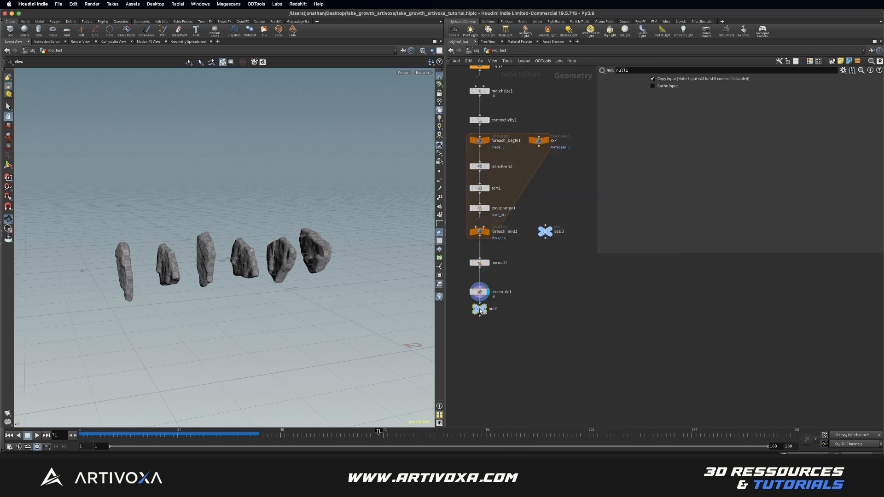
left_click_drag(480, 311, 480, 321)
double_click(496, 323)
type("TO_RBD")
key("Return")
Add an RBD Bullet Solver node below TO_RBD and connect TO_RBD to its first input
middle_click_drag(519, 368, 510, 349)
key("Tab")
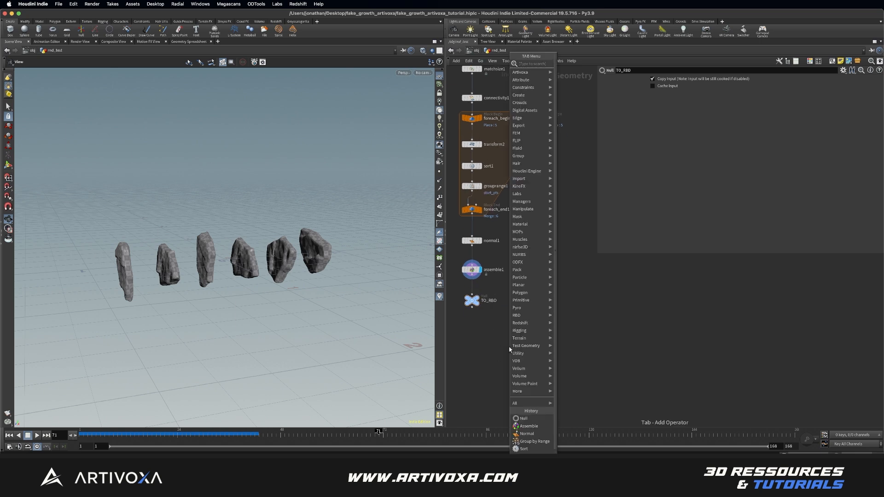
type("bullet")
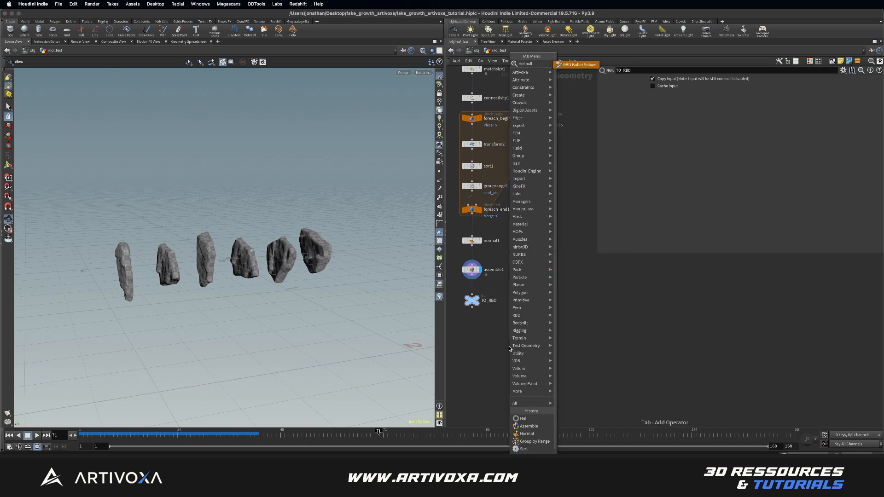
key("Return")
left_click(509, 349)
left_click(473, 308)
left_click(502, 342)
left_click_drag(508, 348, 516, 345)
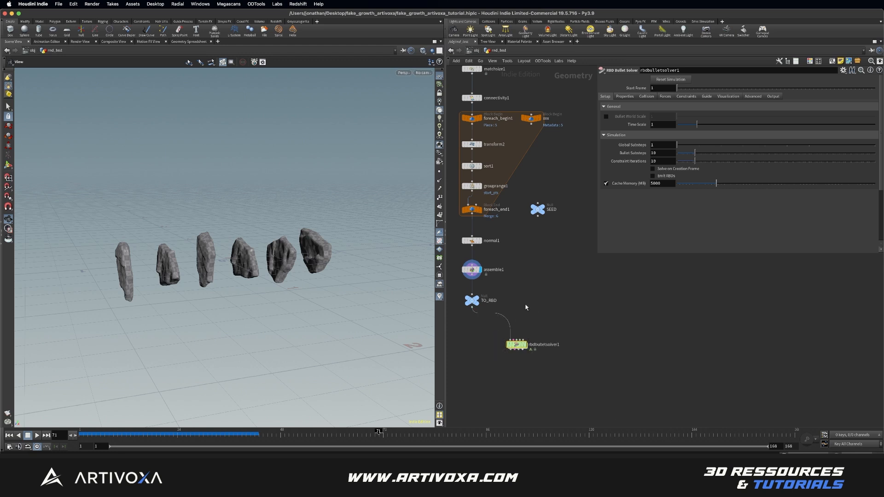
Place a Tube node below the SEED null and display it with TO_RBD as template
middle_click_drag(525, 309, 521, 312)
key("Tab")
type("grid")
key("Return")
left_click(541, 255)
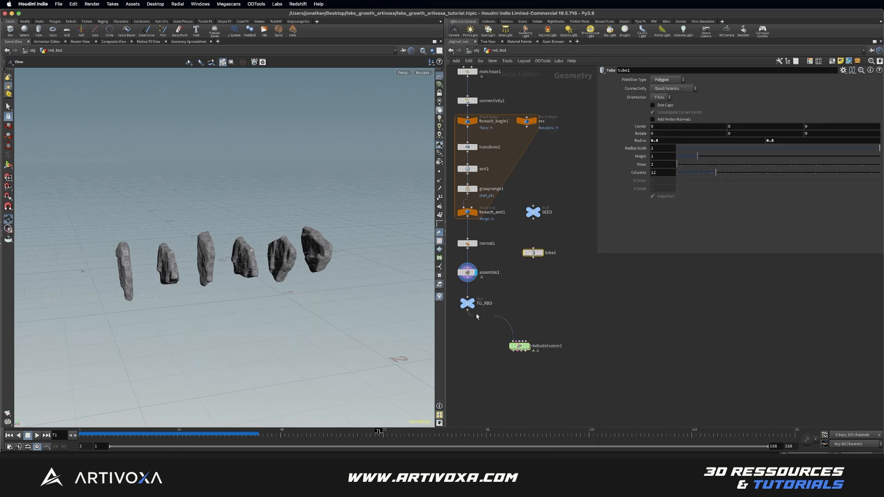
left_click(541, 253)
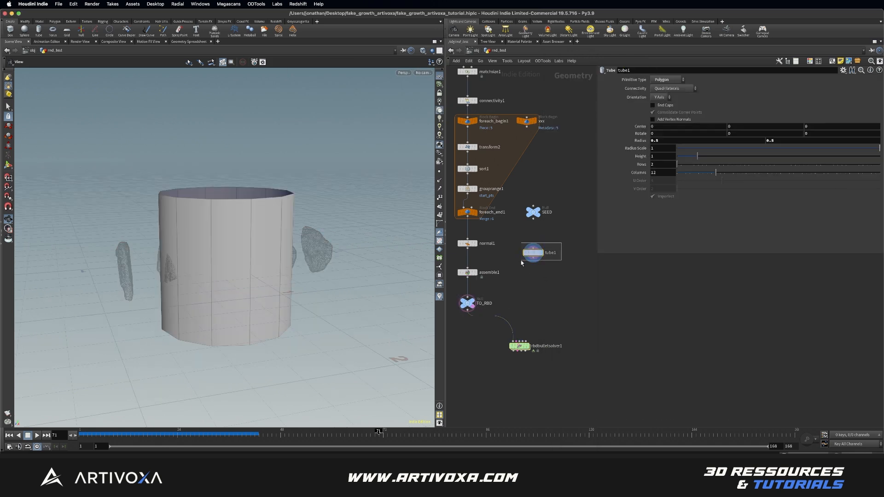
Orient the tube along the Z axis with end caps, 32 columns and a radius of 0.03
left_click(658, 98)
left_click(659, 117)
left_click(653, 106)
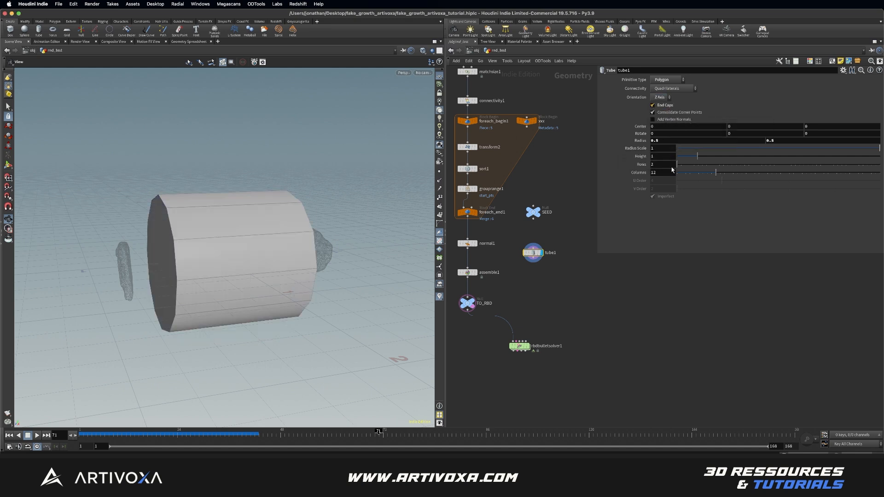
double_click(661, 172)
type("32")
key("Return")
middle_click_drag(643, 142, 591, 159)
left_click_drag(325, 231, 258, 251)
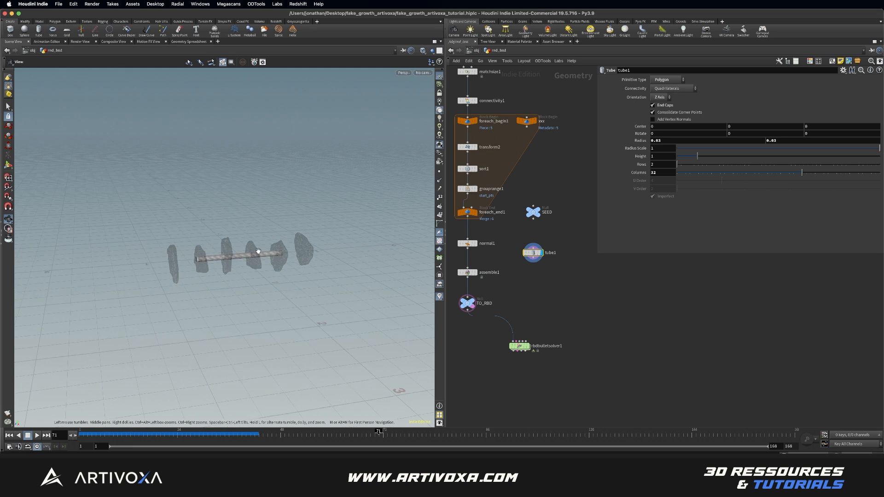
Switch the viewport to the top view and connect a Transform node after tube1, placing it beside assemble1
key("space+2")
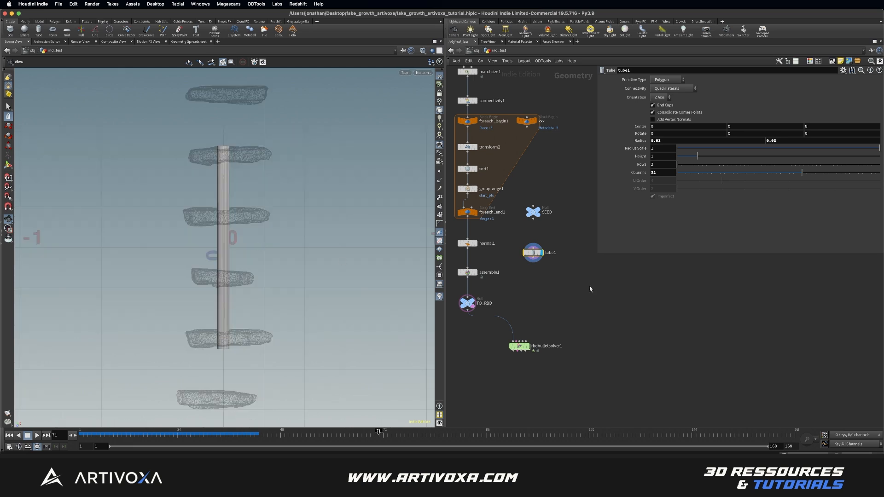
scroll(325, 240, "down", 8)
middle_click_drag(320, 239, 309, 236)
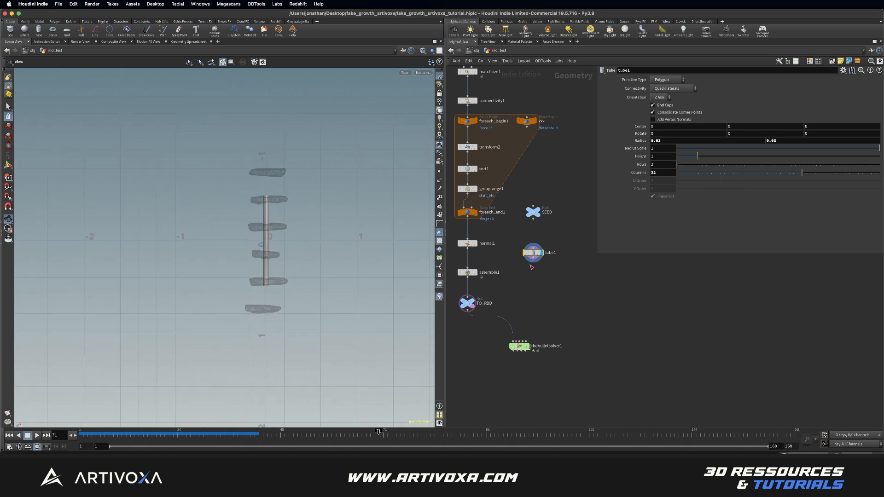
key("Tab")
type("tra")
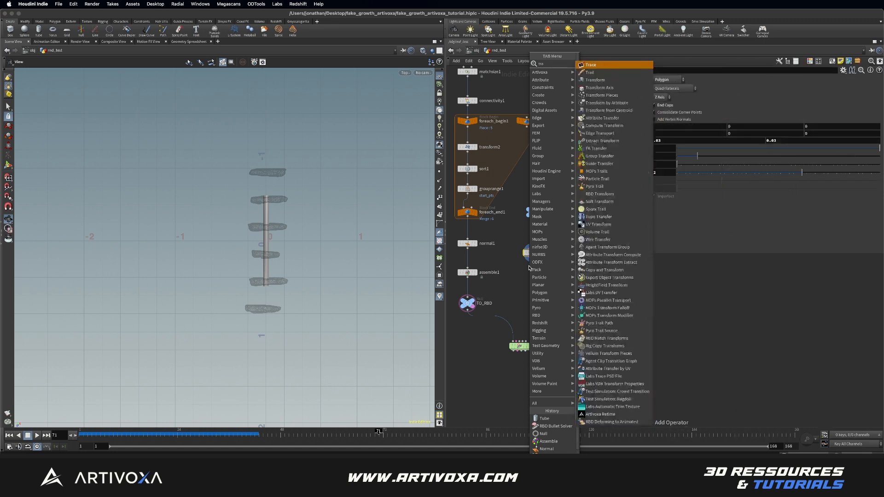
type("ns")
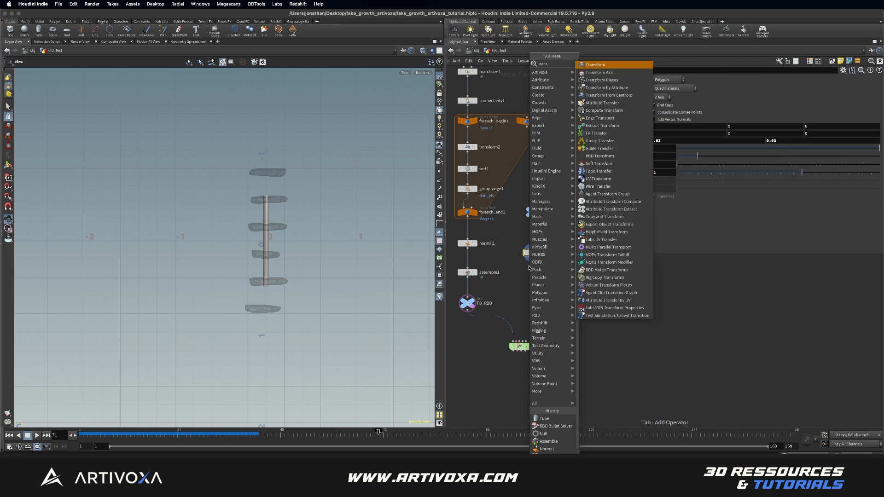
key("Return")
left_click(529, 272)
mouse_move(532, 274)
left_mouse_down()
mouse_move(513, 276)
mouse_move(545, 244)
mouse_move(524, 272)
left_mouse_up()
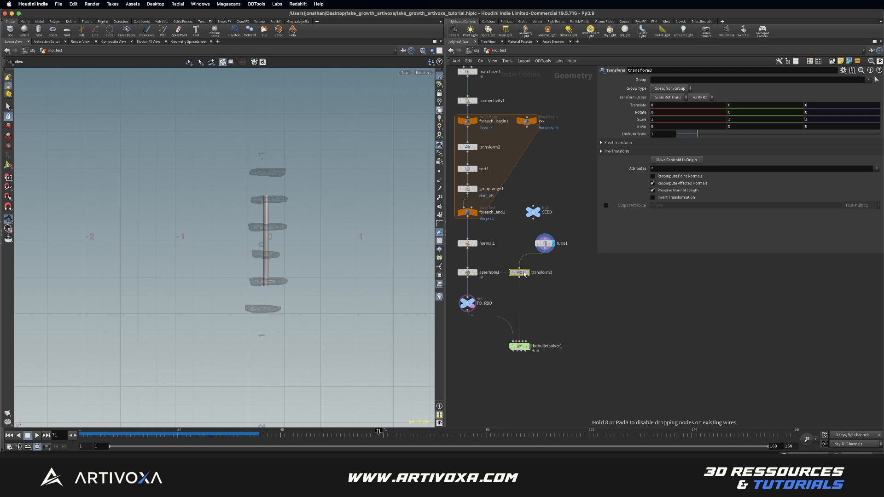
Display the tube's Transform node and move the tube about 1.68 units along Z, beyond the row of rocks
left_click(528, 273)
left_click(8, 164)
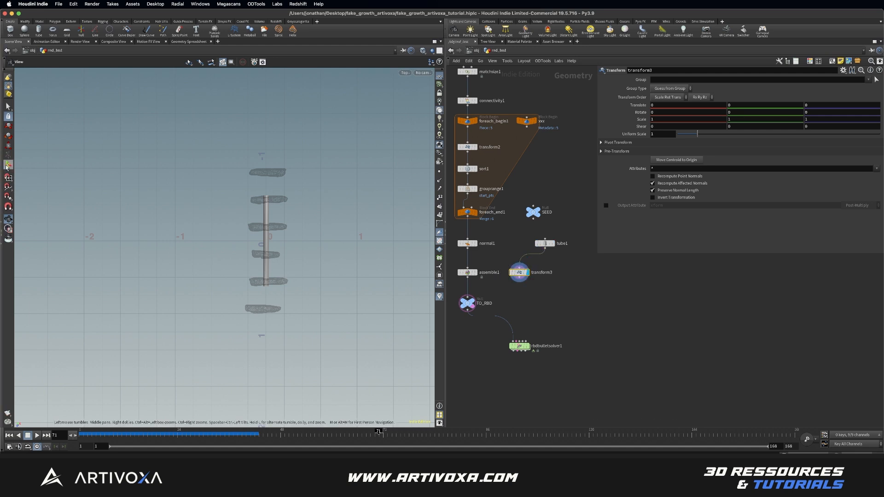
left_click_drag(266, 248, 265, 398)
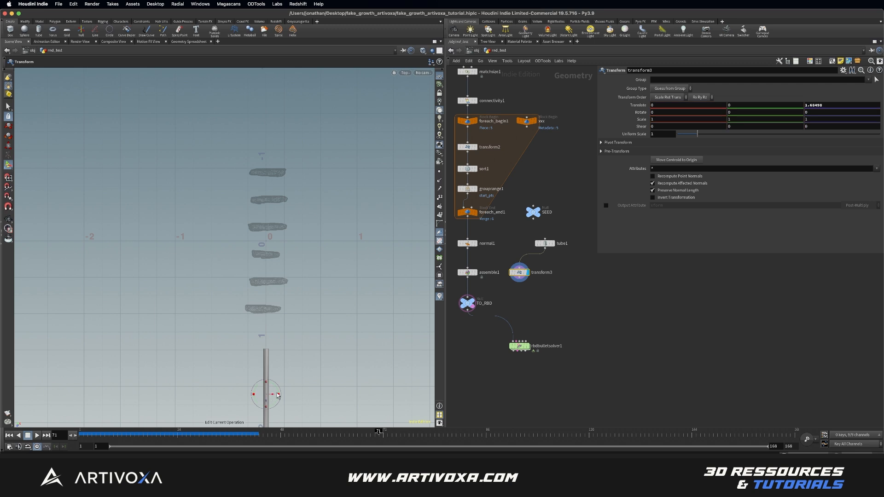
Set the tube's Z translation to 1.5 and keyframe it at frame 40
left_click(820, 107)
type("1.5")
key("Return")
middle_click_drag(304, 285, 274, 223, "alt")
key("Return")
left_click_drag(217, 433, 243, 438)
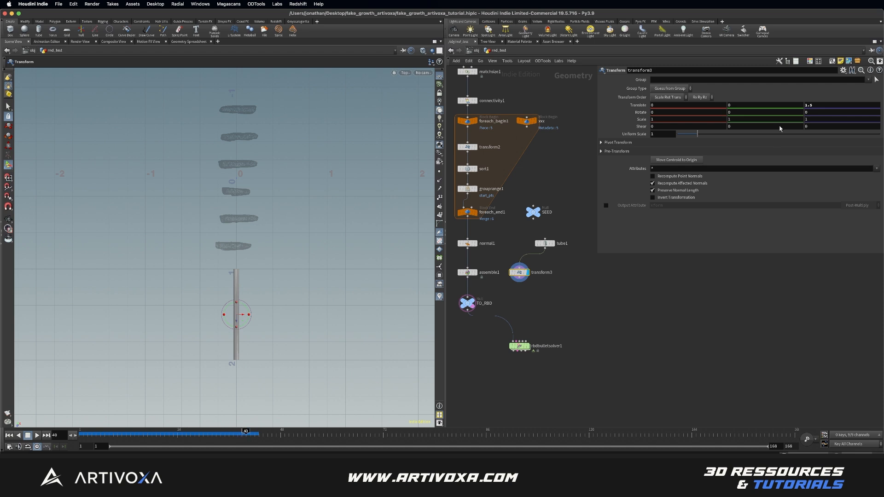
left_click(827, 107, "alt")
At frame 48, move the tube to a Z translation of 1.2 and keyframe it there
left_click(279, 433)
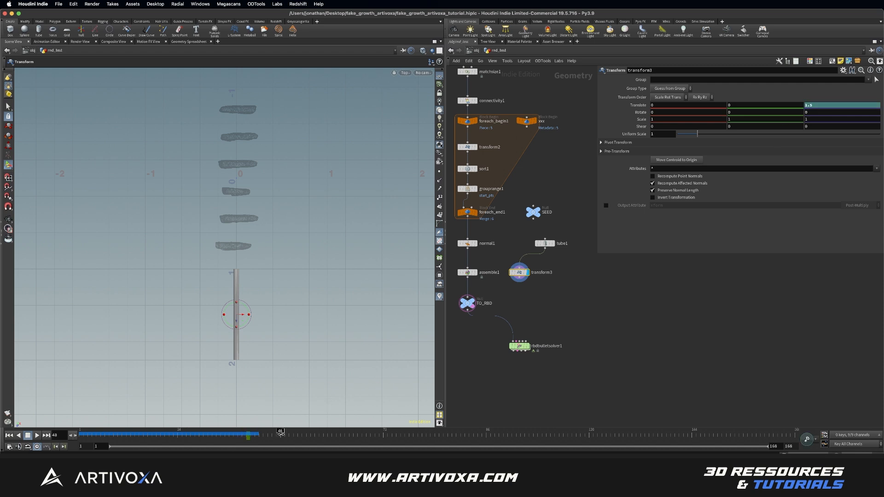
left_click_drag(236, 323, 236, 296)
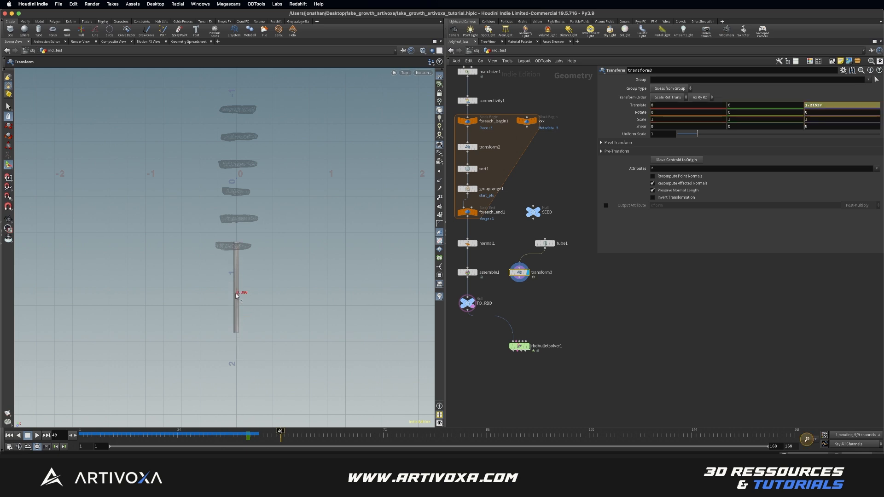
left_click(831, 107)
type("1.2")
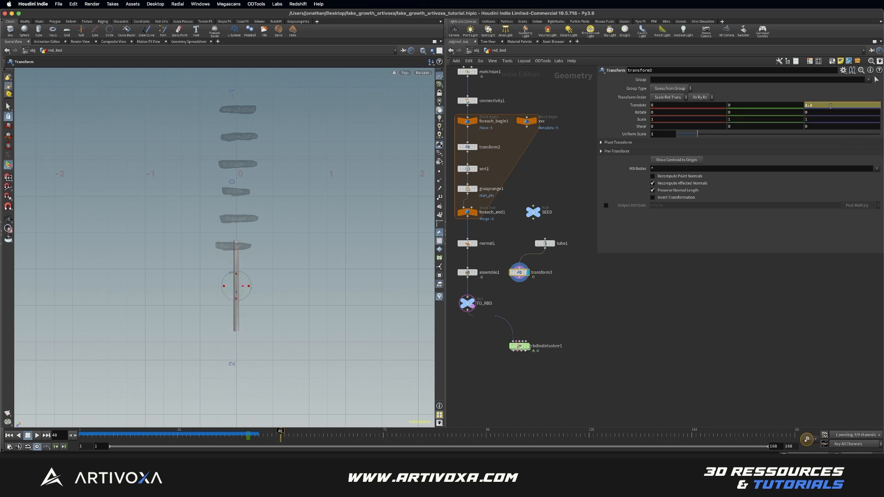
key("Return")
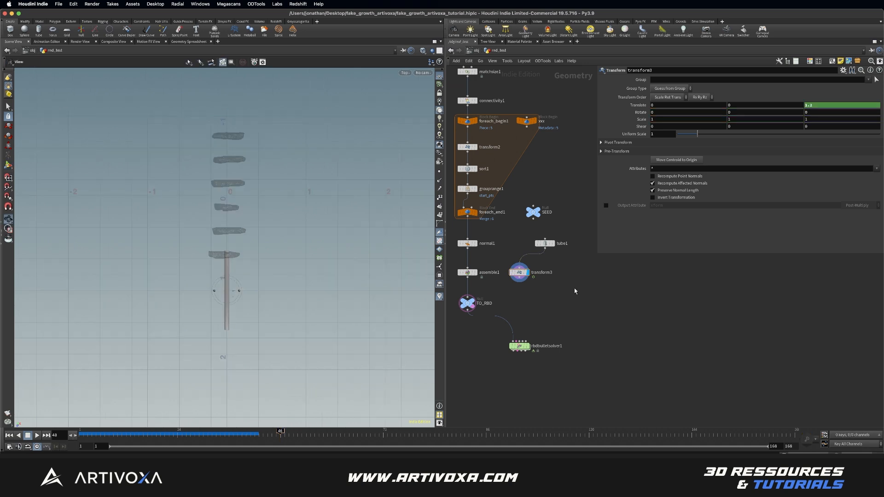
Add a second Transform node beside transform3, wire tube1 into it and display it
key("Tab")
type("trans")
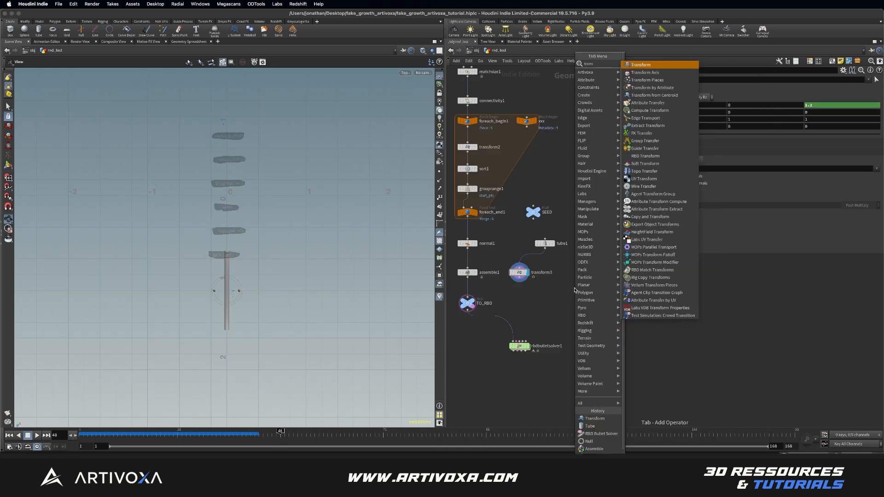
key("Return")
left_click(574, 272)
left_click_drag(544, 248, 574, 268)
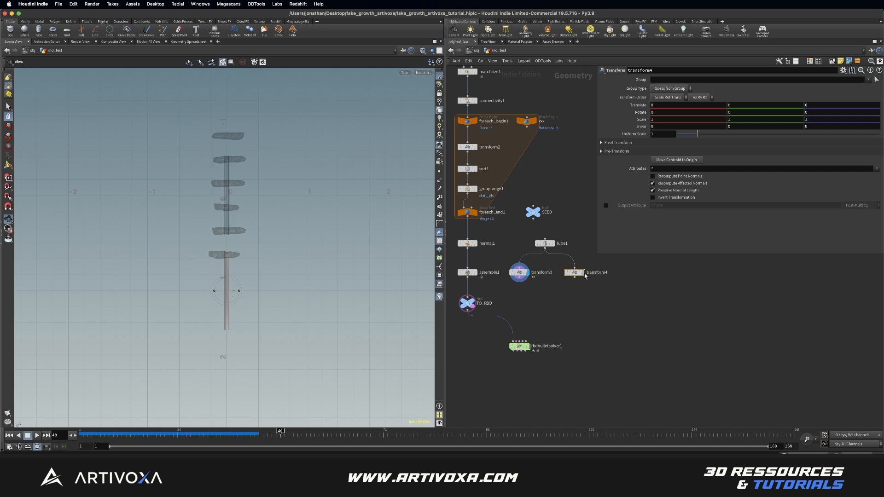
left_click(583, 274)
Reference transform3's Z translation in transform4's Z translation with a negative sign, as -ch("../transform3/tz")
left_click(522, 272)
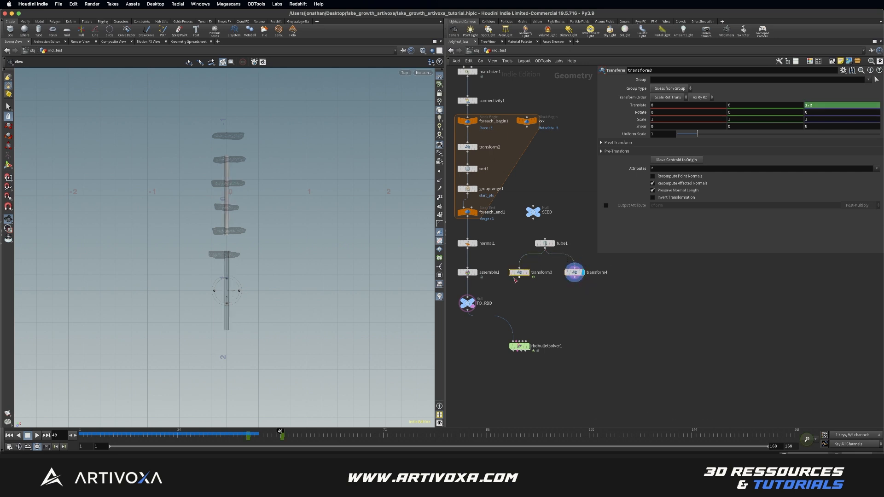
right_click(824, 105)
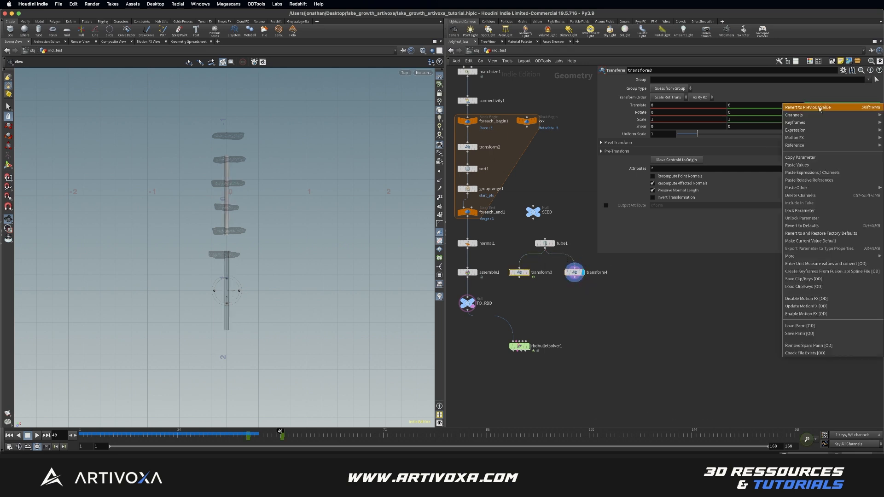
left_click(809, 158)
left_click(580, 270)
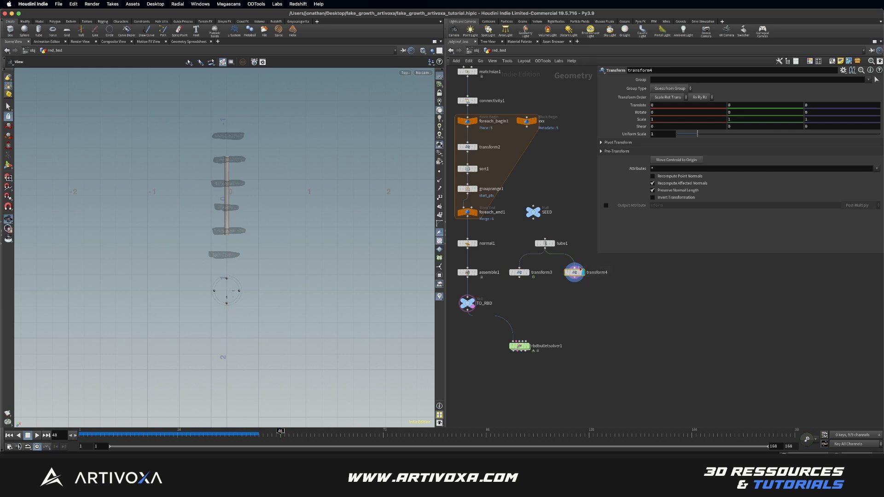
right_click(821, 108)
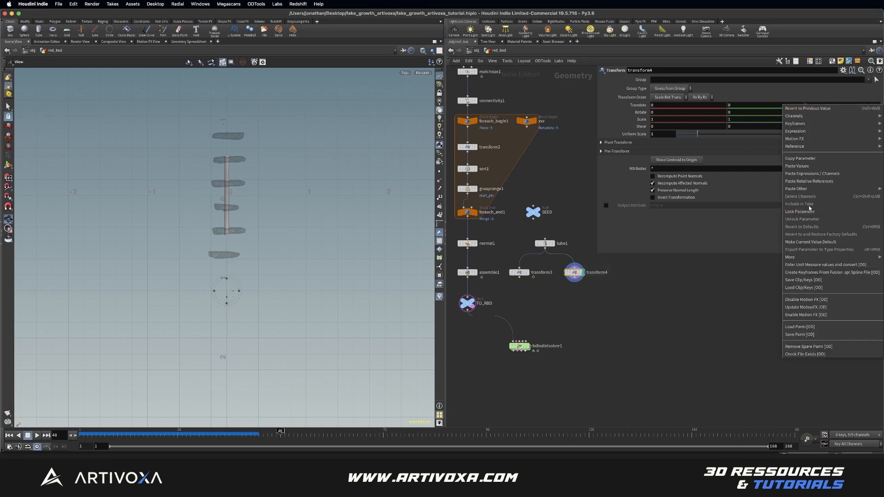
left_click(813, 185)
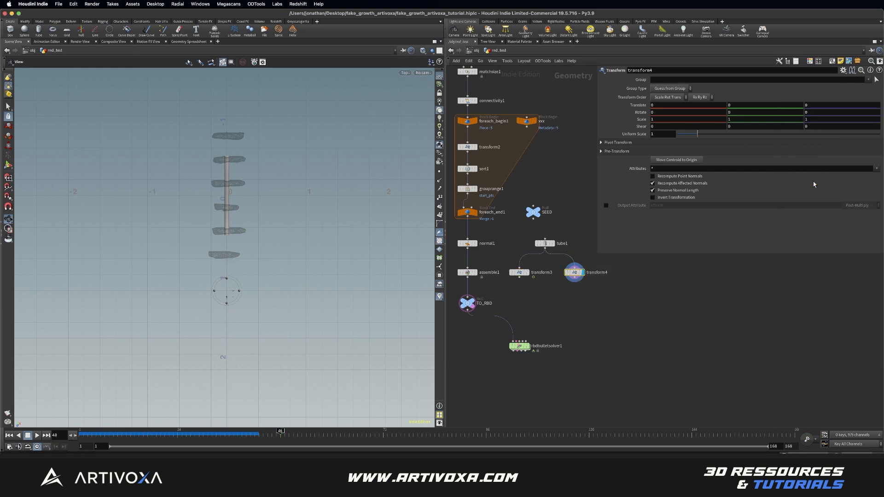
left_click(804, 105)
key("Home")
type("-")
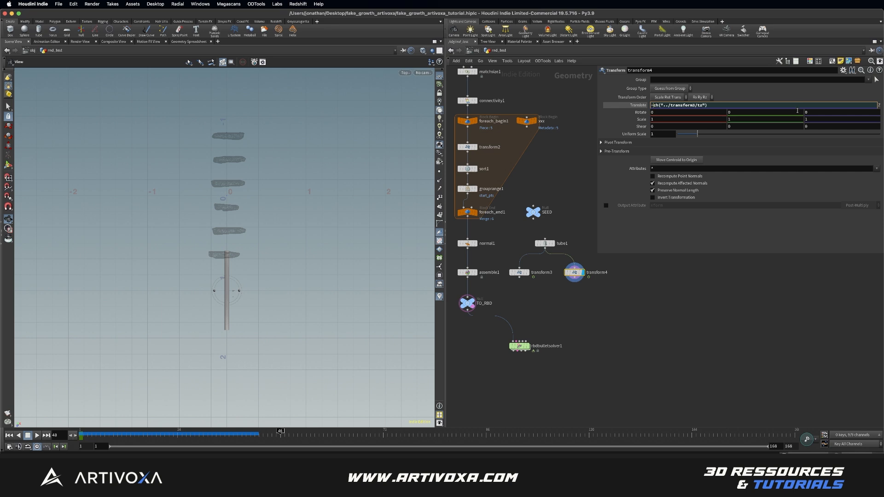
key("Return")
left_click(638, 105)
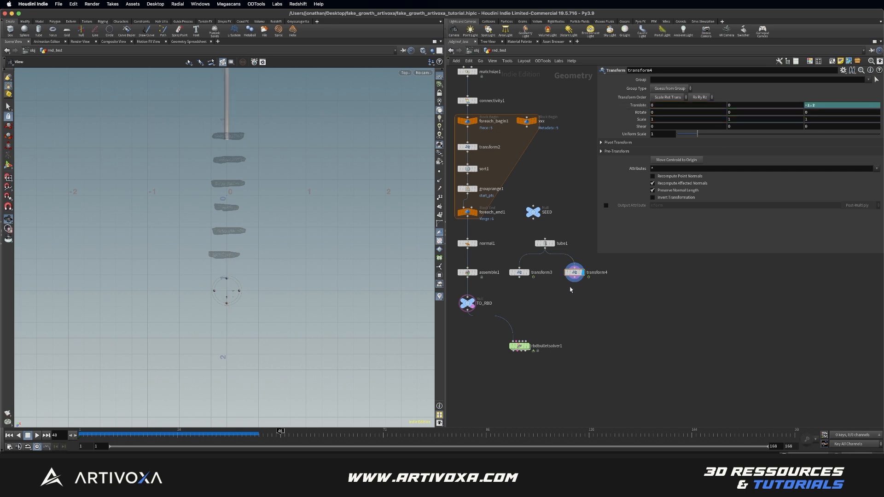
Merge transform3 and transform4 in a Merge node below them, display it and scrub through the tube animation
key("Tab")
type("merge")
key("Return")
left_click(550, 295)
left_click_drag(527, 282, 579, 274)
left_click_drag(575, 277, 551, 290)
left_click(558, 295)
left_click_drag(167, 436, 194, 441)
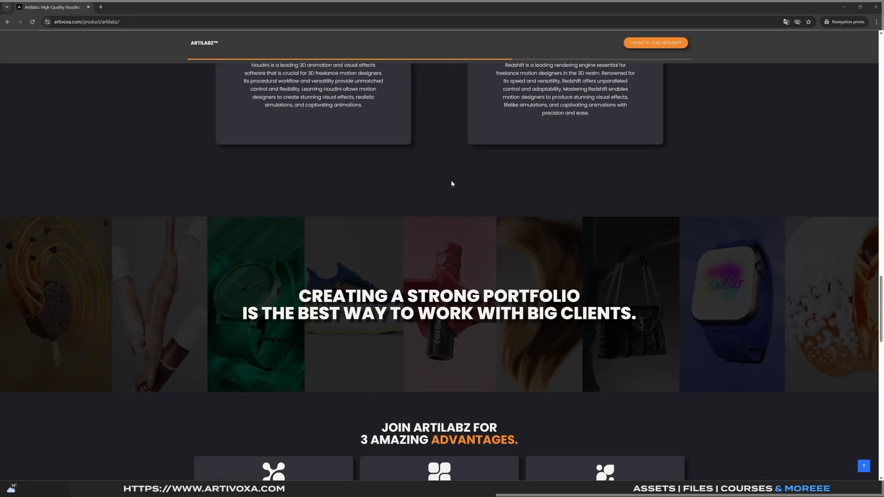
scroll(451, 181, "down", 10)
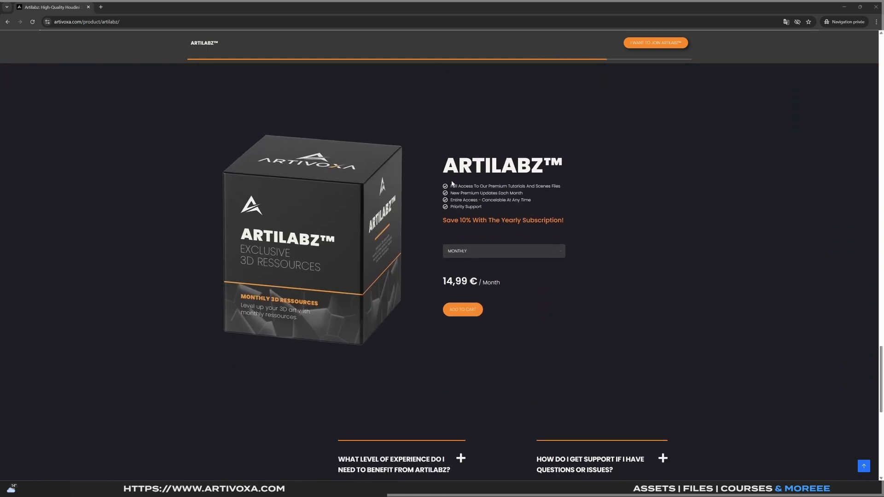
left_click(534, 251)
left_click(559, 274)
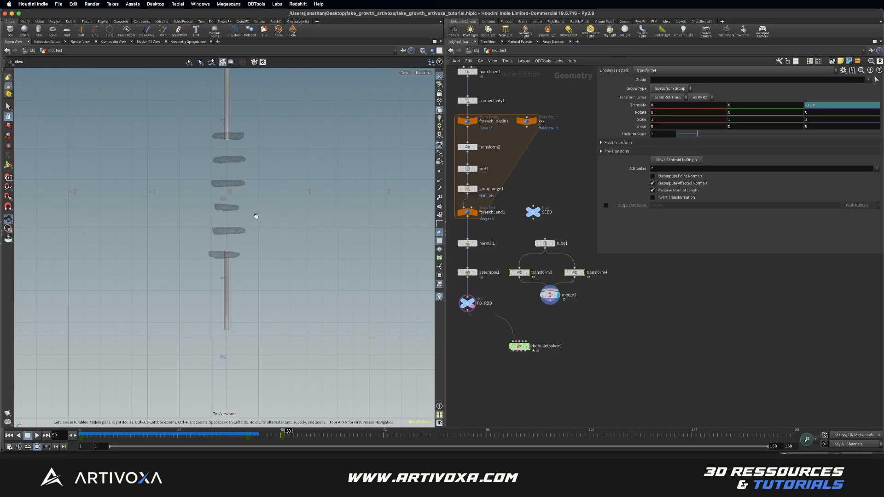
Switch the viewport to perspective, then connect a Transform node below merge1 and display it
middle_click_drag(257, 215, 247, 231)
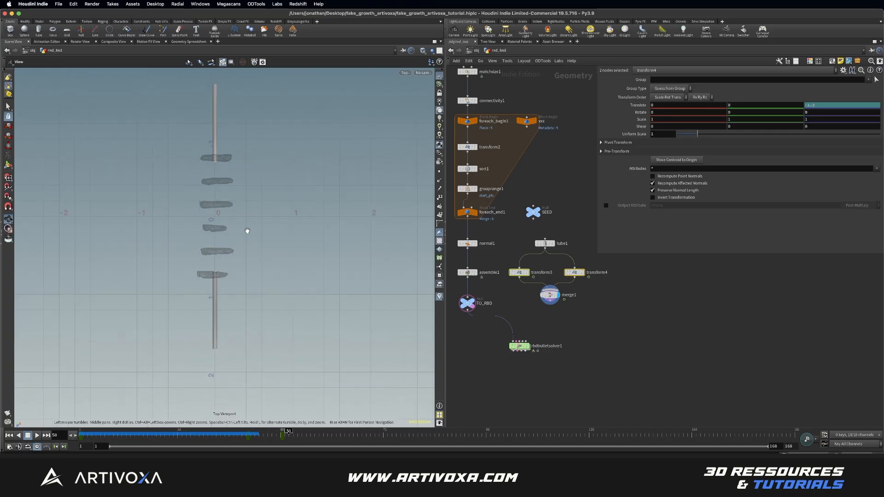
key("space+1")
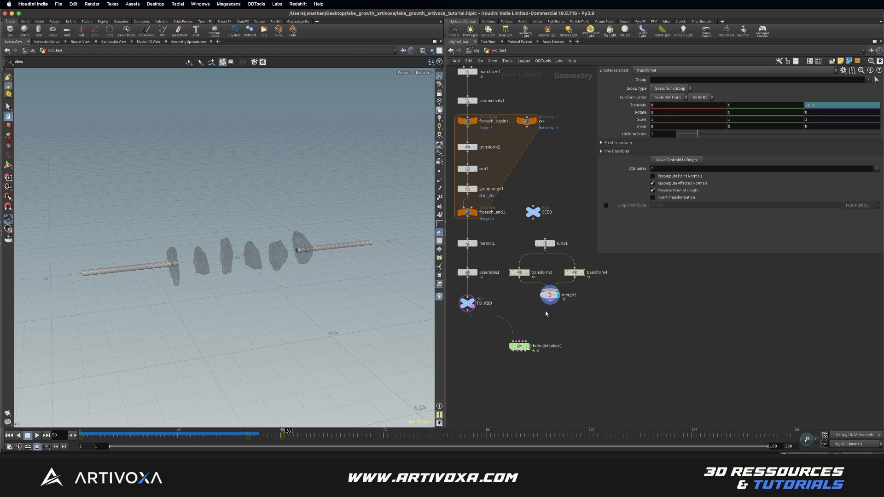
middle_click_drag(545, 313, 545, 290)
key("Tab")
type("transform")
key("Return")
left_click(544, 297)
left_click_drag(516, 323, 506, 333)
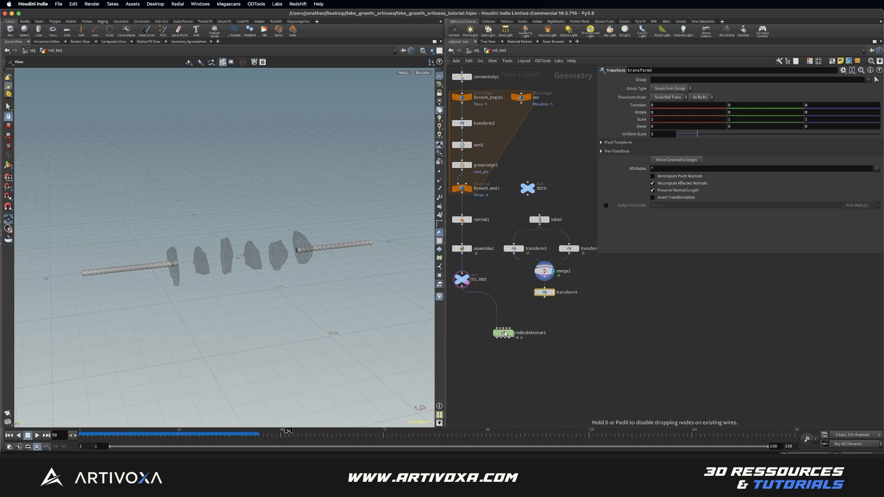
left_click(552, 293)
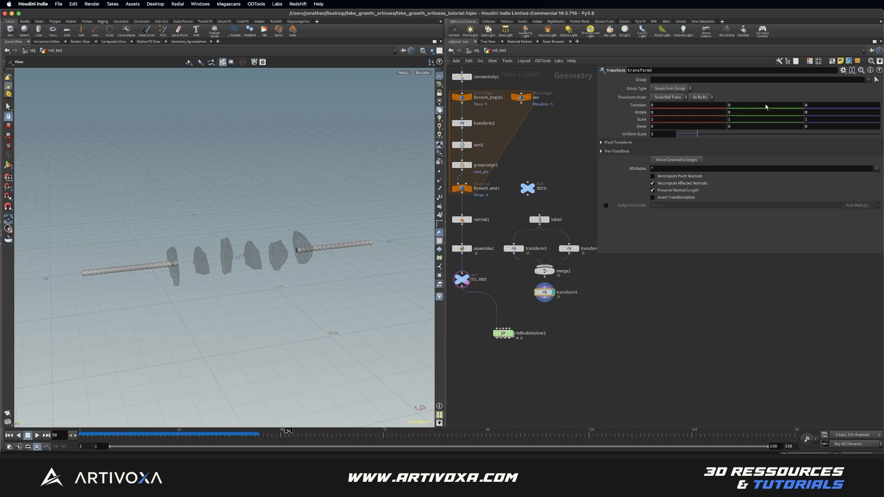
Keyframe the merged tubes' Y translation at 0 on frame 55 and at -3 on frame 60
mouse_move(288, 431)
left_mouse_down()
mouse_move(320, 435)
mouse_move(310, 436)
left_mouse_up()
left_click(739, 107, "alt")
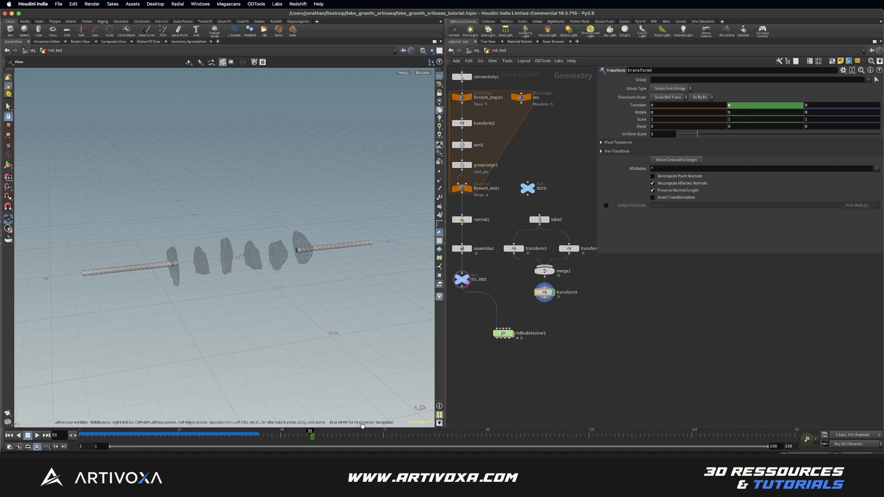
left_click(332, 435)
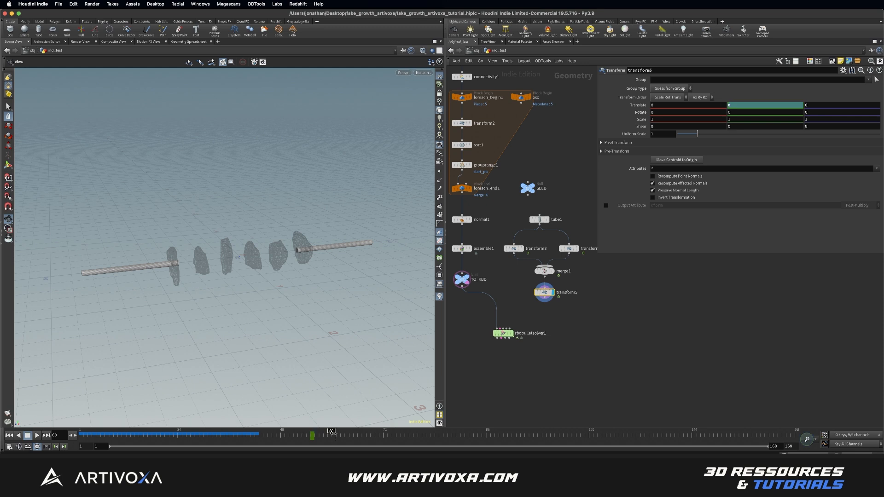
left_click(760, 105)
type("-3")
key("Return")
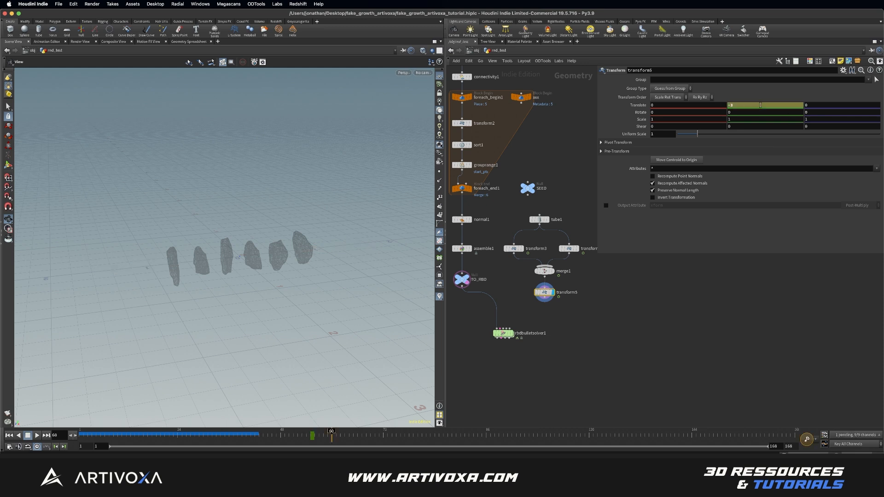
left_click(760, 105, "alt")
mouse_move(330, 431)
left_mouse_down()
mouse_move(284, 433)
mouse_move(344, 431)
left_mouse_up()
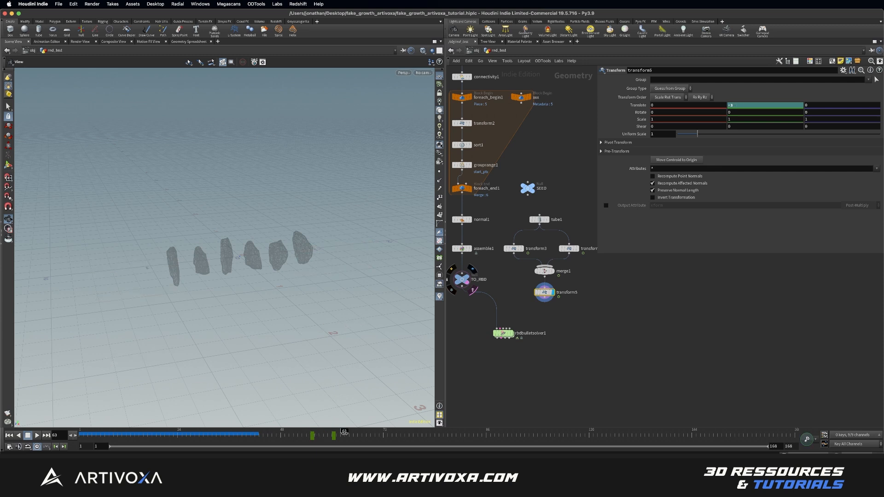
Add a Normal node after transform5 and display it
right_click(544, 308)
type("norm")
key("Return")
left_click(544, 312)
left_click_drag(544, 311, 544, 314)
left_click(553, 315)
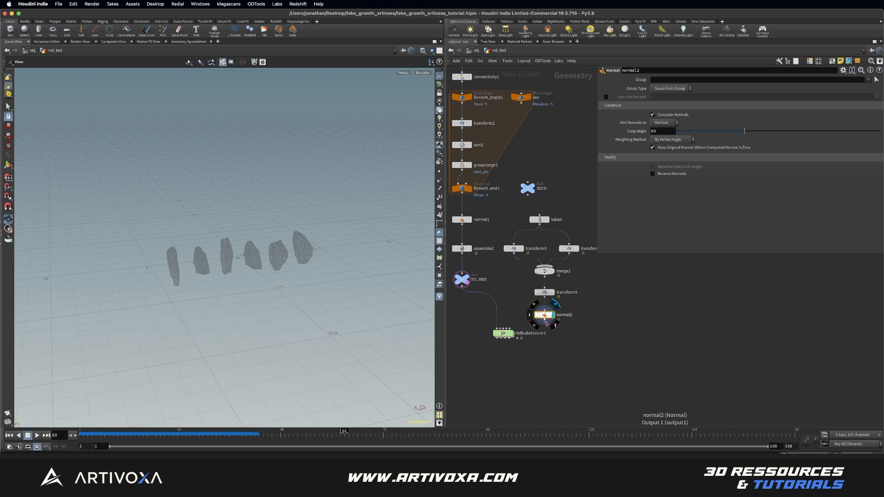
Wire normal2 into the RBD Bullet Solver's Collision Geometry input and place the solver directly below TO_RBD
left_click_drag(544, 321, 530, 314)
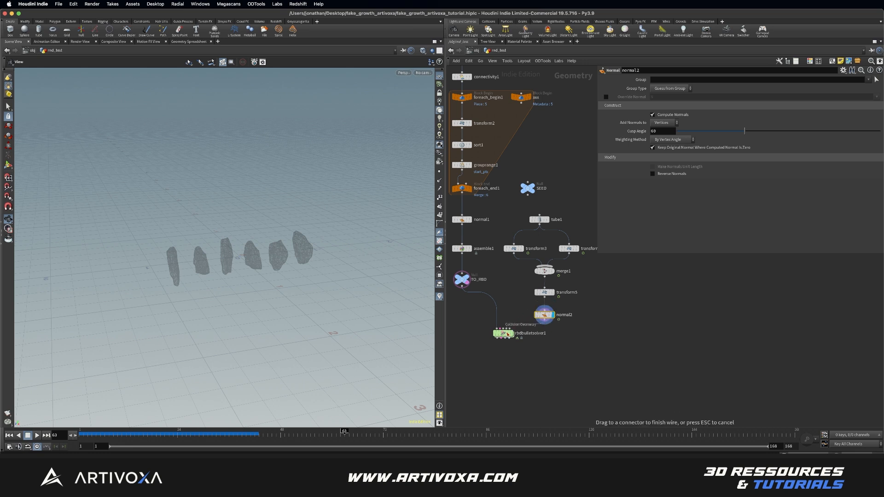
left_click(508, 334)
left_click_drag(507, 334, 466, 339)
middle_click_drag(528, 362, 540, 352)
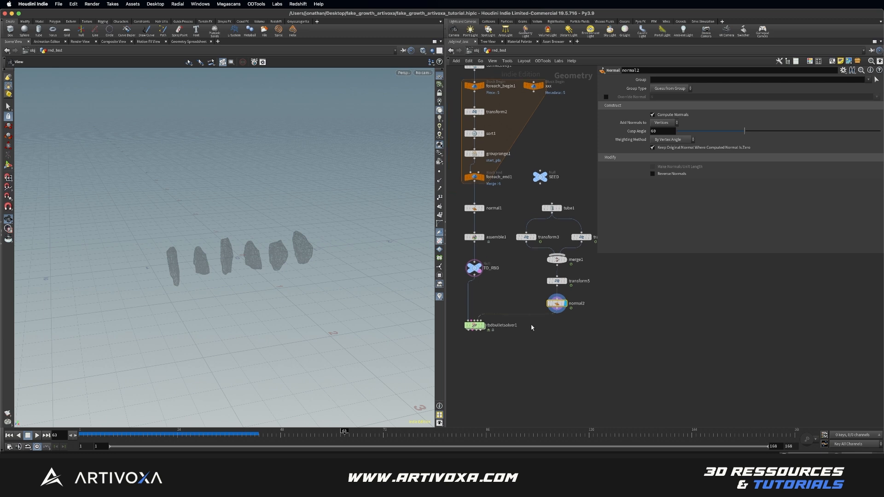
Change the global and Bullet substeps of rbdbulletsolver1
left_click_drag(533, 319, 452, 345)
left_click(665, 145)
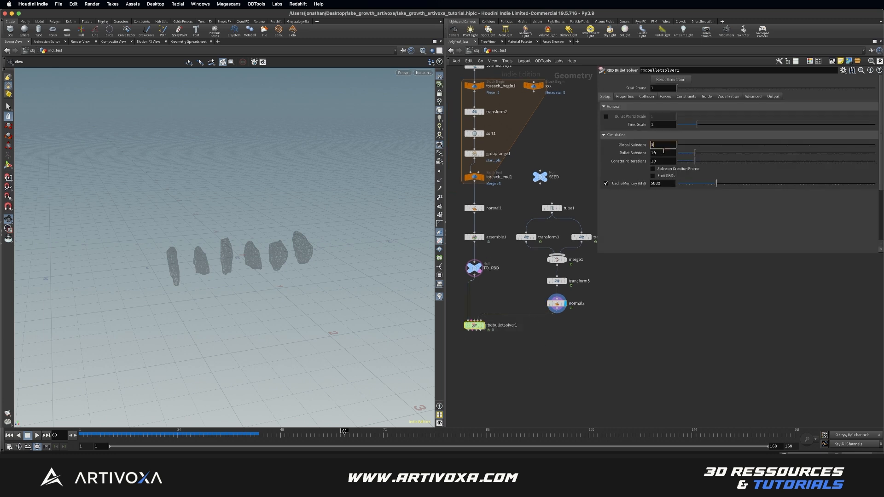
left_click(663, 153)
key("Return")
Set the solver pieces' collision padding to 0 and their density to 10000
left_click(626, 97)
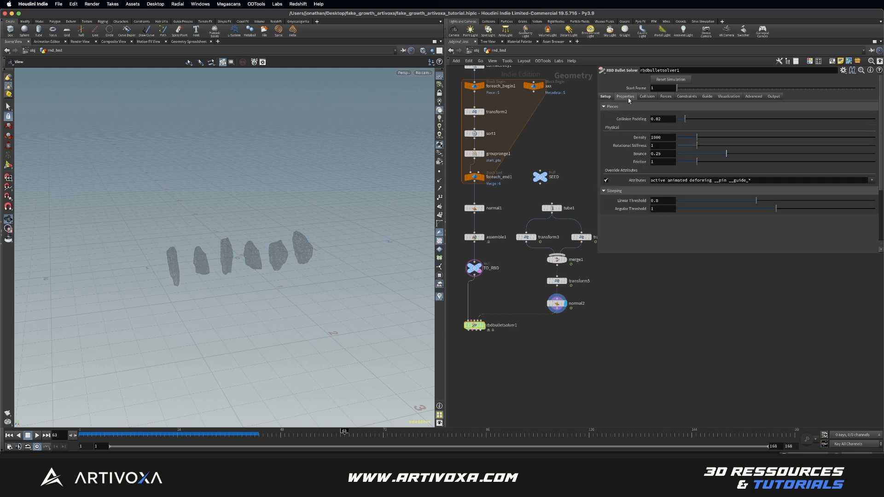
left_click(666, 119)
type("0")
left_click(662, 137)
type("10000")
left_click(665, 146)
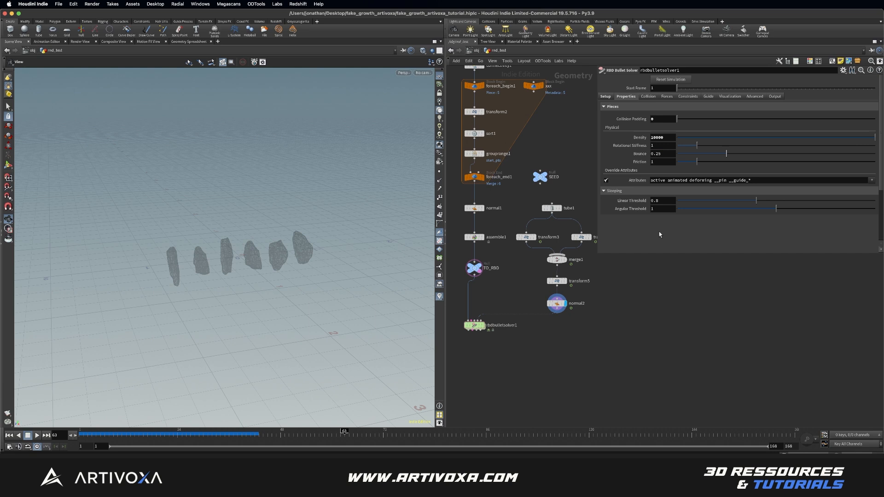
Change the solver's collision type and shape for the collision geometry, and turn off gravity
left_click(649, 97)
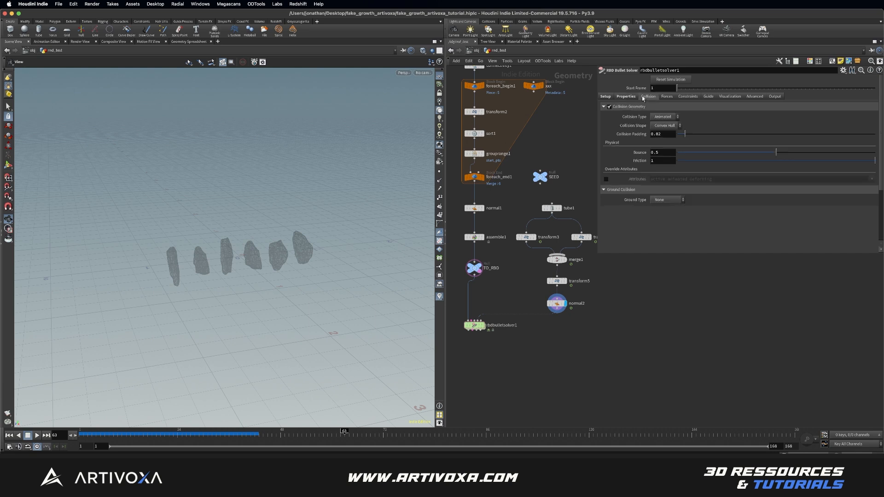
left_click(657, 118)
left_click(660, 125)
left_click(668, 97)
left_click(610, 107)
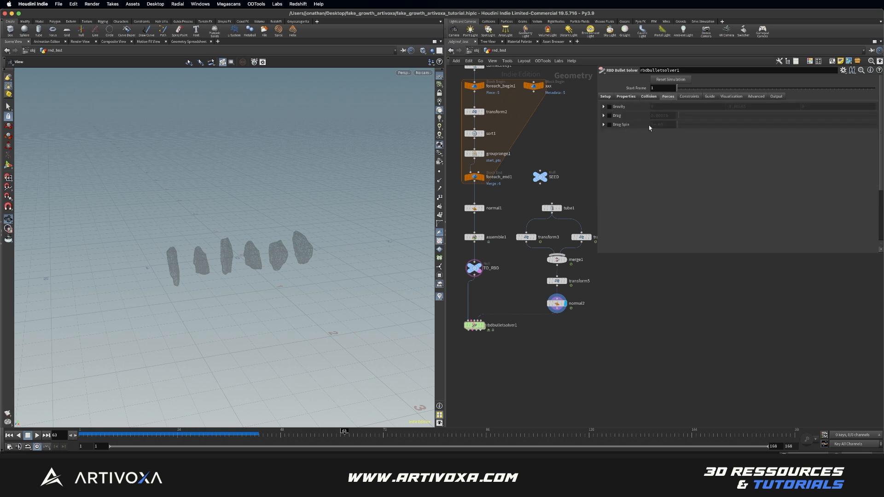
Change the Bullet solver's Sleeping Time in the advanced settings of rbdbulletsolver1 and return to the piece properties
left_click(756, 97)
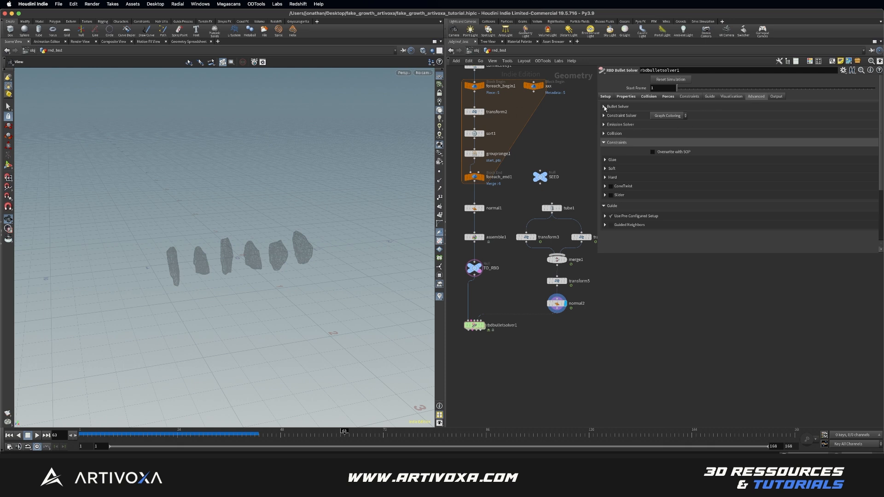
left_click(603, 107)
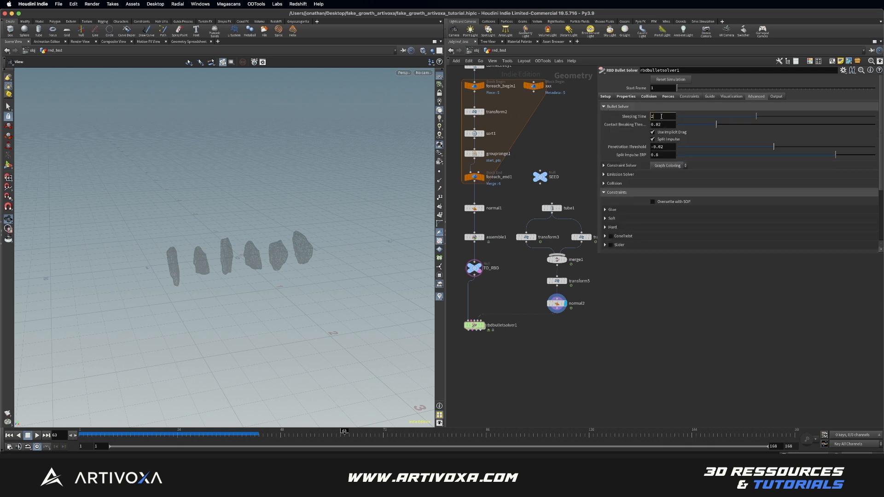
key("Return")
left_click(619, 98)
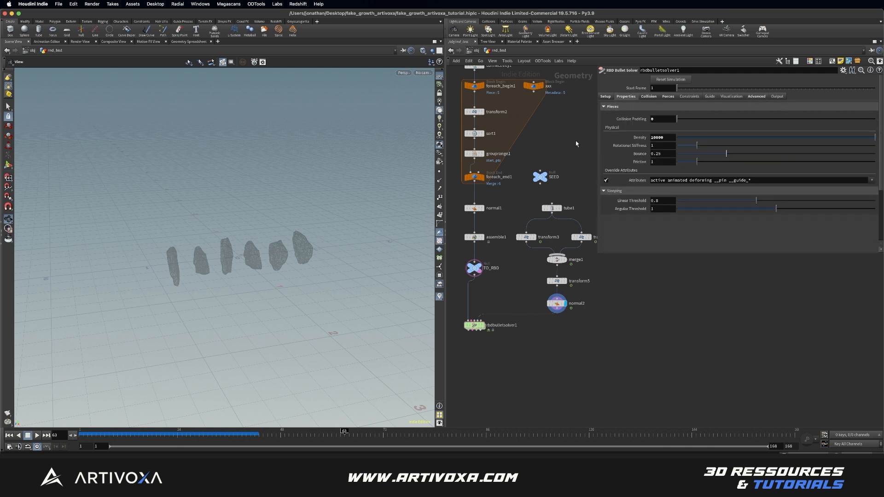
Display rbdbulletsolver1 in the viewport and play the simulation from the first frame through the tube collision
left_click(9, 435)
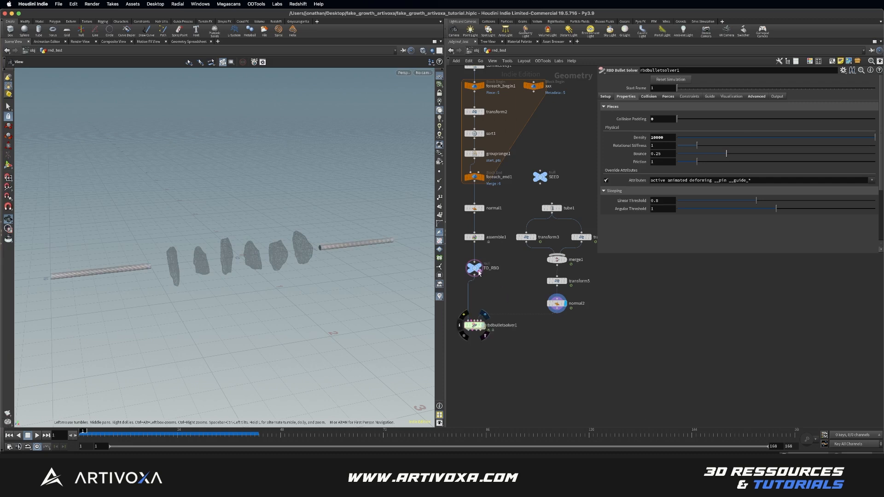
left_click(478, 271)
left_click(36, 437)
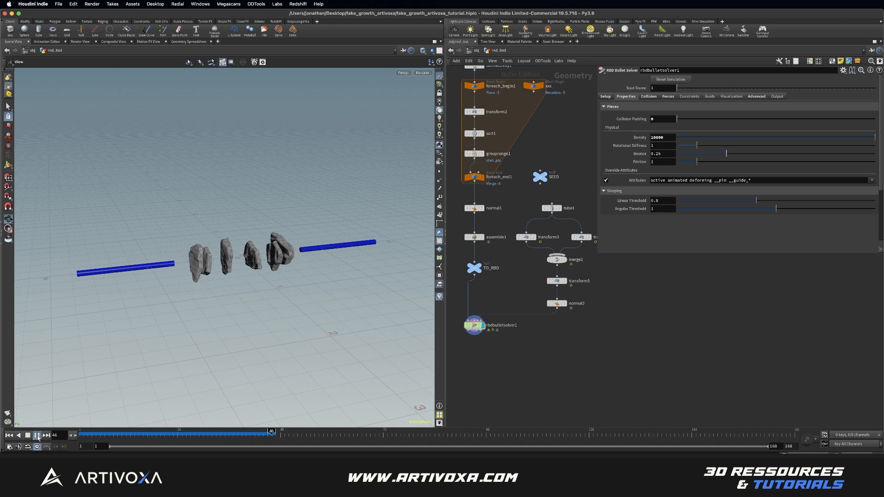
left_click(28, 436)
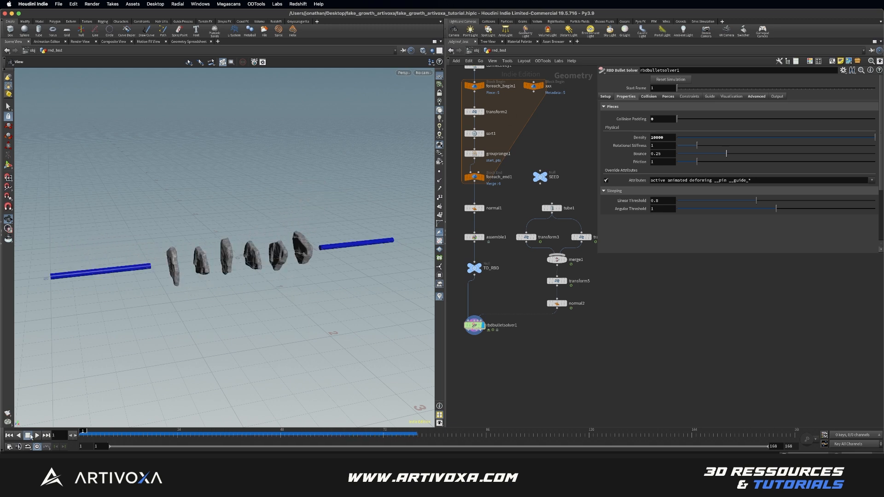
left_click(38, 436)
left_click(37, 436)
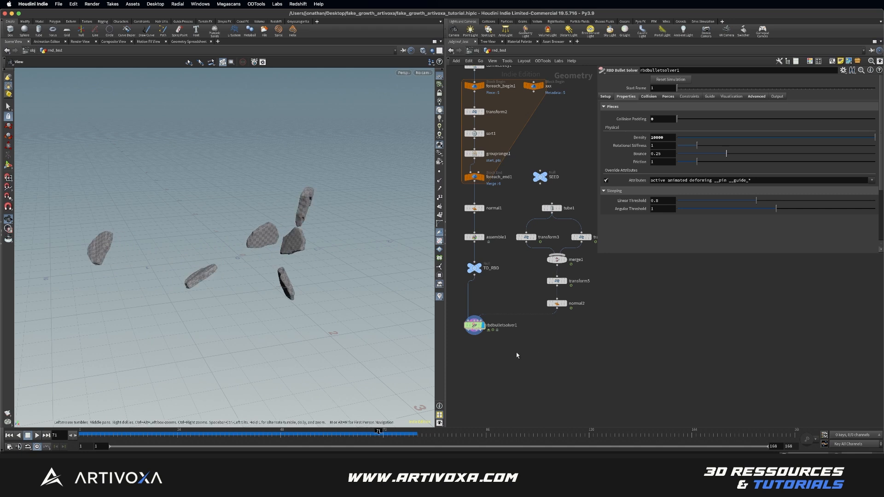
Add a POP Drag node inside the solver's forces network and wire it into PRESOLVE
double_click(479, 325)
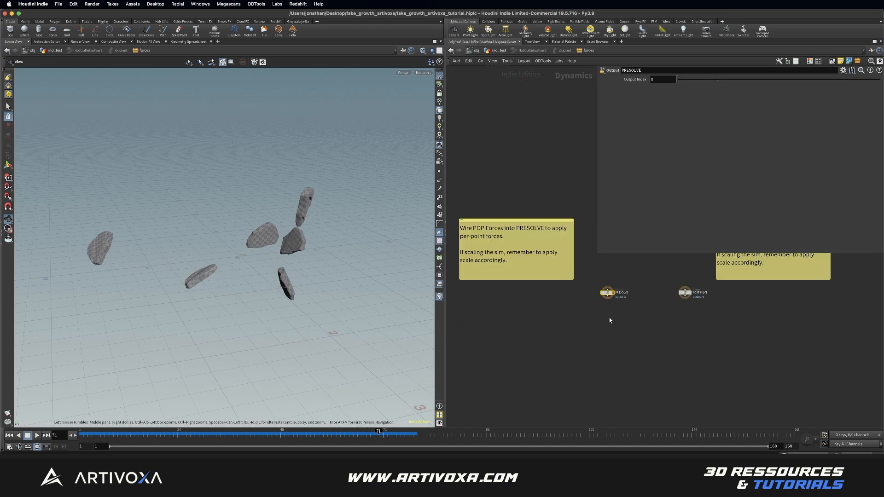
type("popdr")
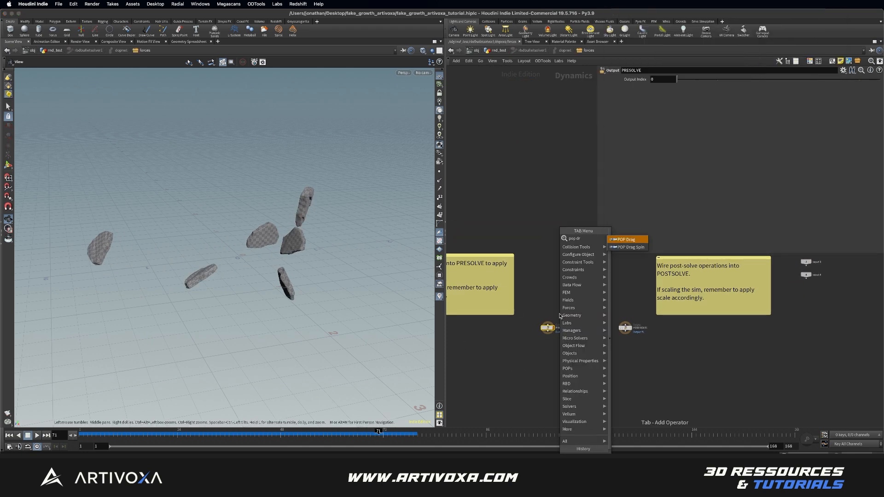
key("Return")
left_click(546, 298)
left_click_drag(548, 302, 547, 325)
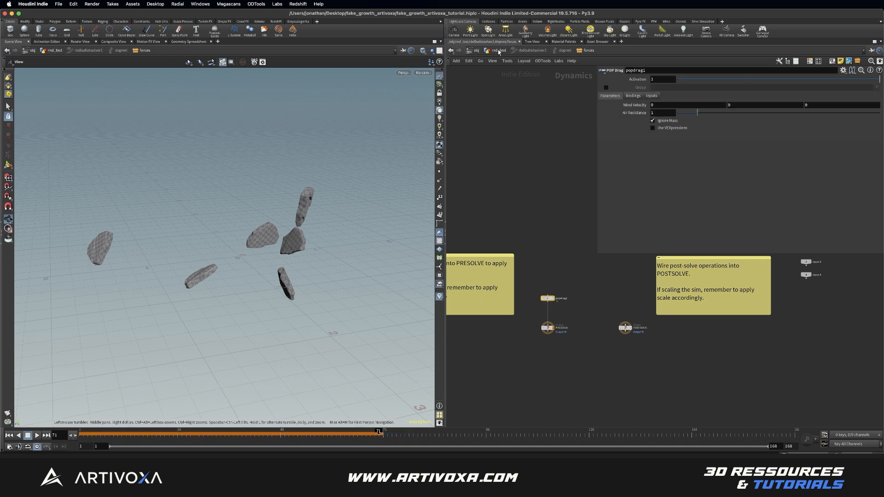
Return to the rnd_test network and play the simulation from frame 1 to check the effect of the drag
left_click(498, 51)
left_click(8, 436)
left_click(36, 436)
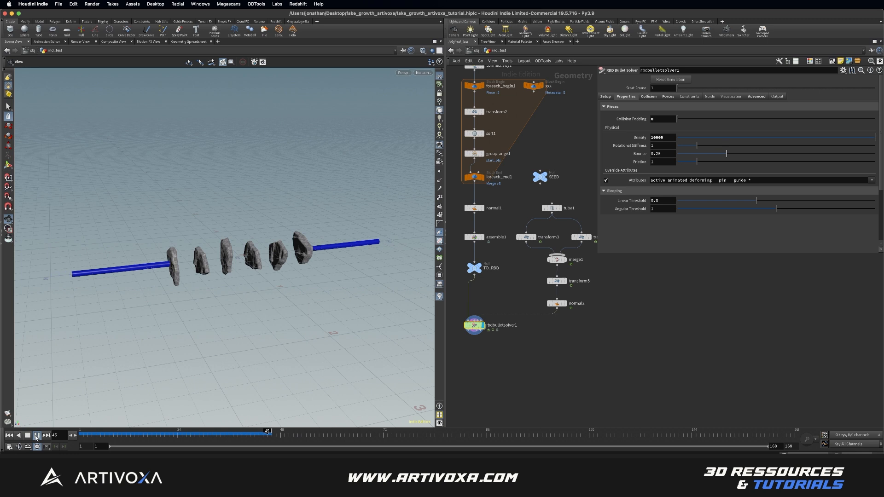
left_click(9, 435)
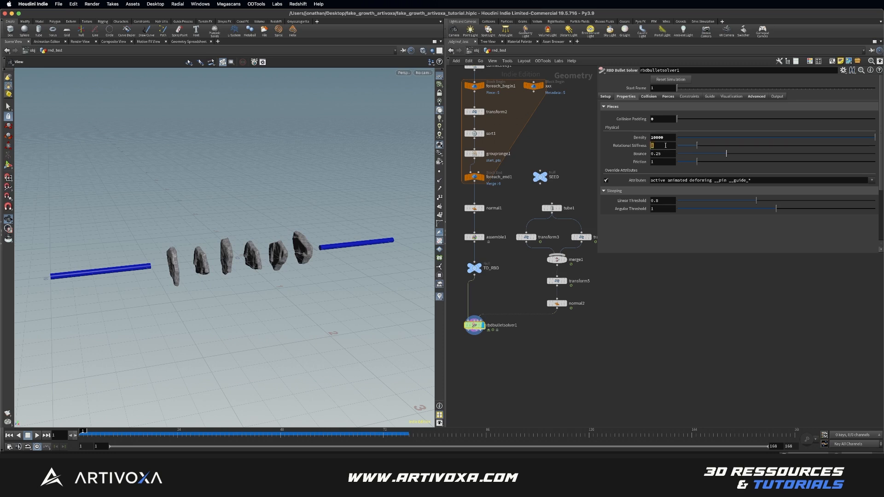
Set the pieces' Rotational Stiffness to 3 and replay the simulation several times to review the collision
key("Return")
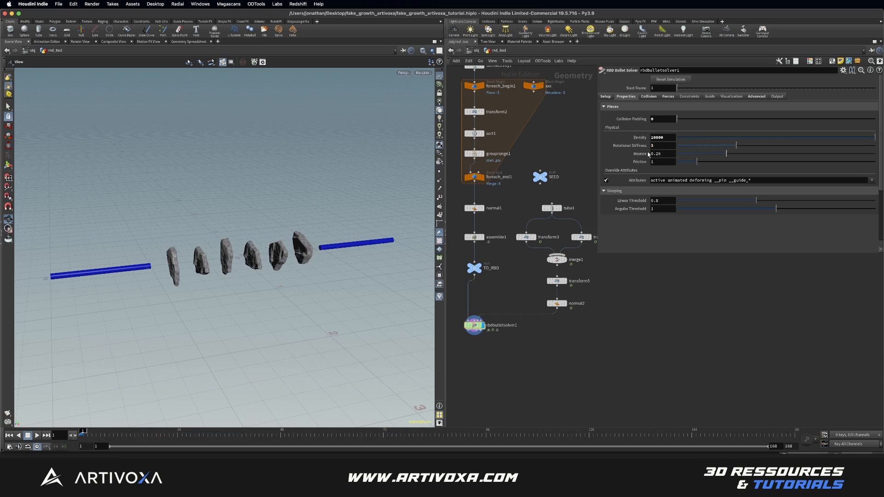
left_click(37, 435)
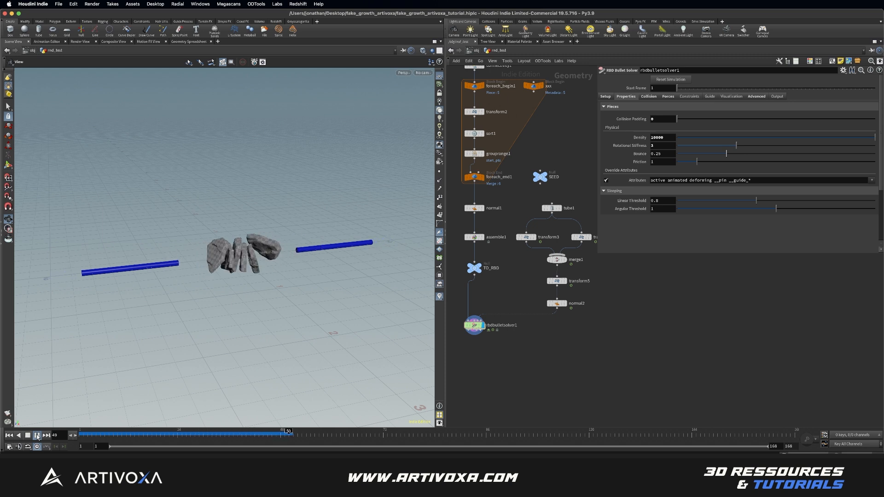
left_click(37, 435)
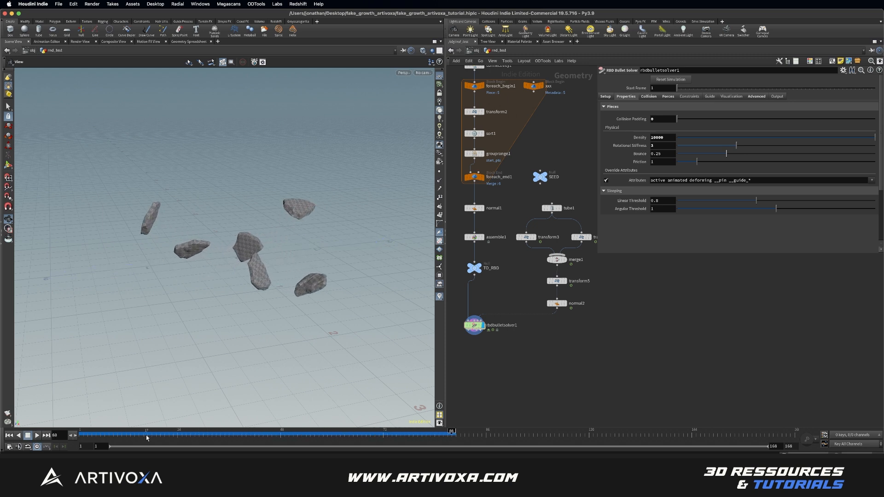
left_click_drag(146, 436, 36, 439)
left_click(38, 435)
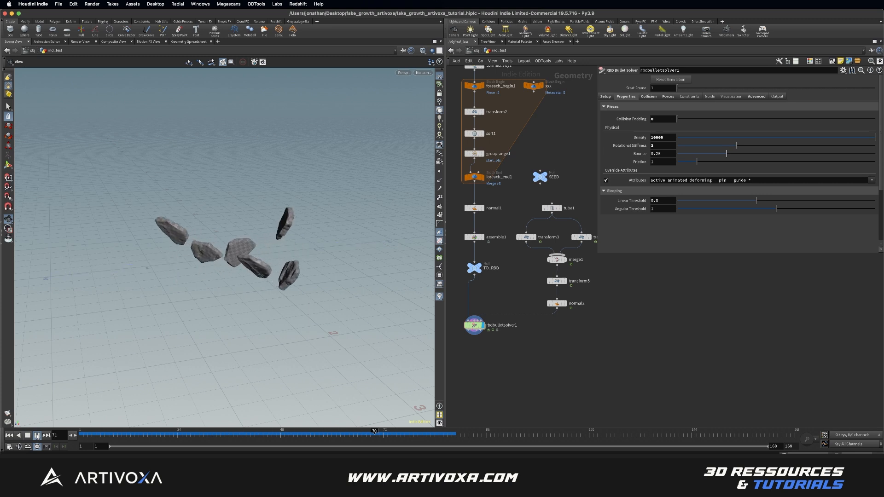
left_click_drag(154, 438, 38, 437)
left_click(38, 435)
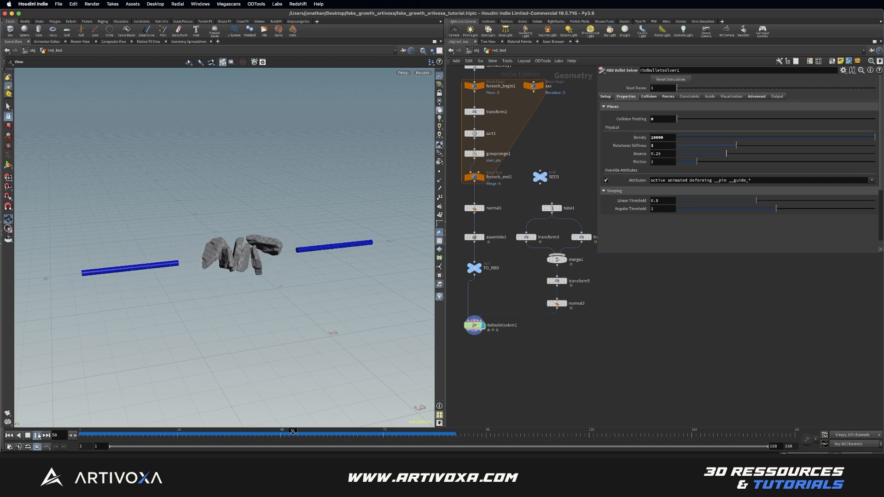
left_click(141, 436)
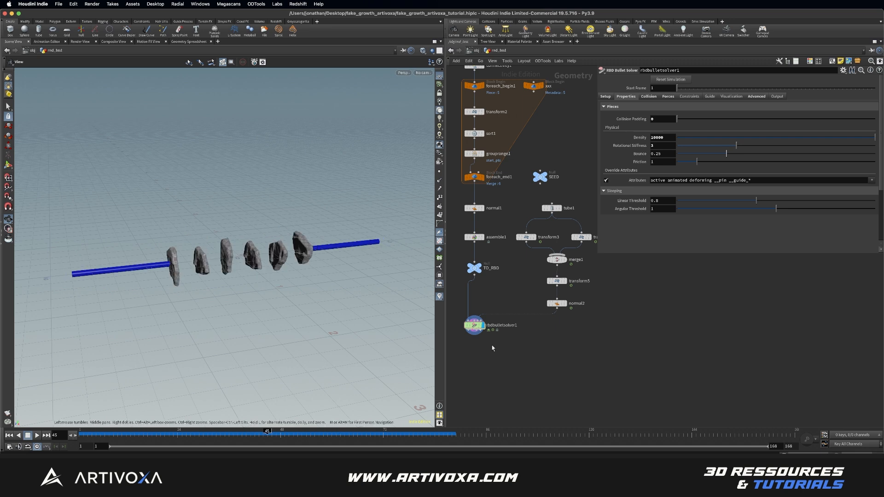
Add an Unpack node below rbdbulletsolver1, connected to its output, and display the unpacked rocks
left_click_drag(240, 258, 226, 263)
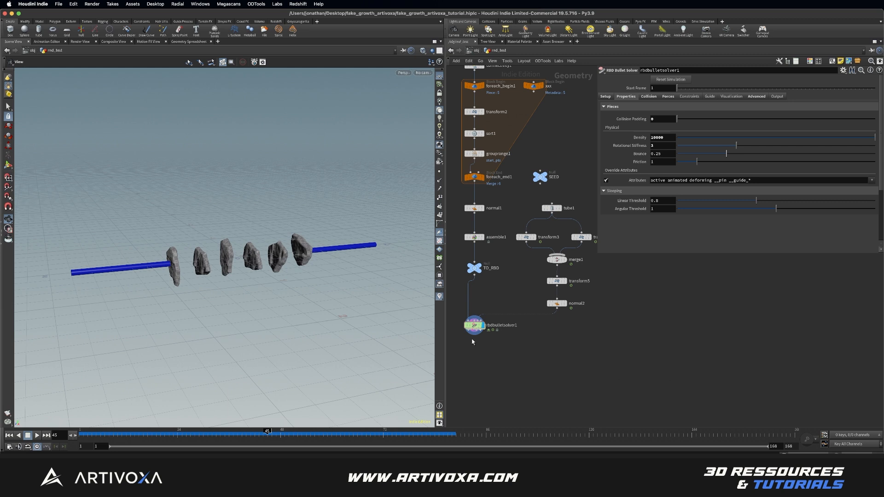
key("Tab")
type("un p")
key("BackSpace")
key("BackSpace")
key("BackSpace")
key("BackSpace")
type("unpack")
key("Return")
left_click(474, 360)
left_click_drag(278, 264, 282, 263)
Add a File Cache node below unpack1 and rename it rbd_sim_tutorial
middle_click_drag(513, 375, 521, 344)
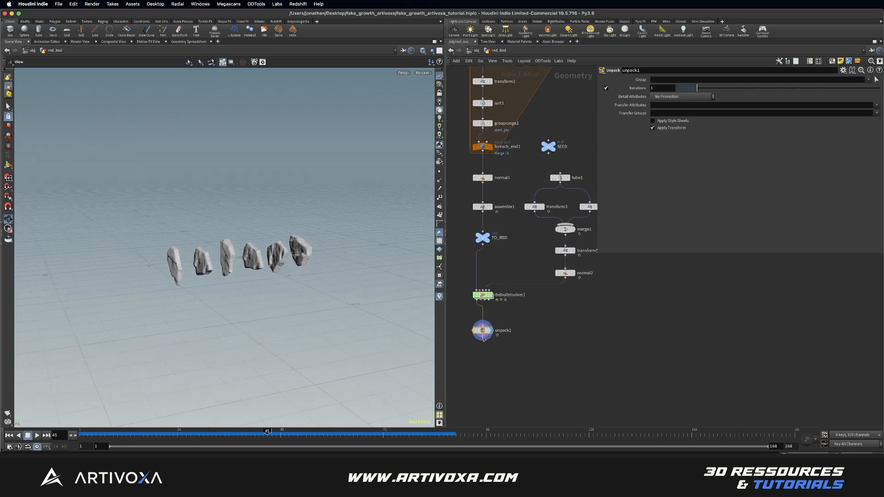
left_click(483, 339)
key("Tab")
type("filec")
key("Return")
left_click(482, 356)
left_click_drag(483, 356, 482, 360)
left_click(505, 358)
type("r")
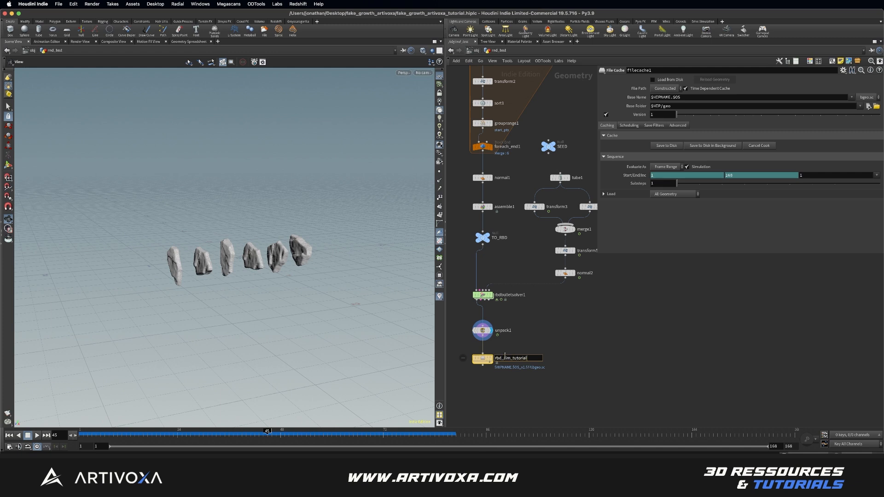
type("bd_sim_tutorial")
key("Return")
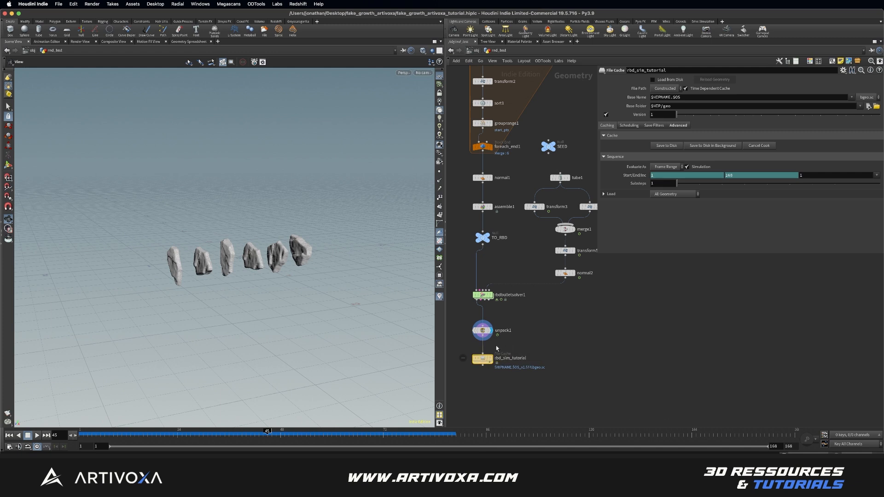
Switch the cache's File Path to Explicit and set the Geometry File to $HIP/cache/$OS/$HIPNAME.$OS.$F.bgeo.sc
left_click(654, 89)
left_click(656, 98)
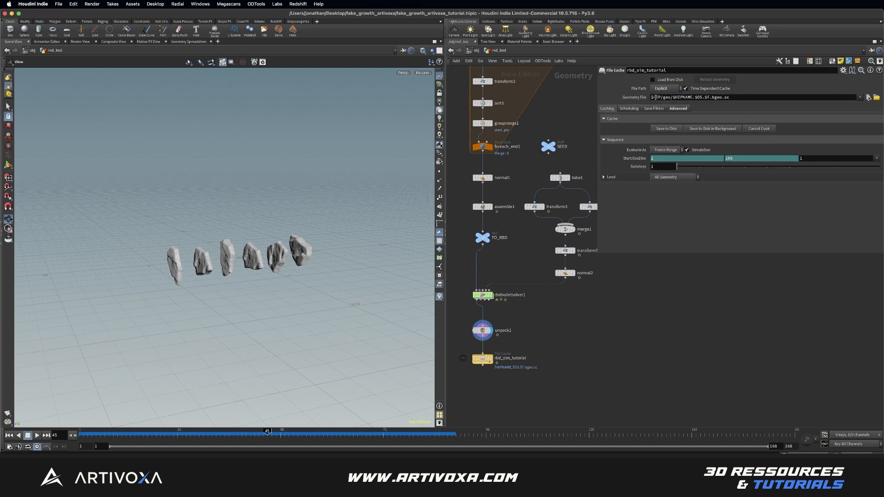
double_click(667, 97)
type("cache")
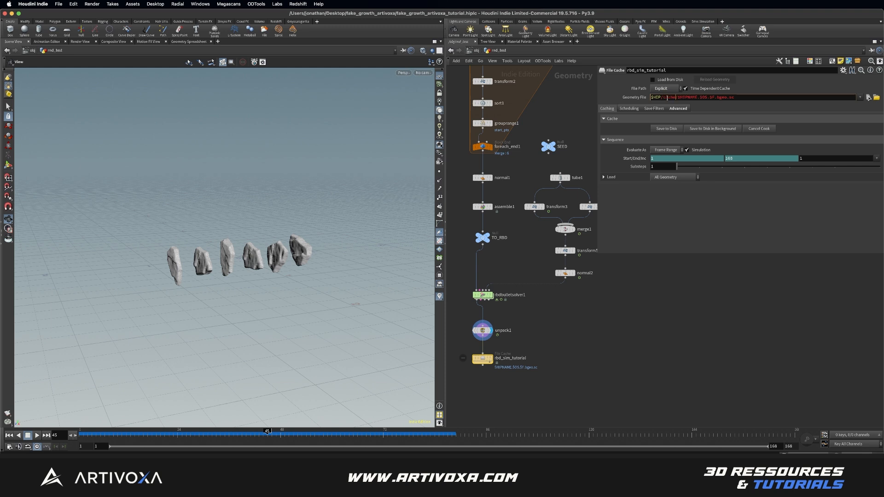
type("/$OS/")
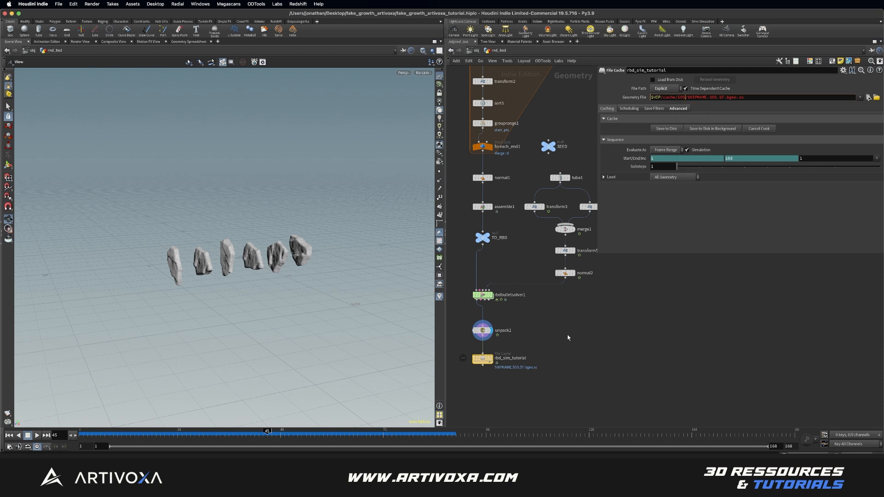
left_click(613, 313)
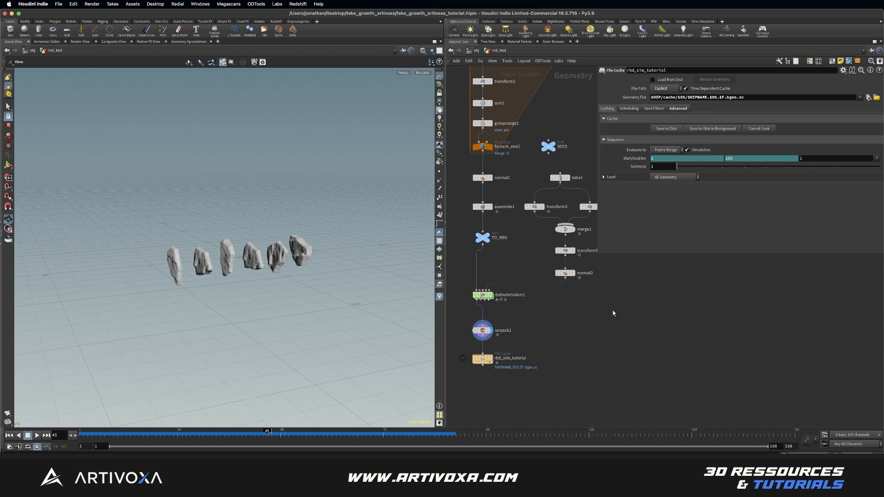
Save the simulation cache to disk and display the rbd_sim_tutorial node
left_click(655, 130)
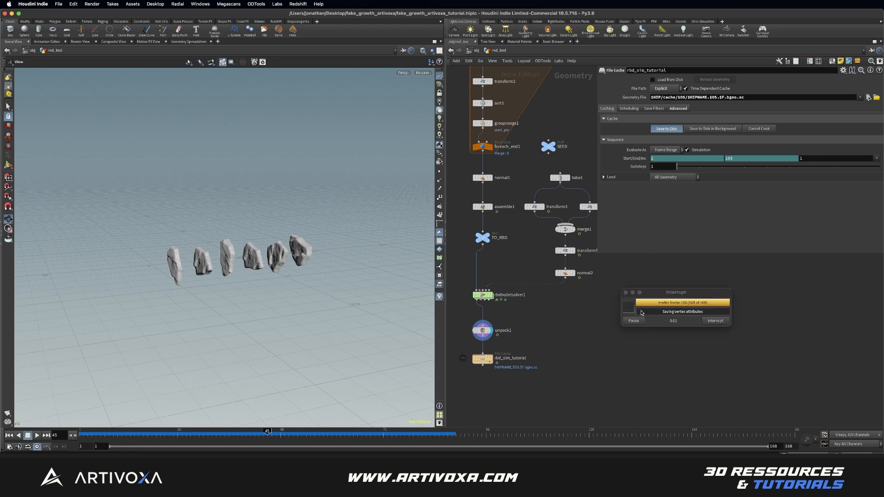
left_click(491, 359)
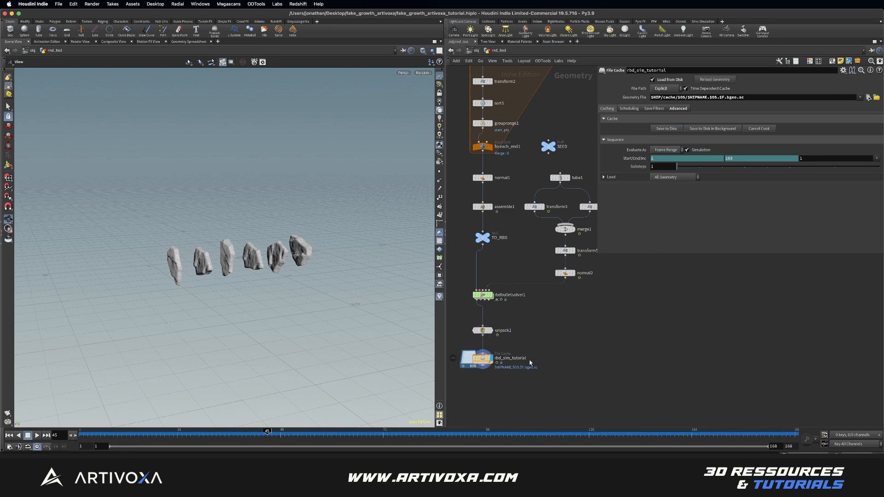
middle_click_drag(556, 365, 558, 356)
Add an Attribute Delete node below rbd_sim_tutorial, connected to its output, and display it
left_click(485, 362)
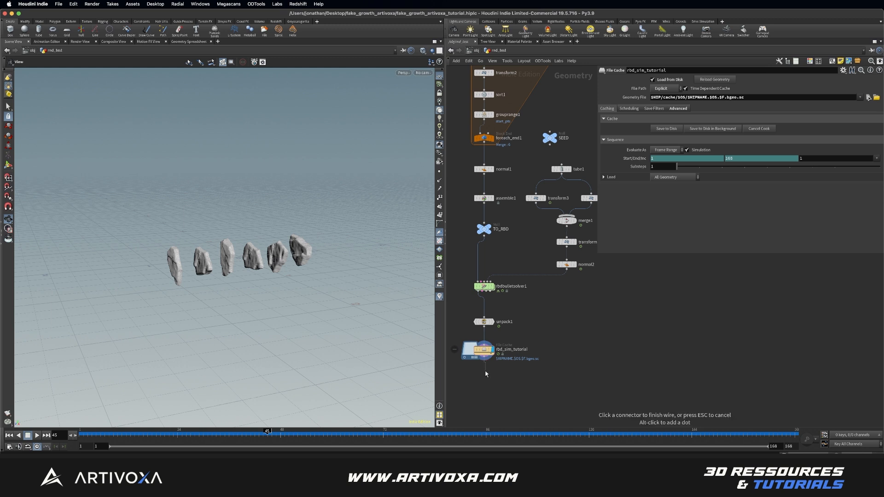
key("Tab")
type("att de")
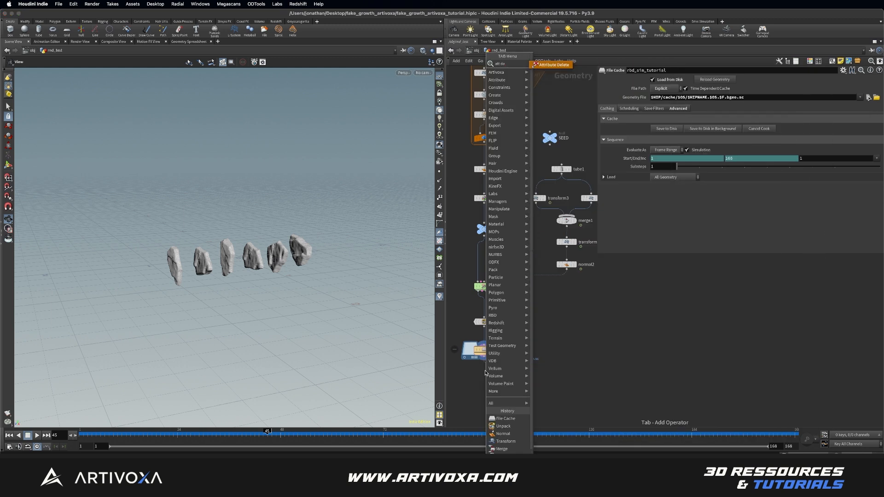
key("Return")
left_click(483, 377)
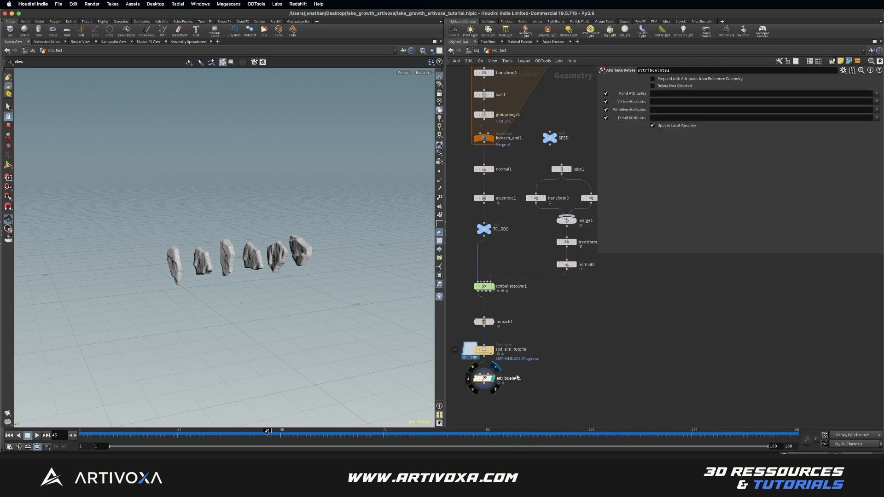
List vertex attributes uv and N and primitive attribute shop_materialpath in attribdelete1, and enable Delete Non Selected to keep only those
left_click(876, 101)
left_click(868, 118)
left_click(877, 101)
left_click(874, 110)
left_click(877, 110)
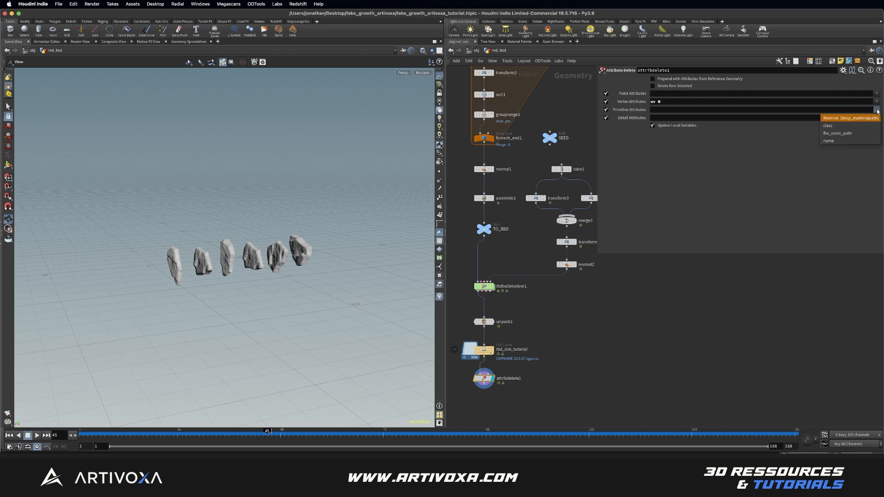
left_click(829, 119)
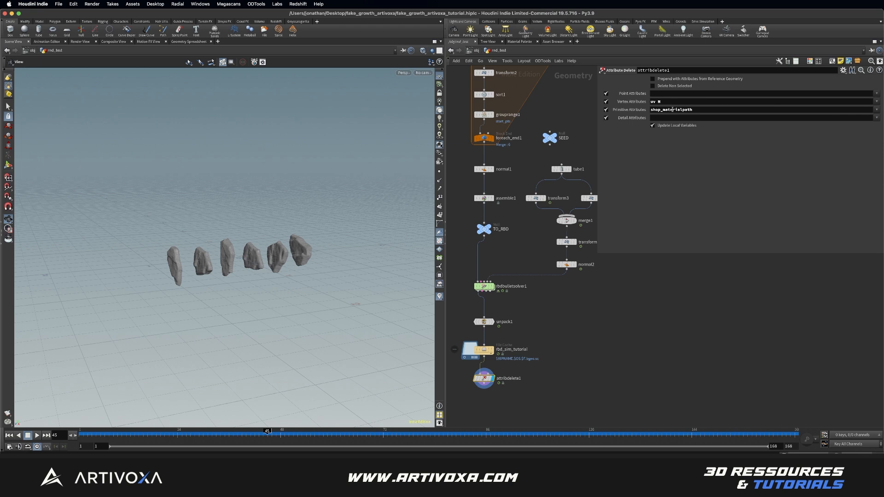
left_click(653, 86)
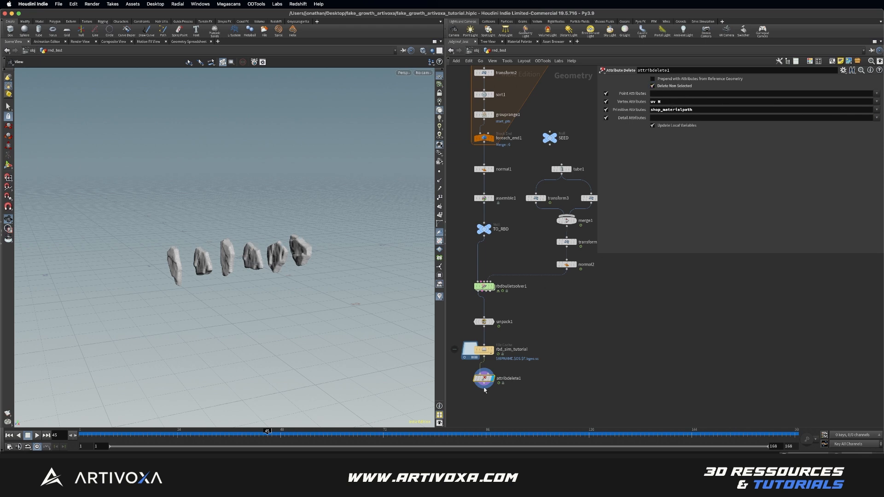
Add a Null node named RNDR_ROCK_RBD below attribdelete1, connected to its output, and display it
key("Tab")
type("nul")
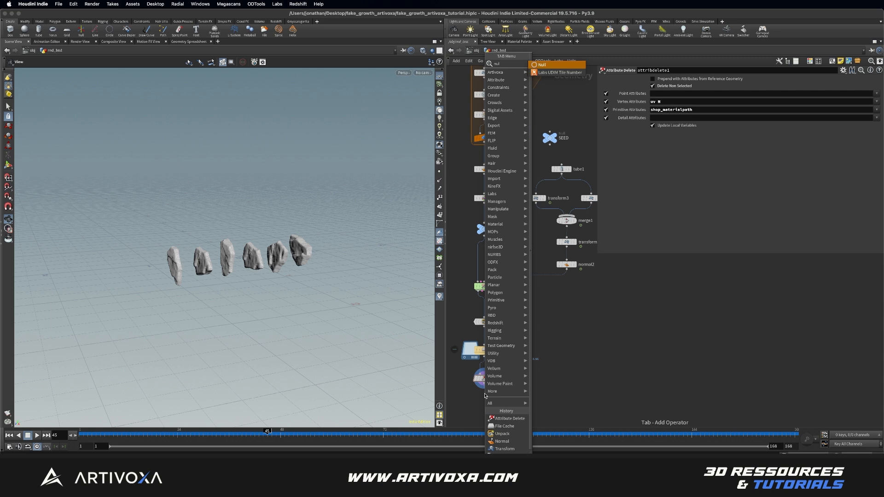
key("Return")
left_click(484, 400)
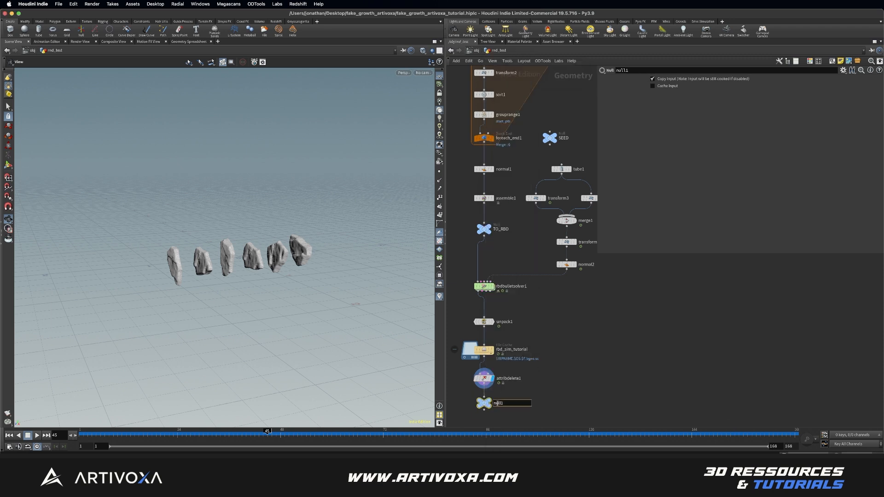
type("RNDR_ROCK_RBD")
key("Return")
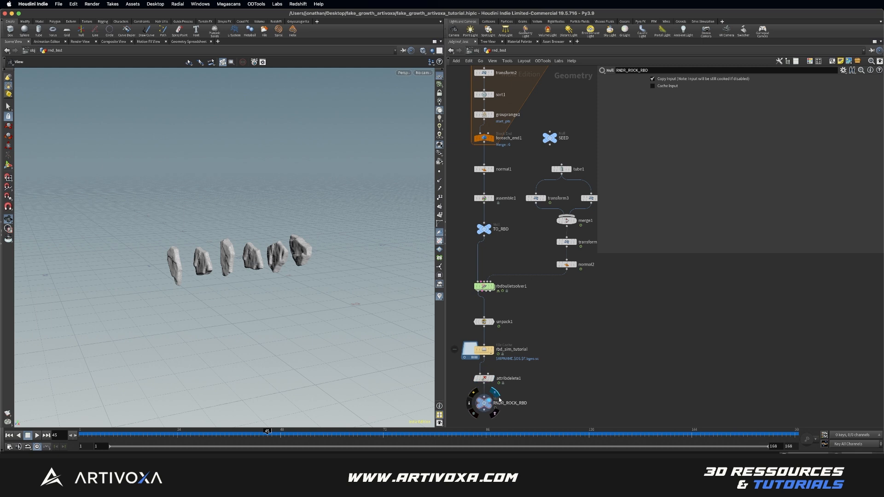
key("h")
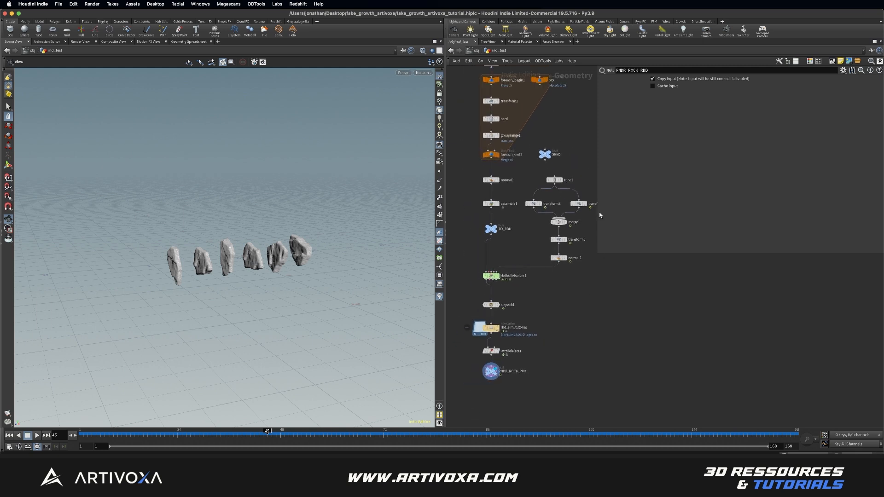
left_click_drag(597, 215, 641, 217)
middle_click_drag(602, 334, 579, 317)
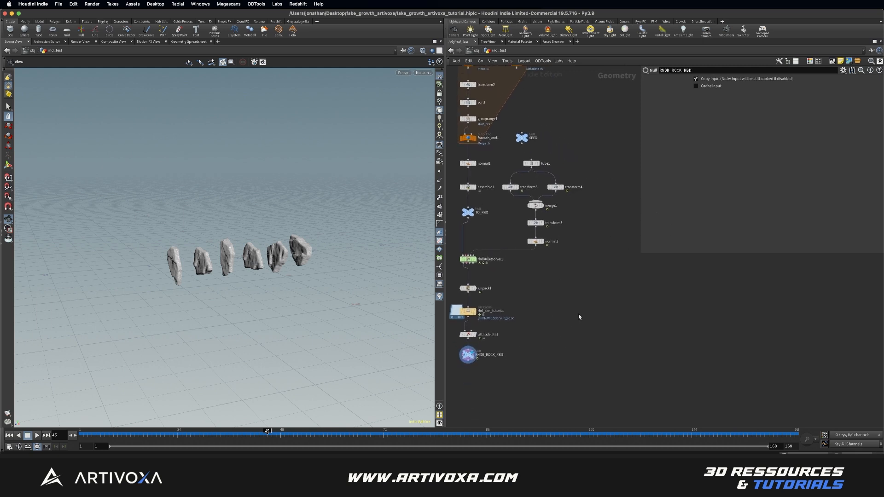
middle_click_drag(553, 323, 544, 307)
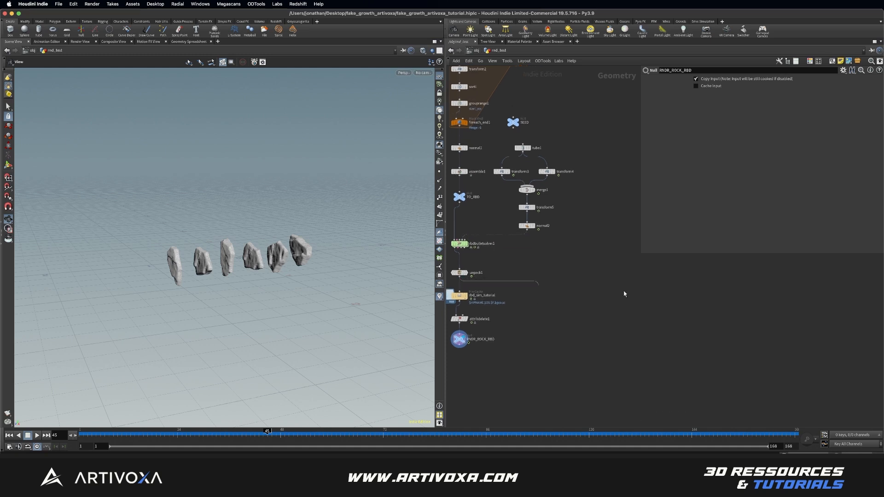
key("Tab")
type("time")
key("Return")
left_click(680, 293)
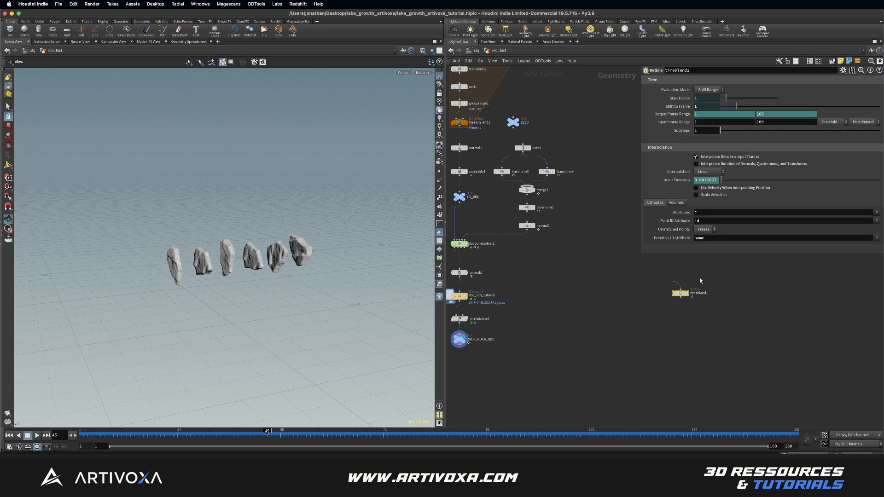
key("Delete")
Add a Time Shift node on a separate branch fed by unpack1 and display it
key("Tab")
type("times")
key("Return")
left_click(611, 291)
left_click_drag(468, 277, 627, 294)
left_click(623, 293)
left_click(627, 294)
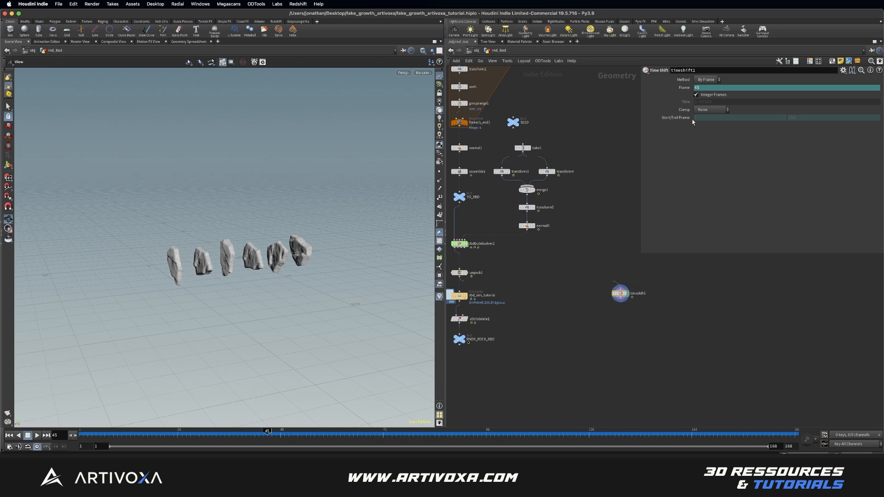
Delete the channel on timeshift1's Frame parameter and set the frame to 1
right_click(717, 90)
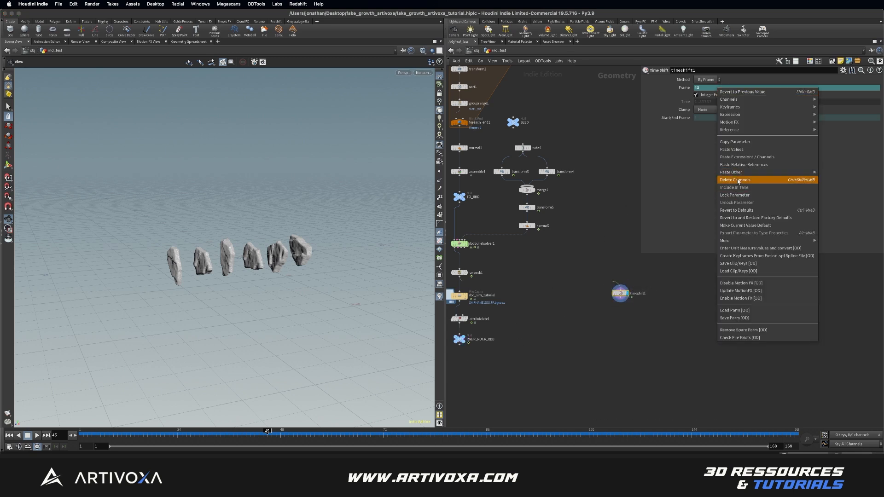
left_click(737, 178)
double_click(711, 88)
type("1")
key("Return")
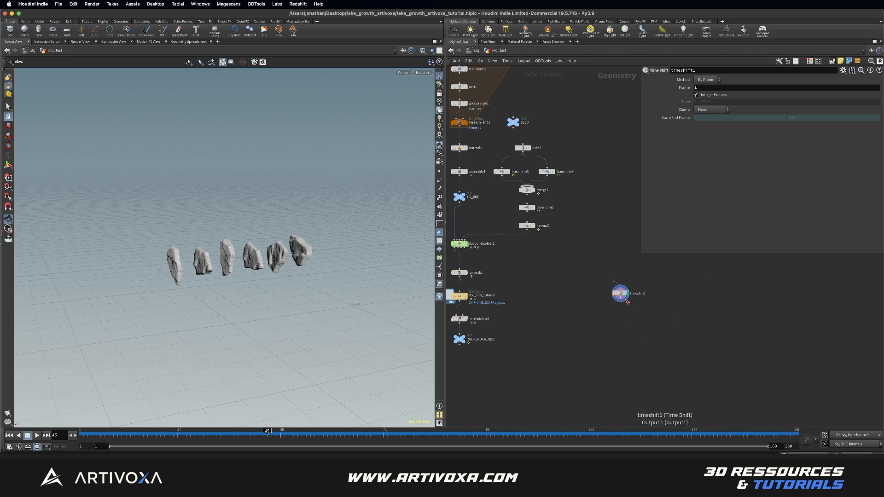
Add a Peak node below timeshift1, display it and set its Distance to 0.02
key("Tab")
type("pea")
key("Return")
left_click(619, 311)
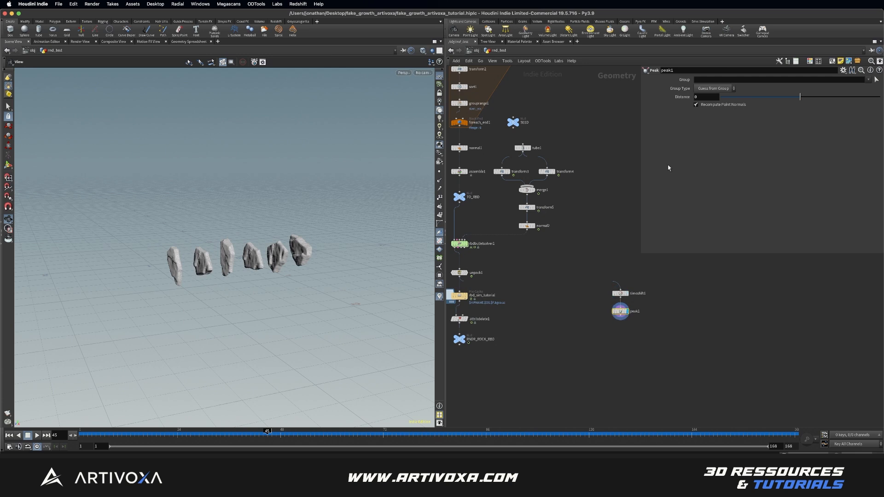
left_click(706, 97)
key("Return")
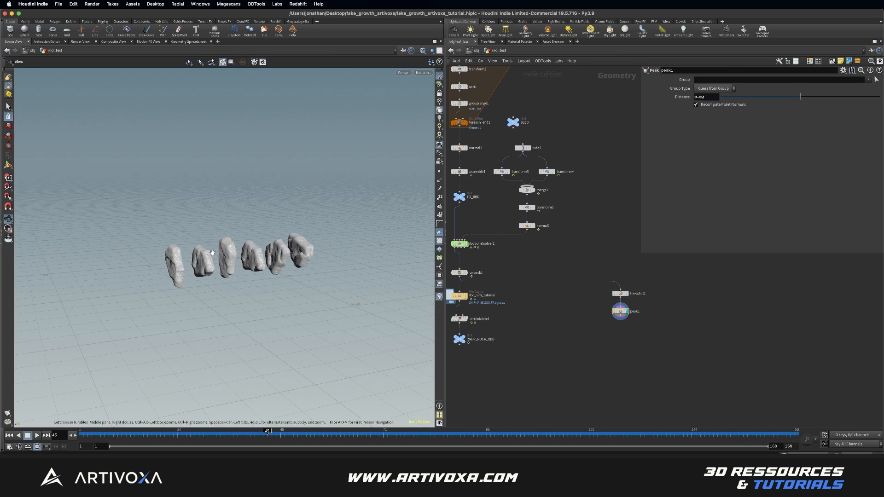
mouse_move(207, 259)
left_mouse_down()
mouse_move(244, 262)
mouse_move(201, 260)
left_mouse_up()
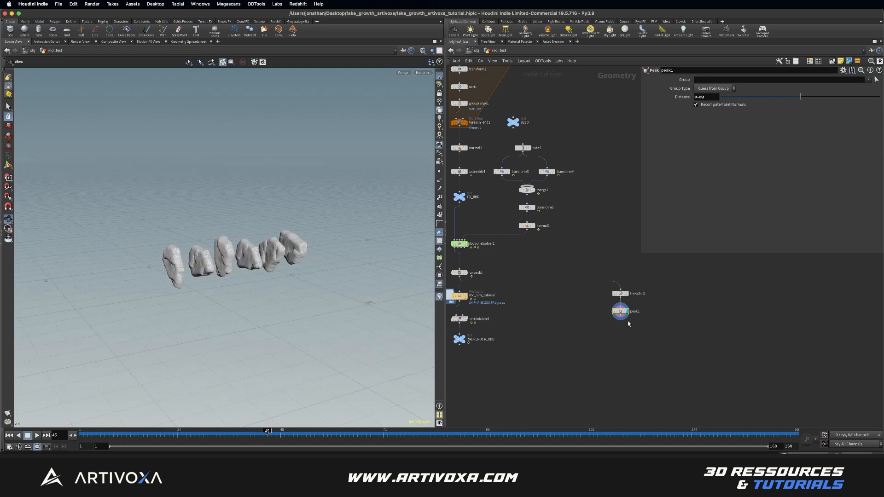
Add an Attribute Delete node below peak1, connected to its output, and display it
middle_click_drag(622, 316, 592, 290)
key("Tab")
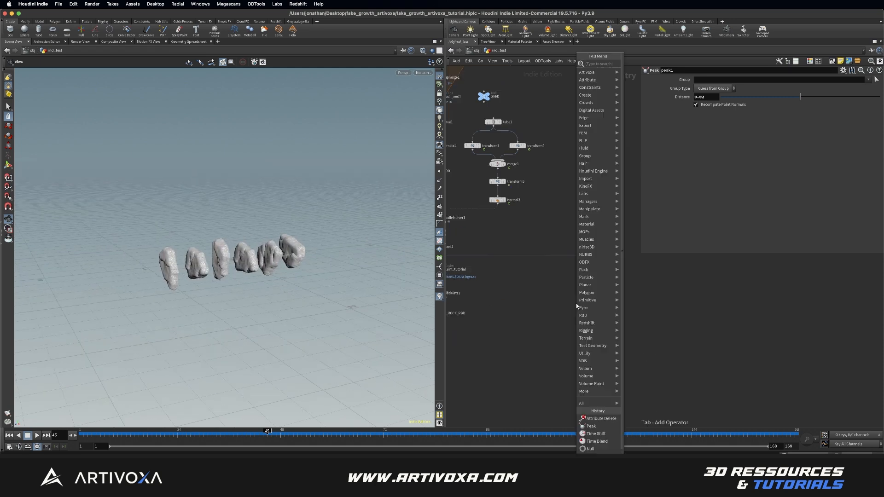
type("vdbfpo")
key("Return")
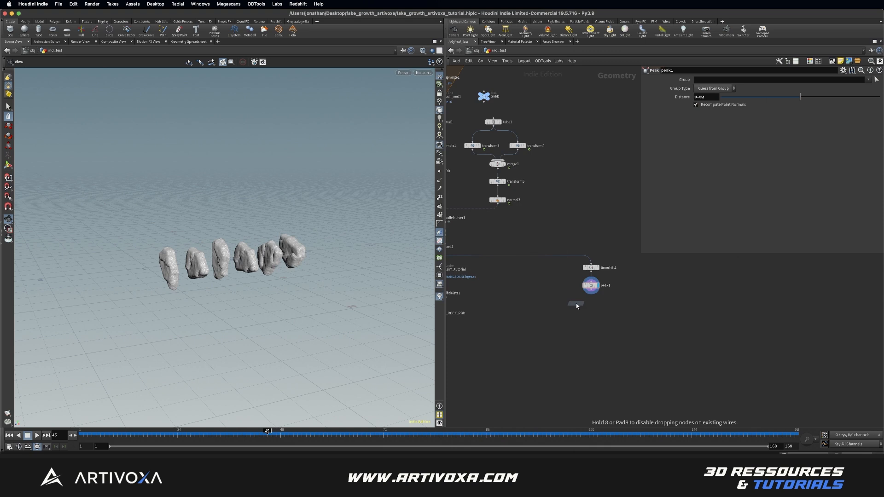
left_click(591, 309)
left_click(598, 307)
List vertex attributes N and uv in attribdelete2 and enable Delete Non Selected to keep only those
left_click(876, 104)
left_click(872, 110)
left_click(878, 102)
left_click(873, 116)
left_click(695, 86)
left_click_drag(216, 250, 229, 270)
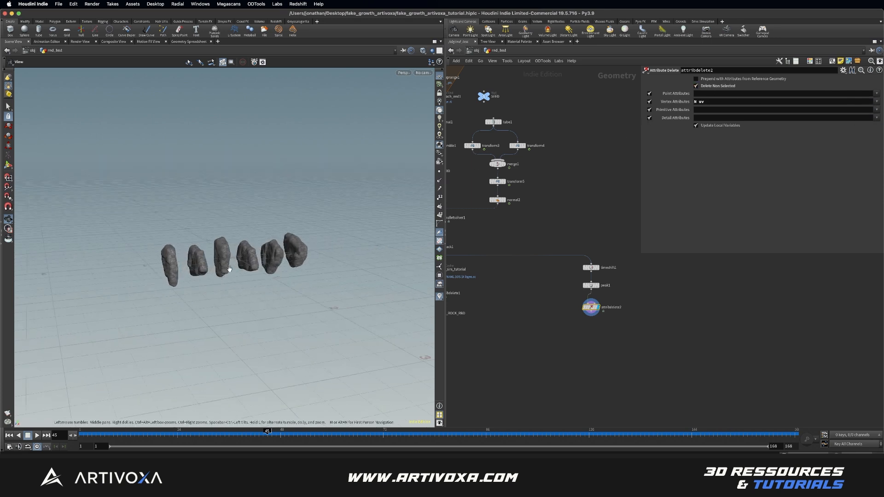
Add a For-Each Connected Piece block below attribdelete2 and move its end node down to make room inside the loop
middle_click_drag(539, 277, 570, 270)
middle_click_drag(487, 146, 491, 217)
middle_click_drag(580, 376, 511, 281)
key("Tab")
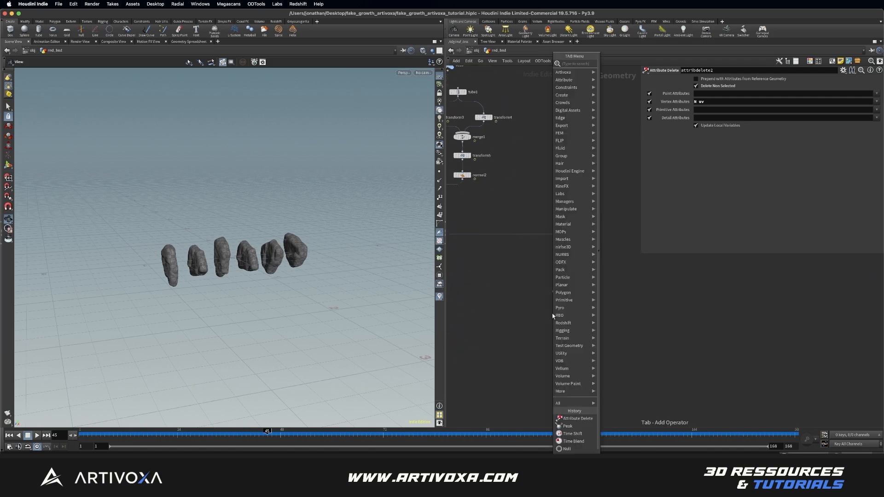
type("for e")
key("Down")
key("Down")
key("Down")
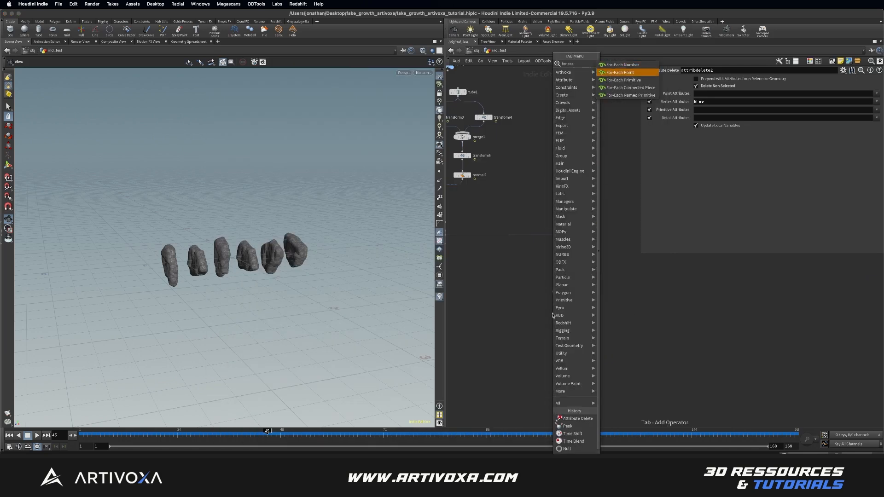
key("Return")
left_click(562, 313)
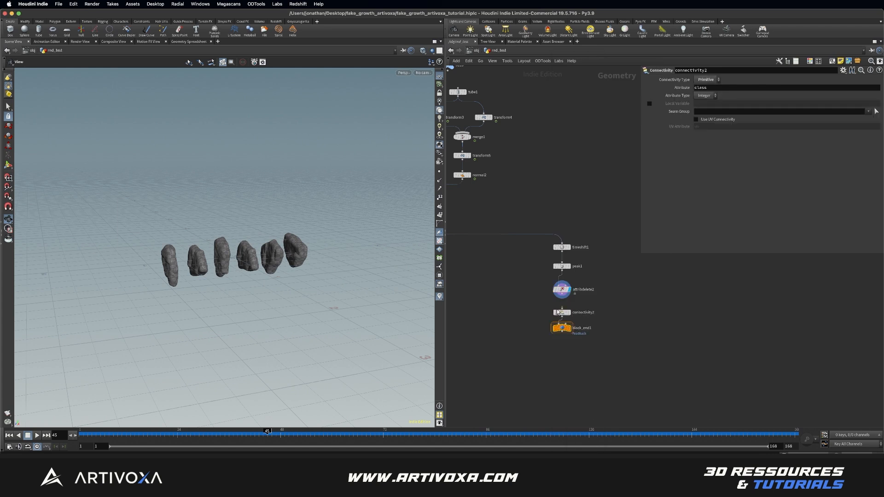
scroll(595, 322, "down", 3)
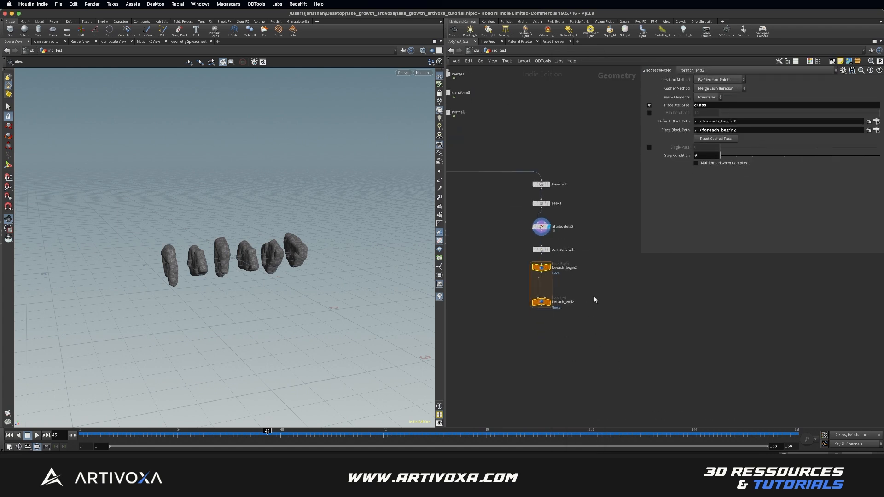
left_click_drag(541, 302, 542, 322)
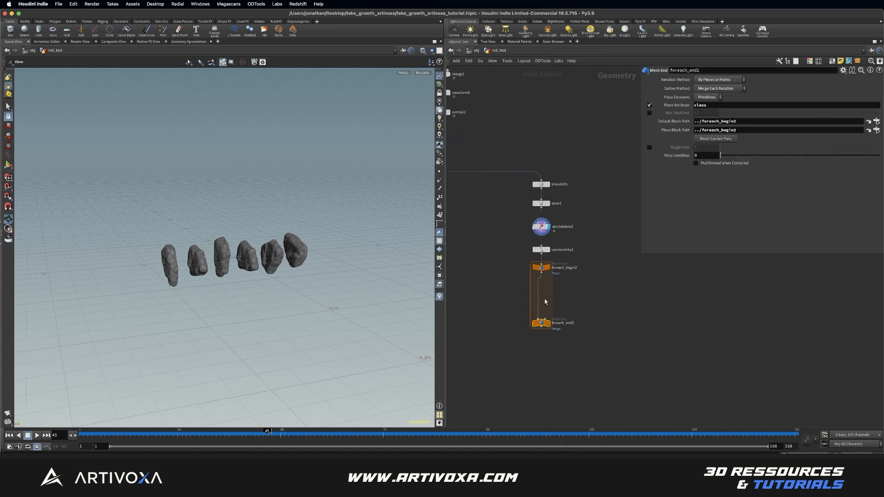
Insert a MOPs Spread Falloff node between foreach_begin2 and foreach_end2
key("Tab")
type("vdbfrompol")
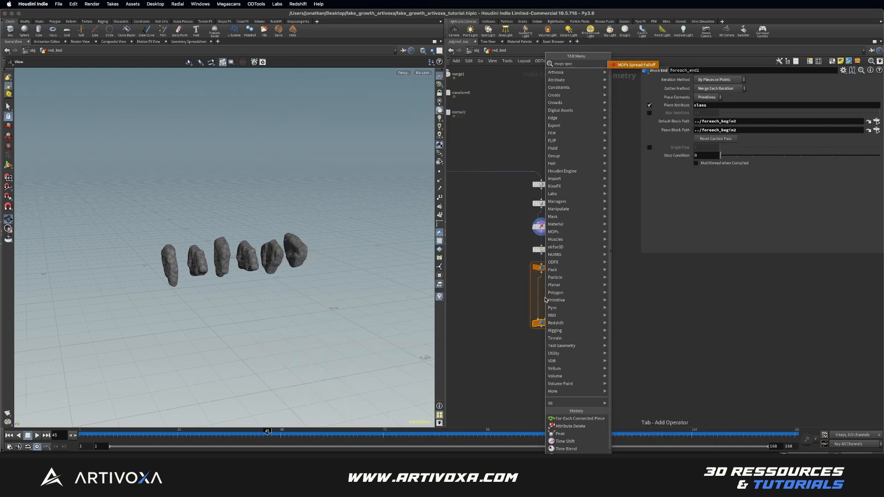
key("Return")
left_click(542, 298)
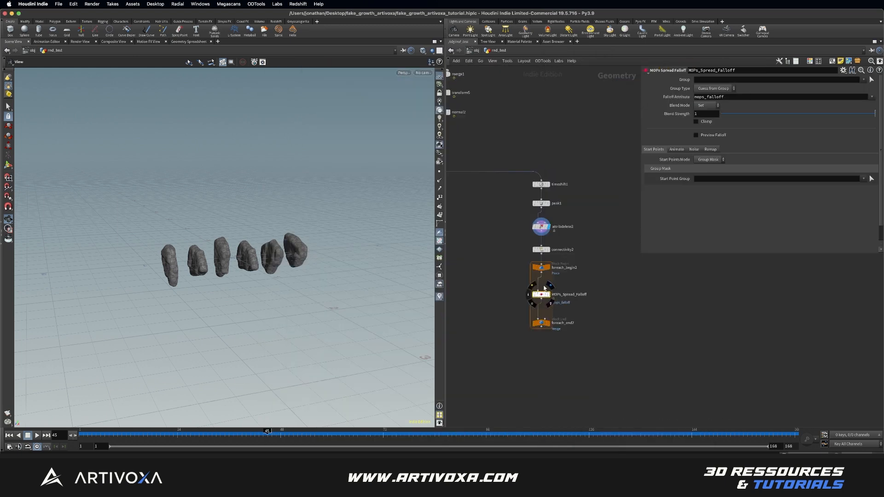
middle_click_drag(579, 284, 553, 283)
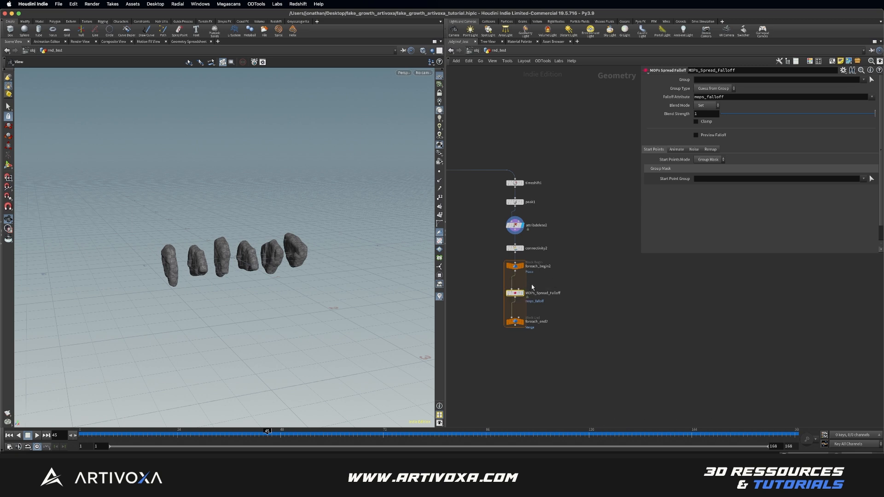
Create a meta import node from foreach_begin2 and rename it yyy
left_click(552, 267)
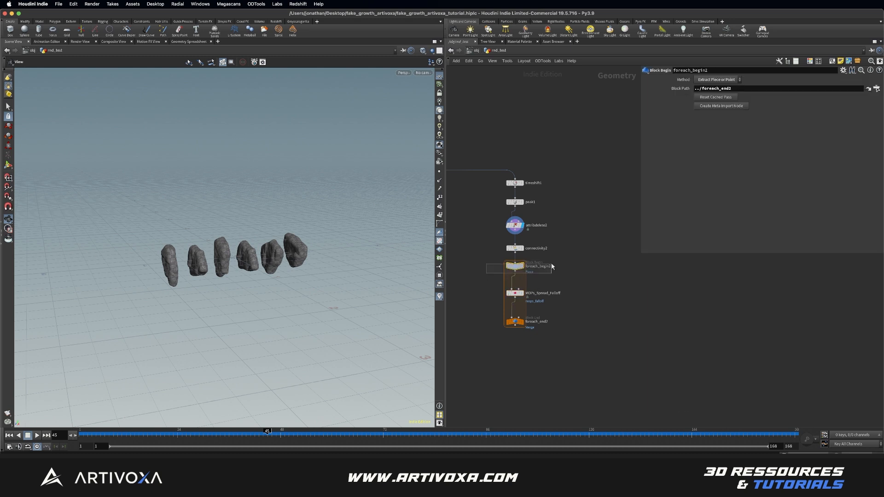
left_click(712, 106)
double_click(595, 267)
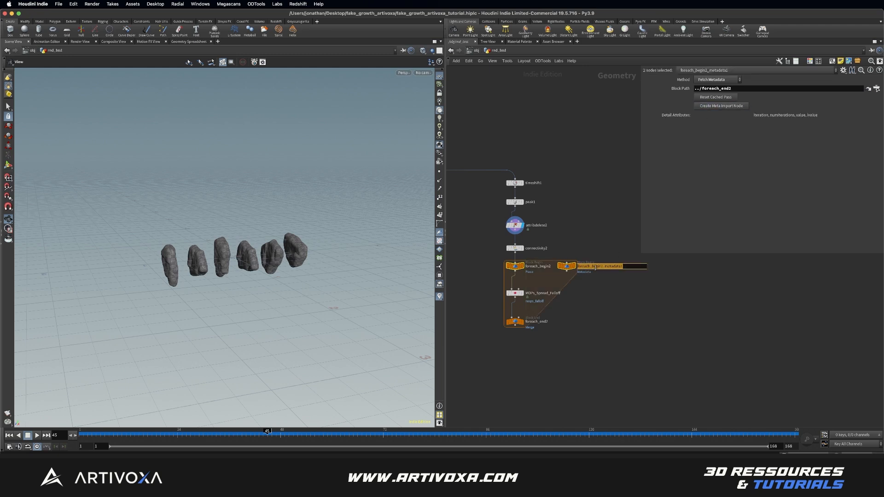
type("yyy")
key("Return")
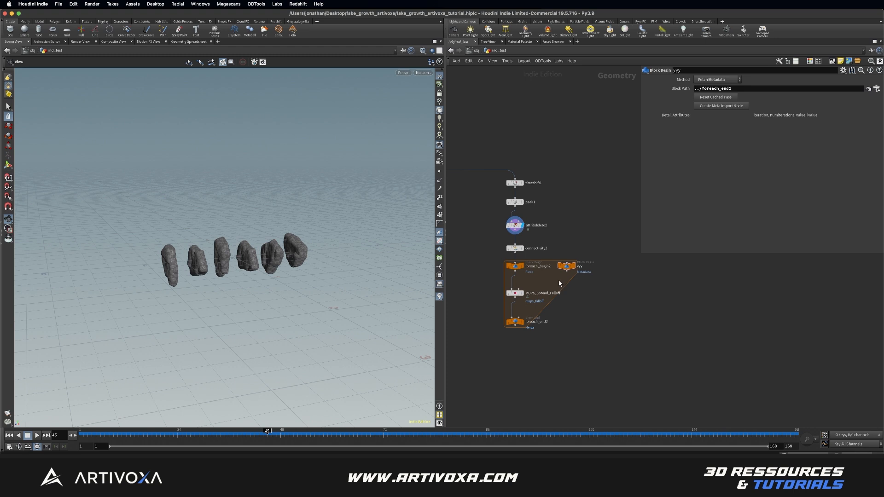
Display the MOPs Spread Falloff node at frame 51 and set its Start Point Group to start_pts
left_click(514, 292)
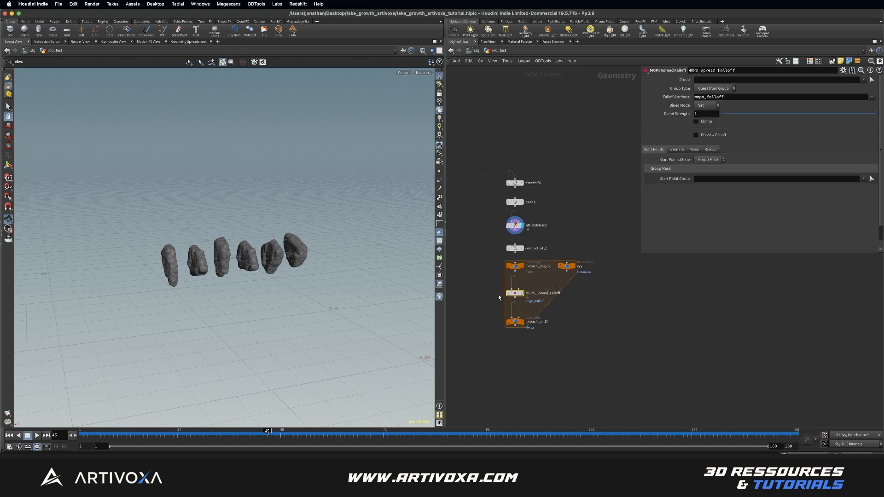
left_click_drag(267, 432, 291, 431)
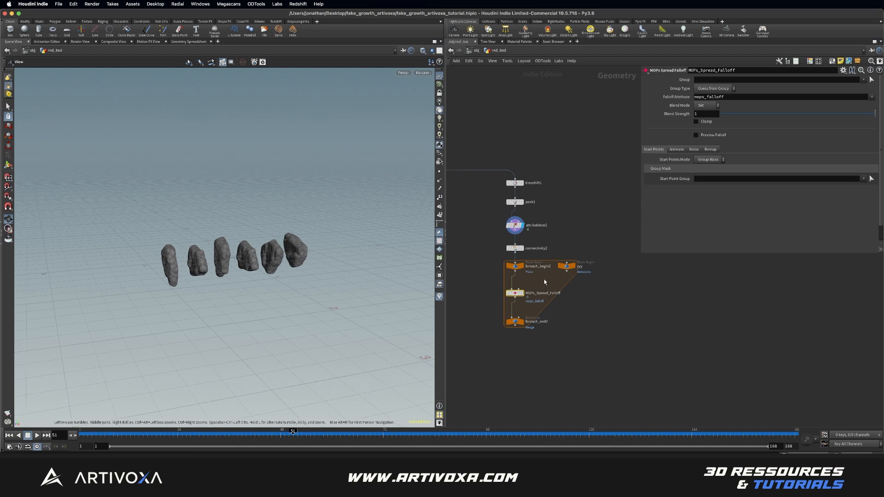
left_click(566, 266)
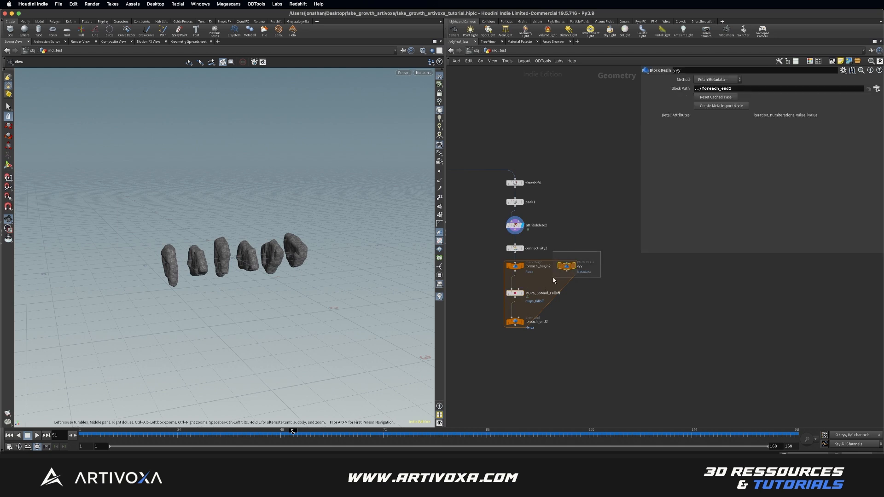
left_click(522, 293)
scroll(522, 297, "down", 2)
middle_click_drag(500, 302, 533, 300)
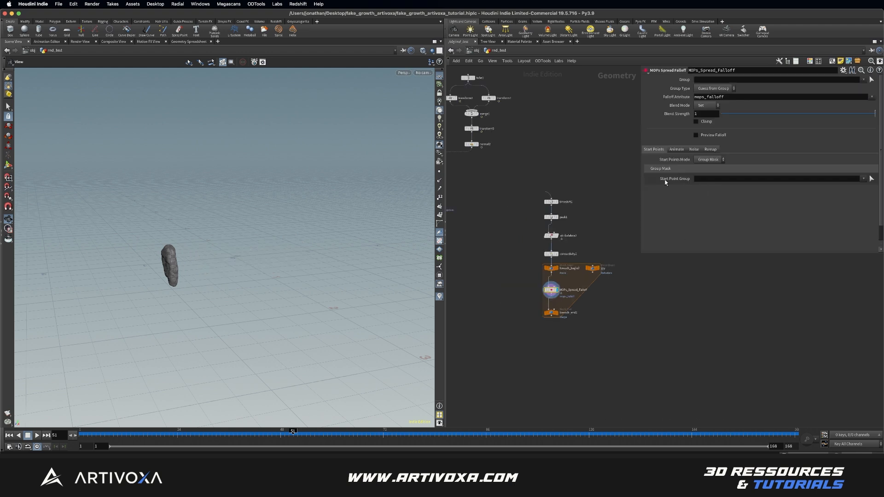
left_click(863, 178)
left_click(868, 188)
Review the start_pts group settings in the first loop's Group by Range node and reselect the MOPs Spread Falloff node
key("h")
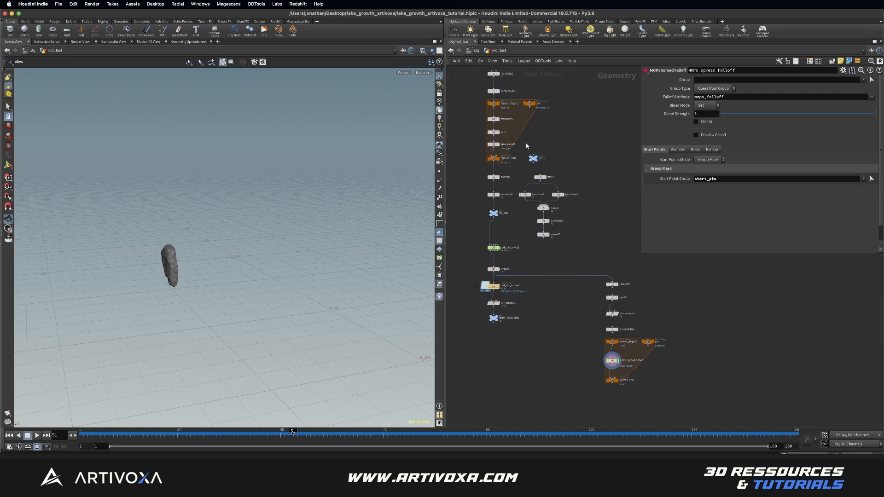
left_click(490, 144)
mouse_move(596, 251)
middle_mouse_down()
mouse_move(539, 155)
mouse_move(591, 244)
middle_mouse_up()
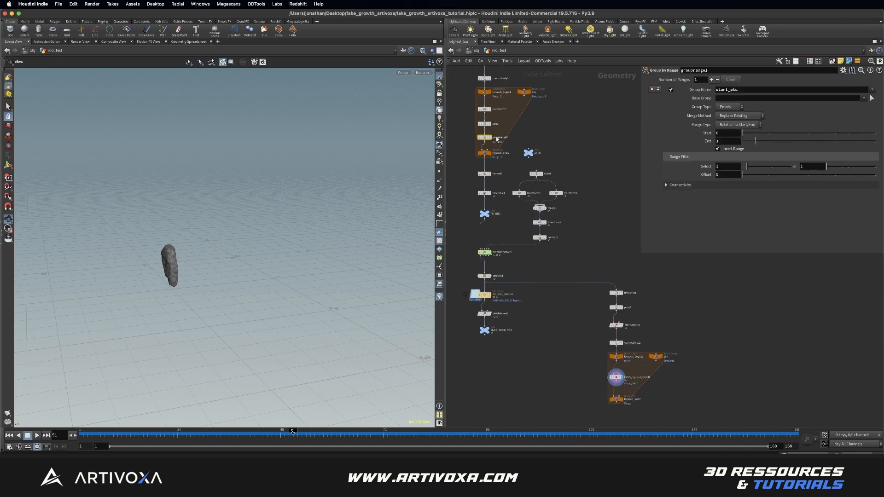
middle_click_drag(653, 308, 601, 222)
left_click(598, 290)
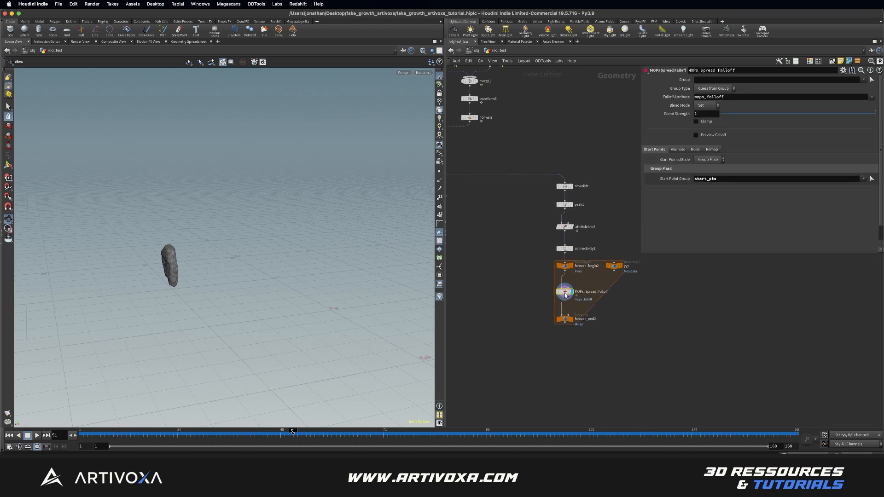
middle_click_drag(591, 288, 568, 285)
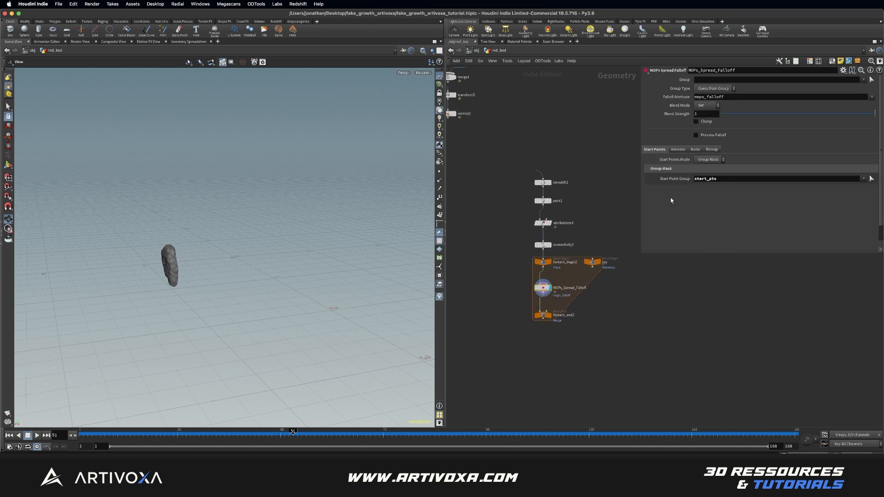
Enable Preview Falloff on the MOPs Spread Falloff node and keyframe its Spread at 0 on frame 60
left_click(696, 135)
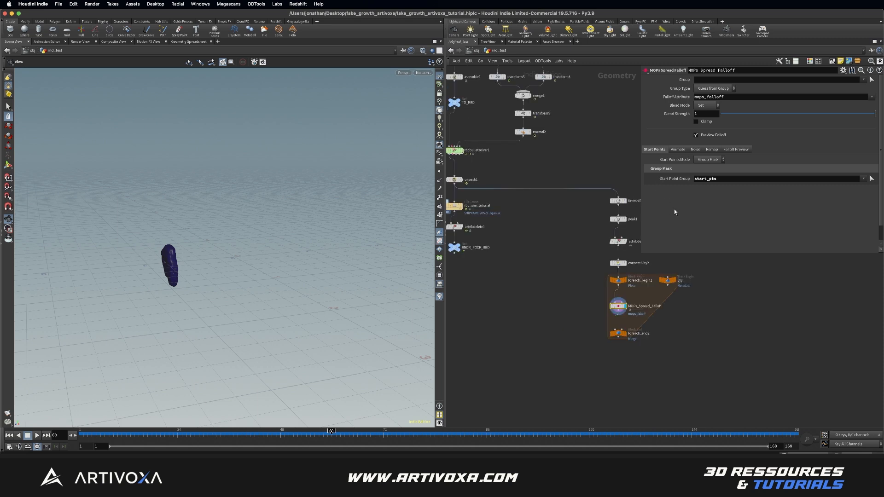
middle_click_drag(592, 276, 521, 277)
middle_click_drag(577, 298, 567, 299)
left_click(322, 433)
mouse_move(319, 434)
left_mouse_down()
mouse_move(339, 435)
mouse_move(331, 435)
left_mouse_up()
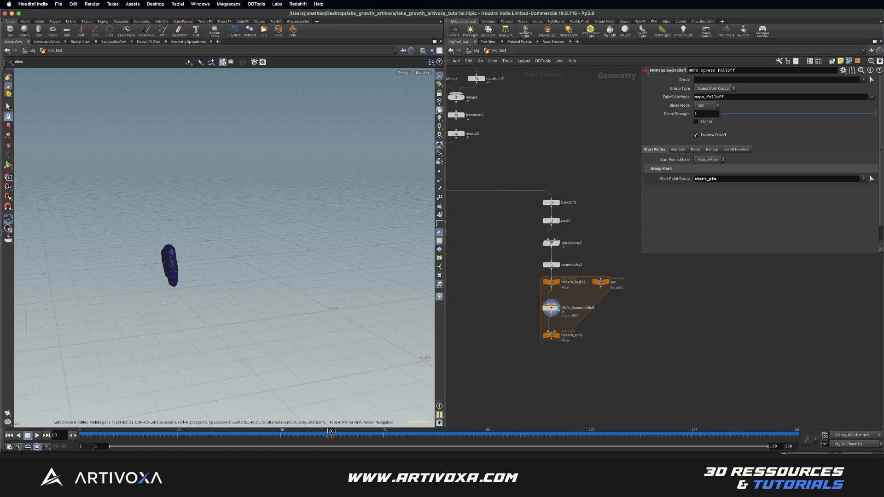
left_click(677, 150)
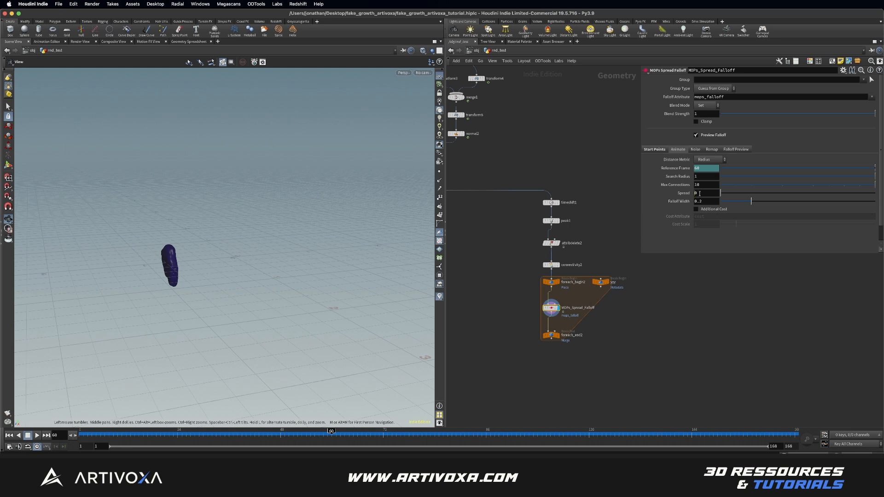
left_click(700, 193, "alt")
Keyframe the MOPs Spread Falloff's Spread at 1.3 on frame 160
left_click_drag(371, 432, 759, 439)
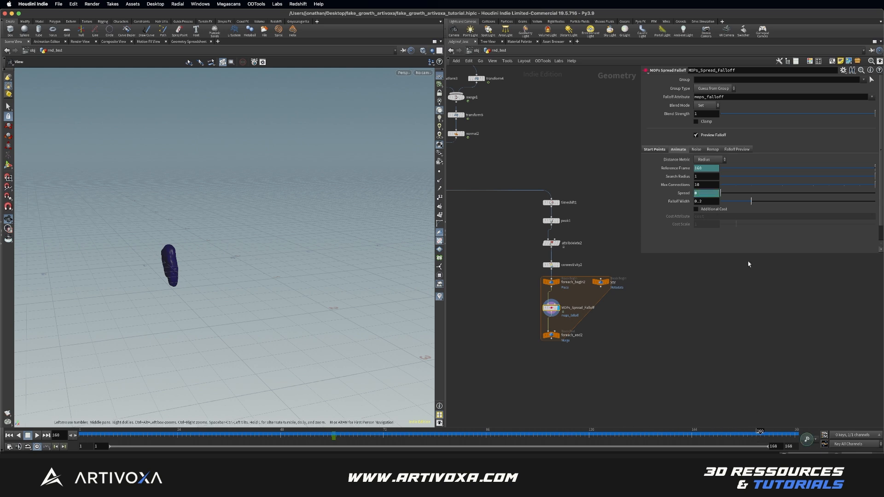
left_click_drag(723, 195, 769, 193)
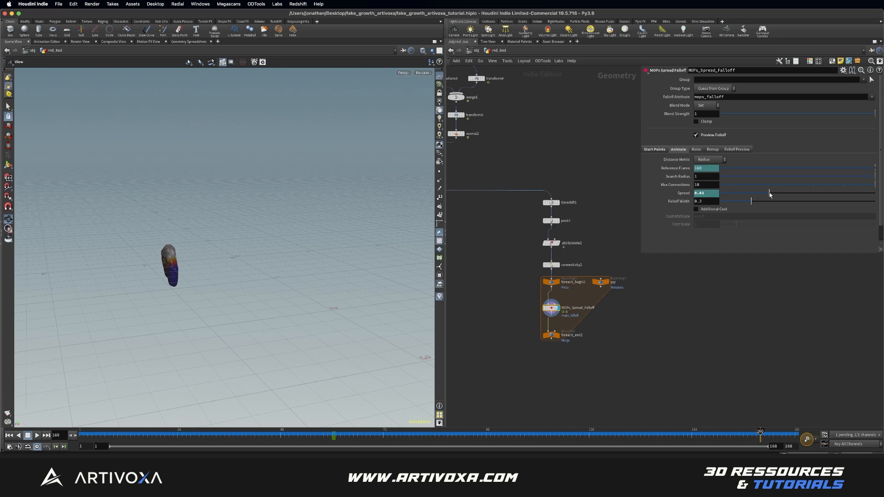
left_click_drag(169, 270, 215, 259)
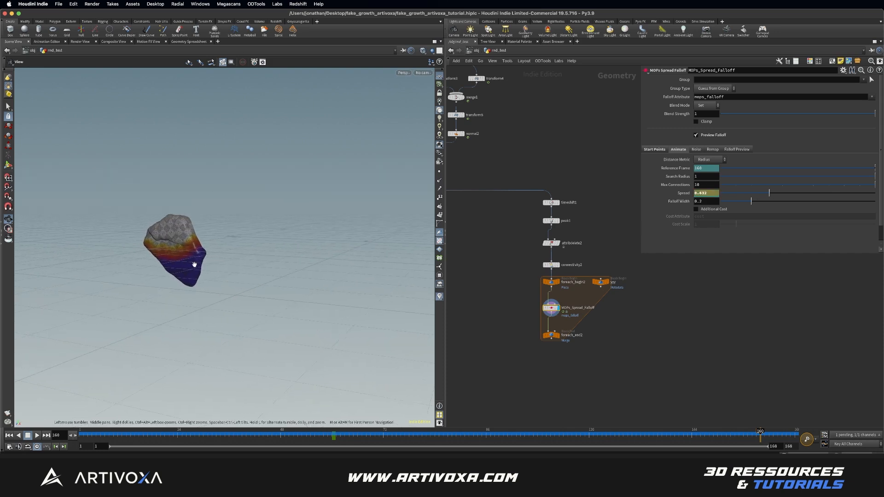
left_click_drag(768, 195, 816, 196)
double_click(699, 194)
type("1.3")
key("Return")
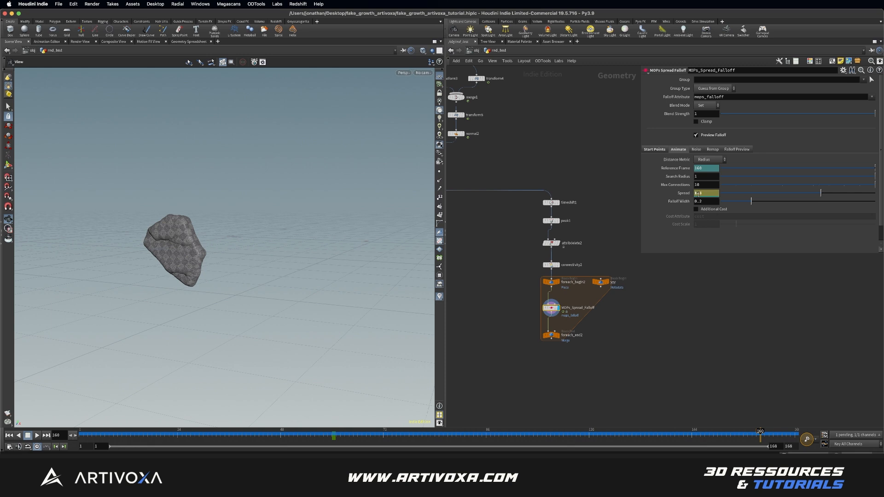
left_click(708, 194, "alt")
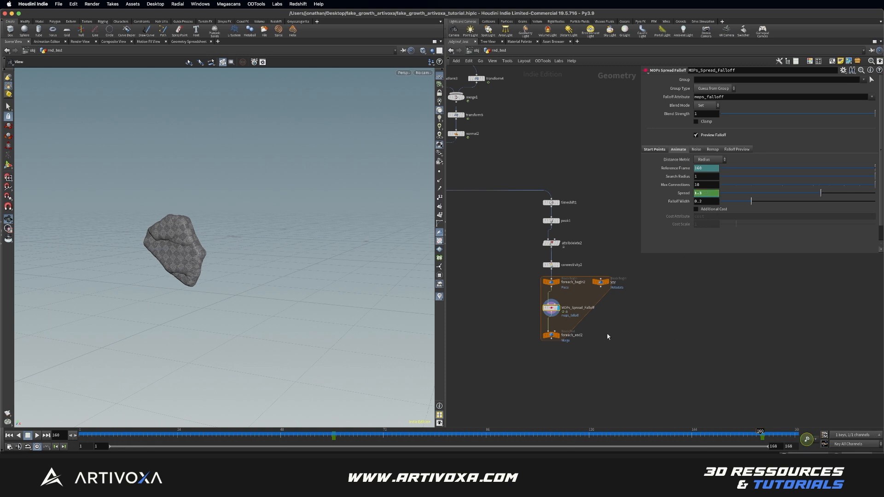
Display foreach_end2 and move to frame 108 to check the falloff on all rocks
left_click(557, 335)
left_click_drag(367, 434, 537, 433)
mouse_move(231, 242)
left_mouse_down()
mouse_move(264, 229)
mouse_move(200, 223)
mouse_move(237, 239)
mouse_move(276, 227)
mouse_move(224, 237)
mouse_move(282, 229)
mouse_move(238, 234)
left_mouse_up()
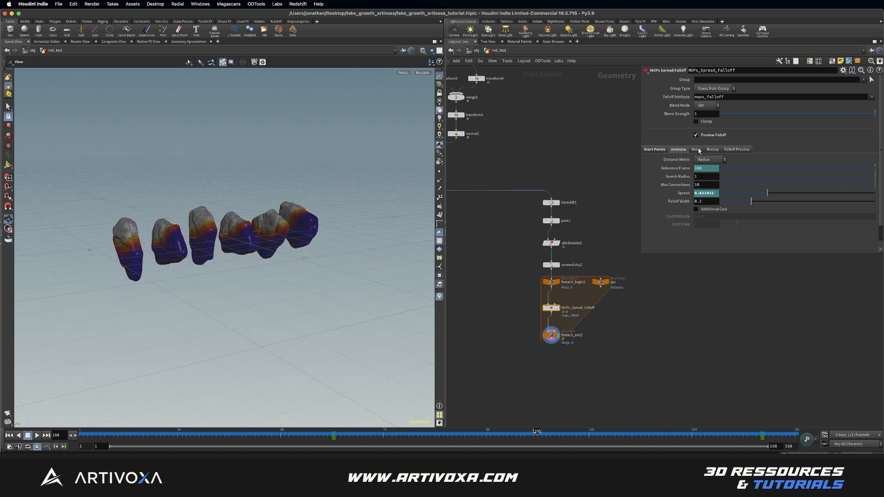
Apply noise to the MOPs Spread Falloff with amplitude 1.5 and frequency 3 on all components
left_click(697, 149)
left_click(696, 159)
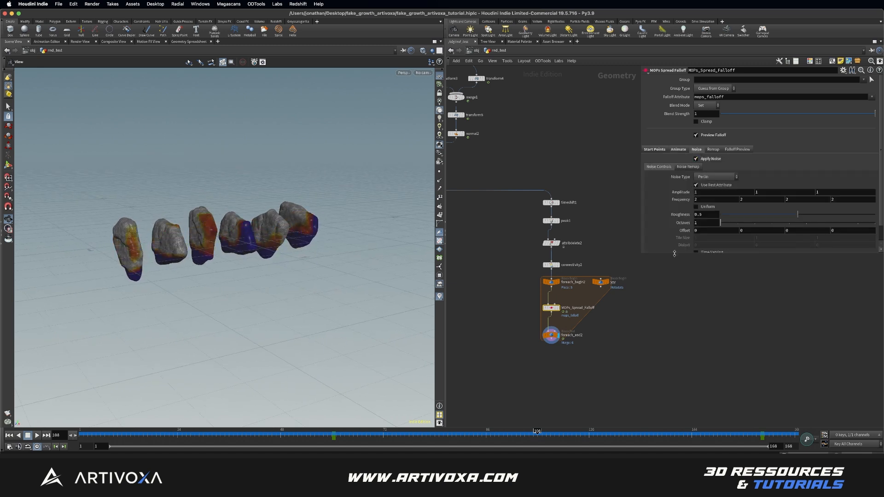
middle_click_drag(682, 196, 754, 198)
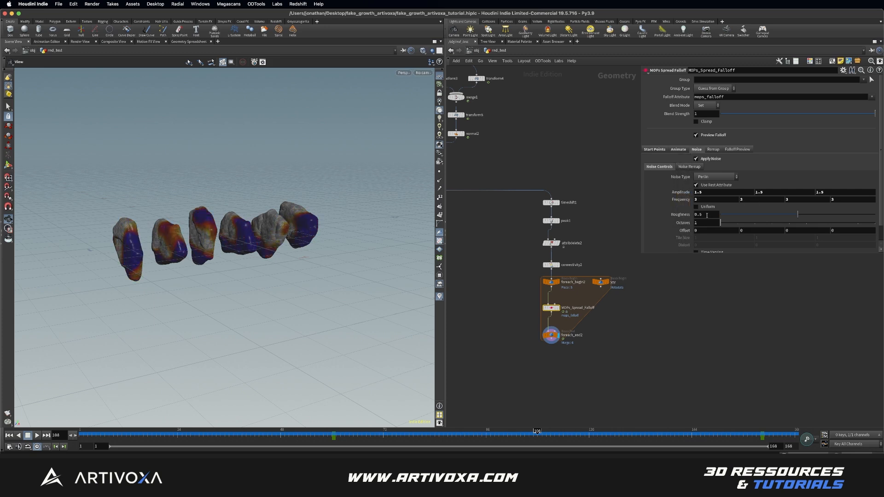
Enlarge the parameter area and set the first noise Offset component to rand(detail('../yyy/','iteration',0))
left_click_drag(662, 253, 663, 306)
left_click_drag(640, 236, 623, 235)
middle_click_drag(621, 235, 601, 231)
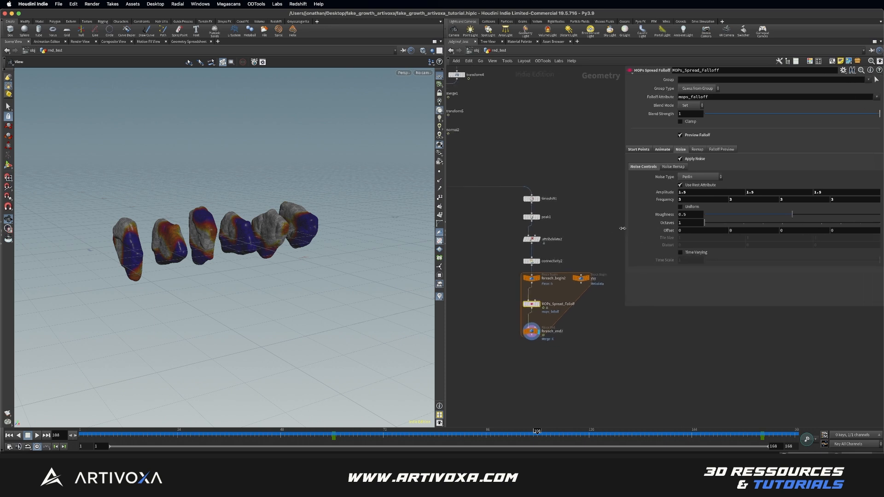
left_click_drag(622, 228, 604, 229)
left_click(674, 231)
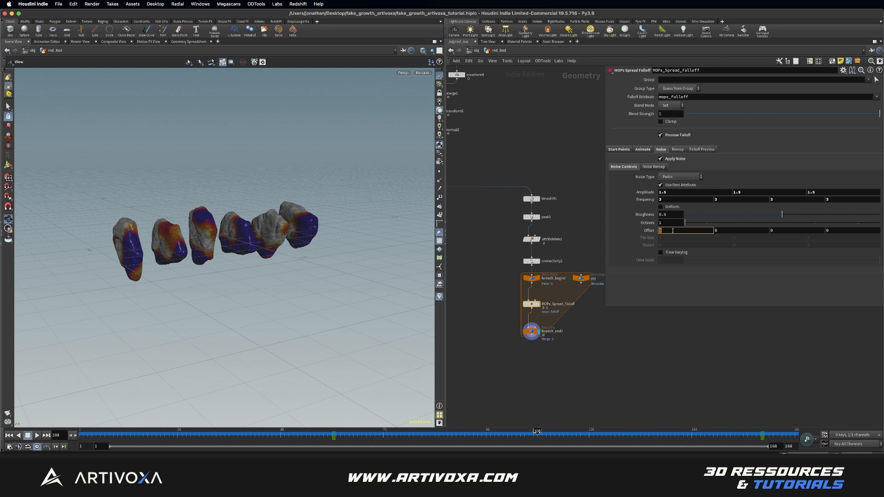
type("rand(")
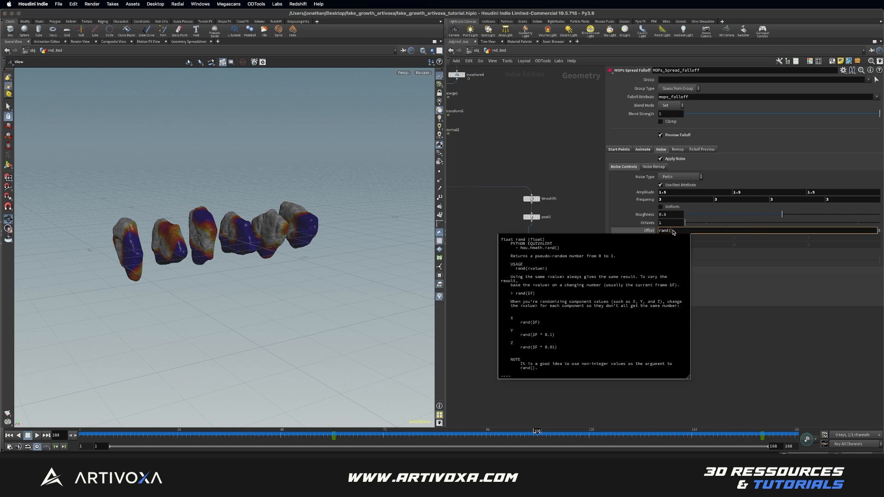
type("detilail(")
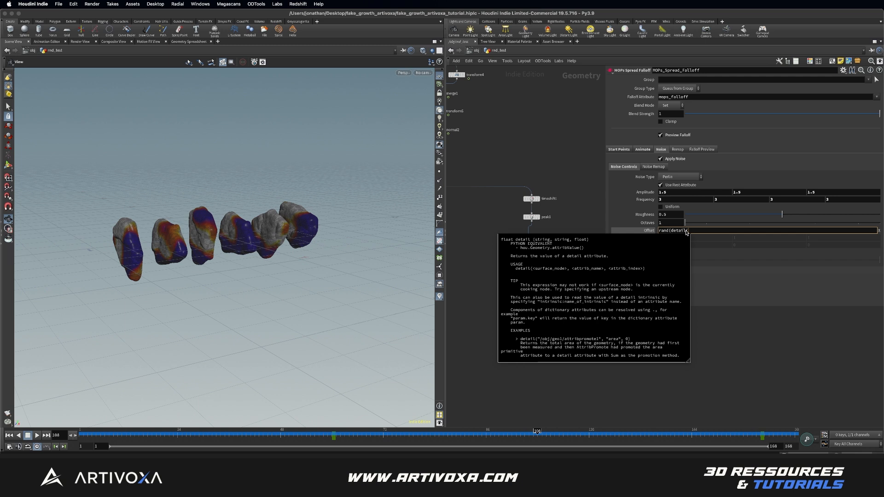
type("'../")
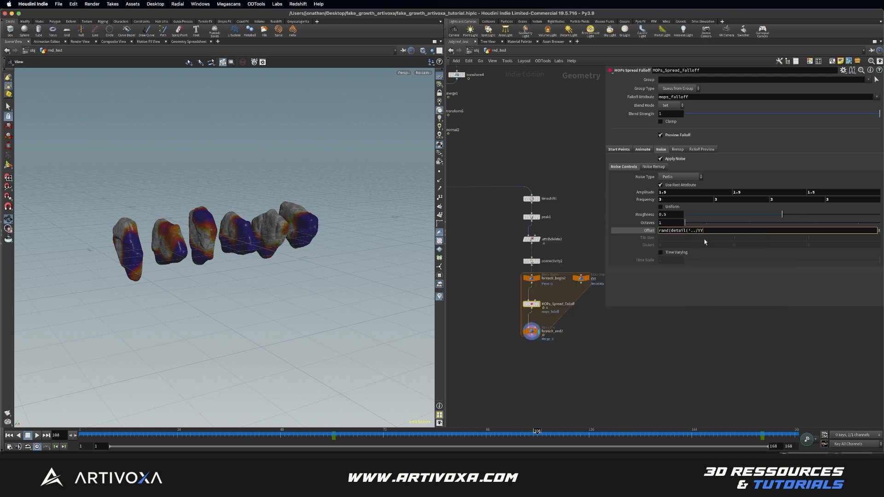
type("yyy/',")
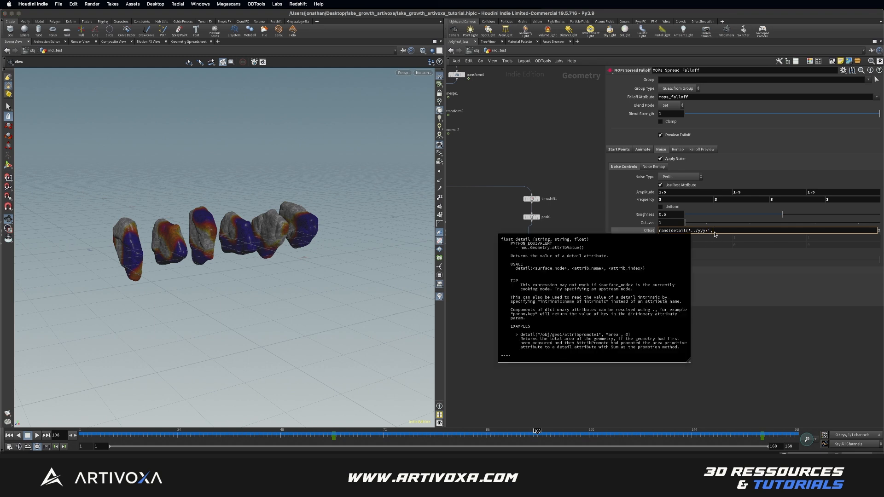
type("'ite")
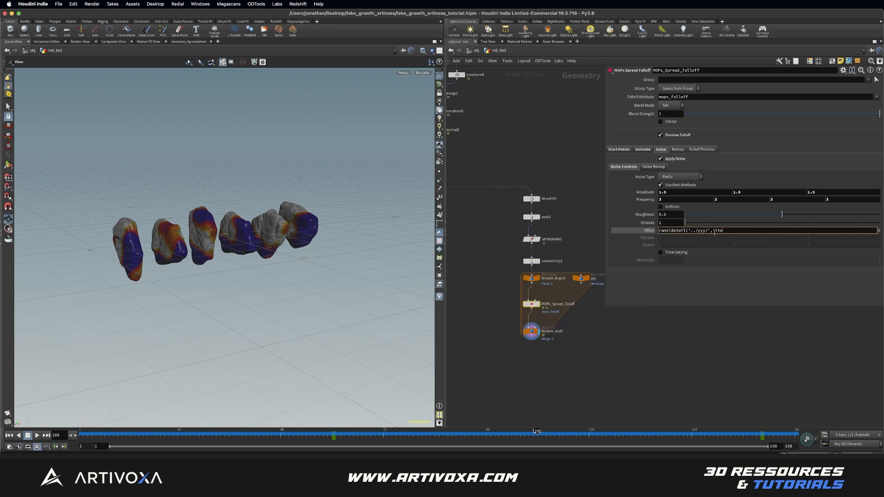
type("ratrion'")
key("BackSpace")
key("BackSpace")
key("BackSpace")
key("BackSpace")
key("BackSpace")
key("BackSpace")
key("Return")
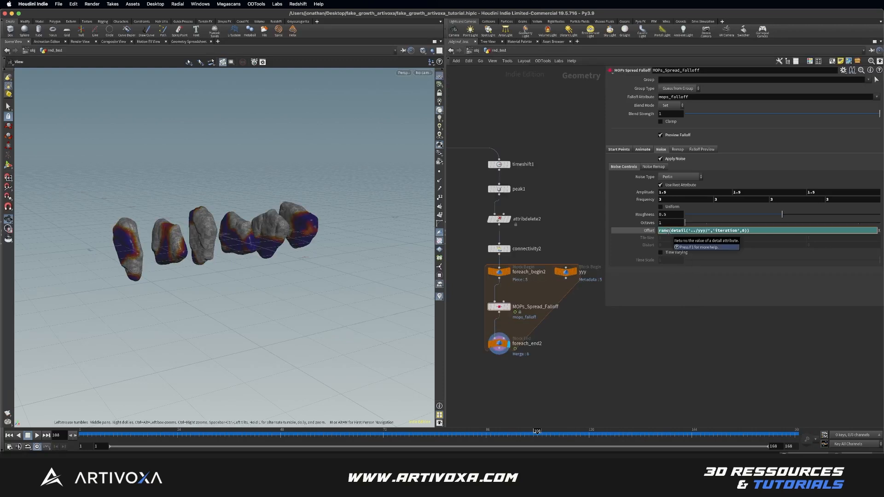
Copy the rand(detail()) expression into the second and third noise Offset components and inspect the rocks' falloff
left_click_drag(753, 230, 655, 232)
key("super+c")
left_click(640, 227)
left_click_drag(730, 230, 711, 231)
key("super+v")
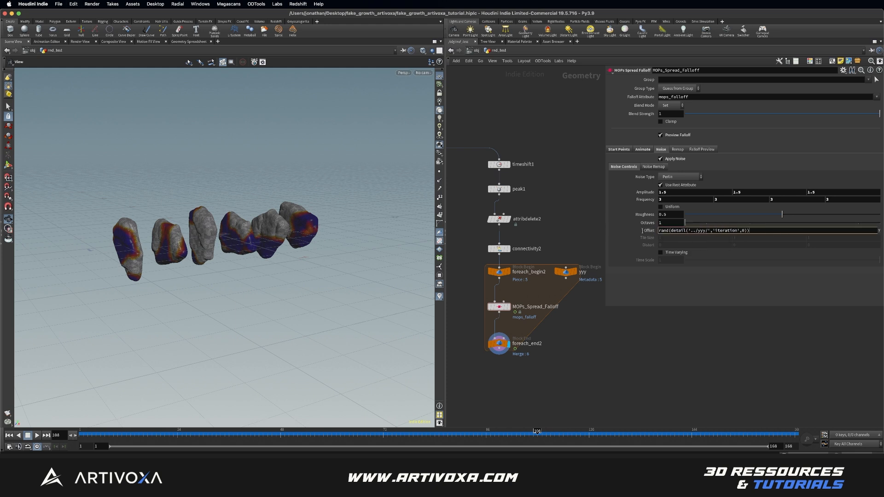
key("Return")
left_click_drag(785, 230, 771, 230)
key("super+v")
key("Return")
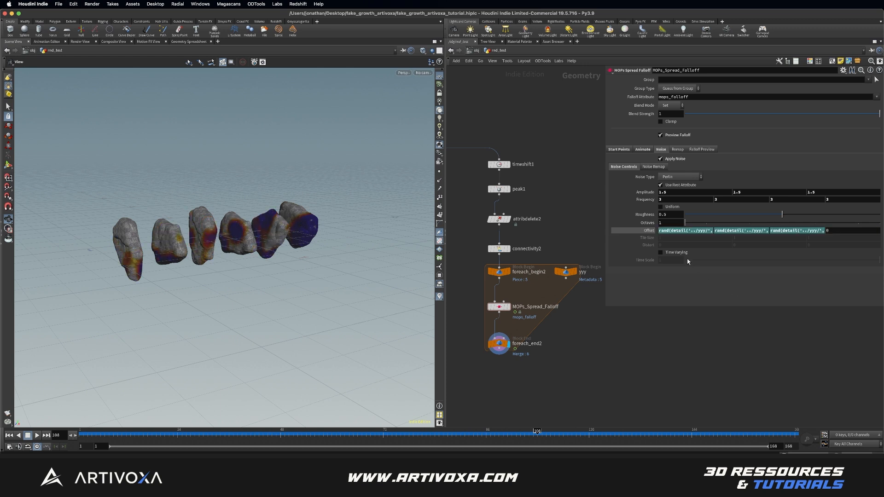
left_click(651, 231)
left_click_drag(281, 292, 209, 238)
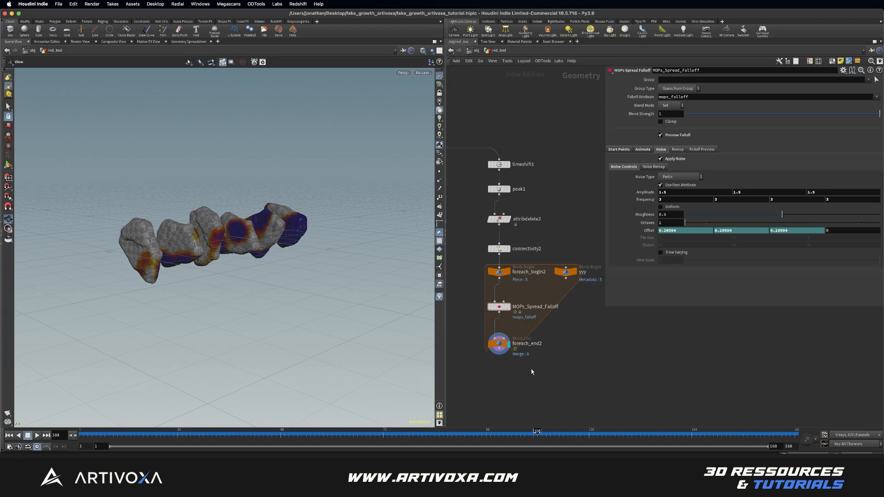
Add an Assemble node below foreach_end2 and connect it to the loop's output
middle_click_drag(507, 379, 516, 341)
scroll(516, 341, "down", 1)
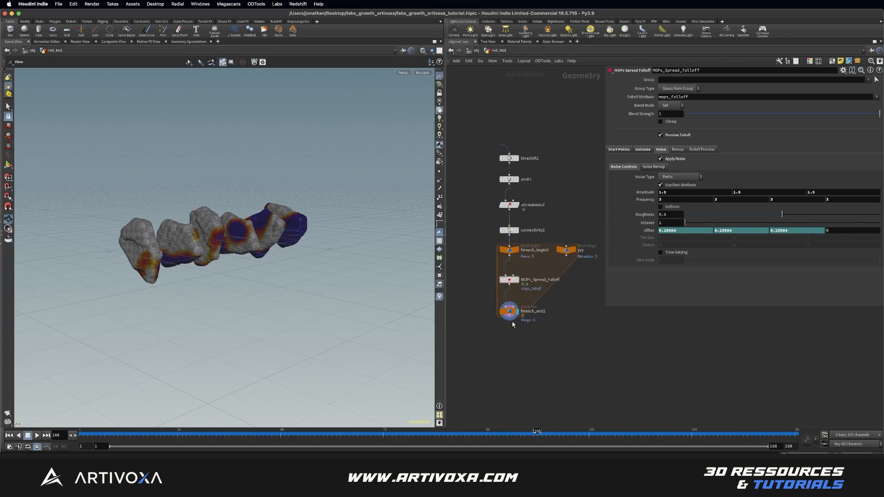
key("Tab")
type("ass")
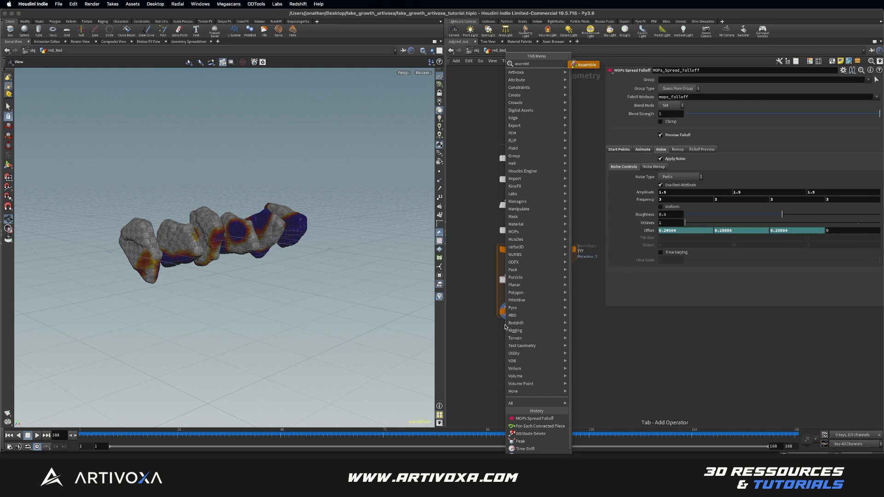
key("Return")
left_click(506, 337)
left_click_drag(506, 336, 509, 341)
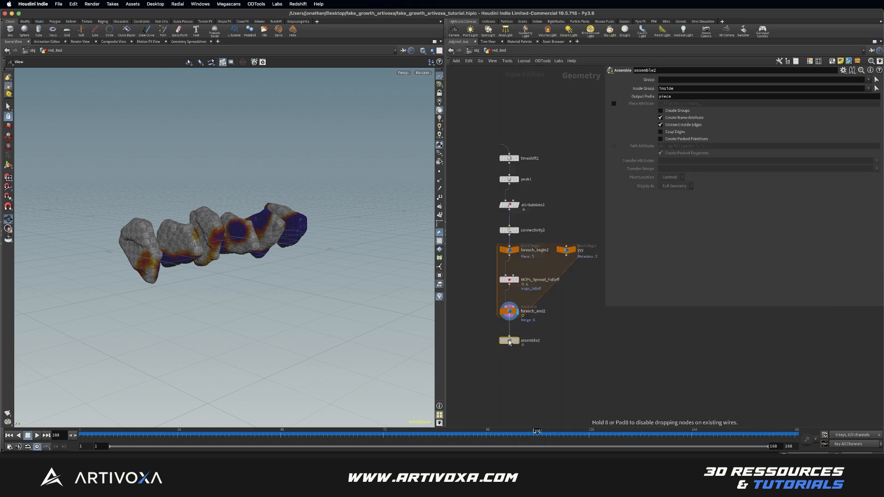
Display the new Assemble node and enable Create Packed Primitives on it
middle_click_drag(551, 330, 552, 299)
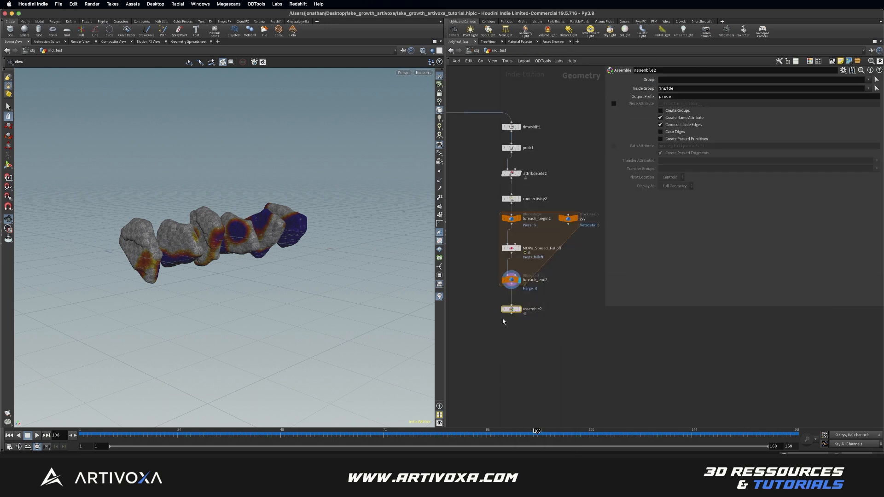
left_click(518, 309)
left_click(661, 139)
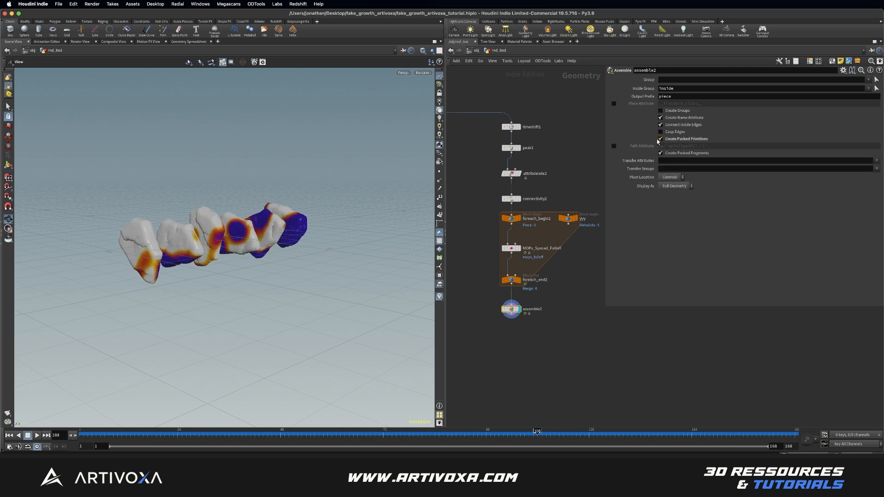
Set the Assemble node to transfer the attributes mops_falloff, class, name and uv, and the group start_pts
left_click(876, 161)
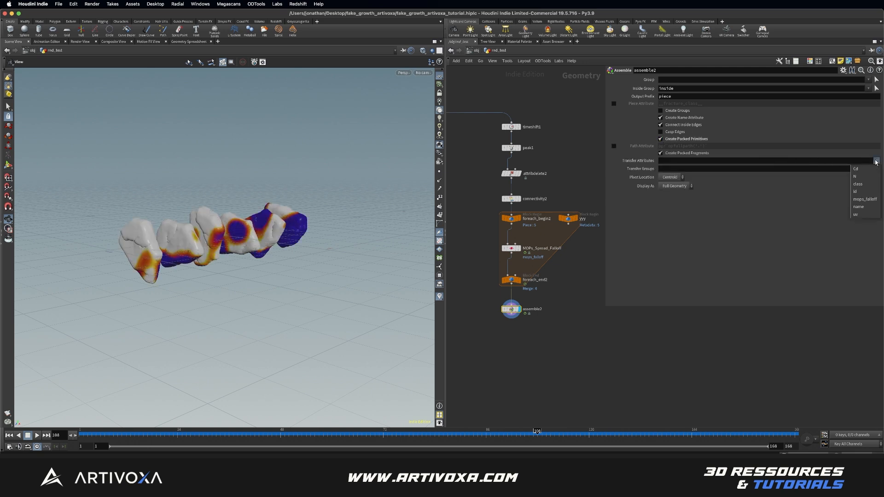
left_click(865, 199)
left_click(876, 162)
left_click(866, 184)
left_click(878, 161)
left_click(866, 207)
left_click(876, 161)
left_click(865, 215)
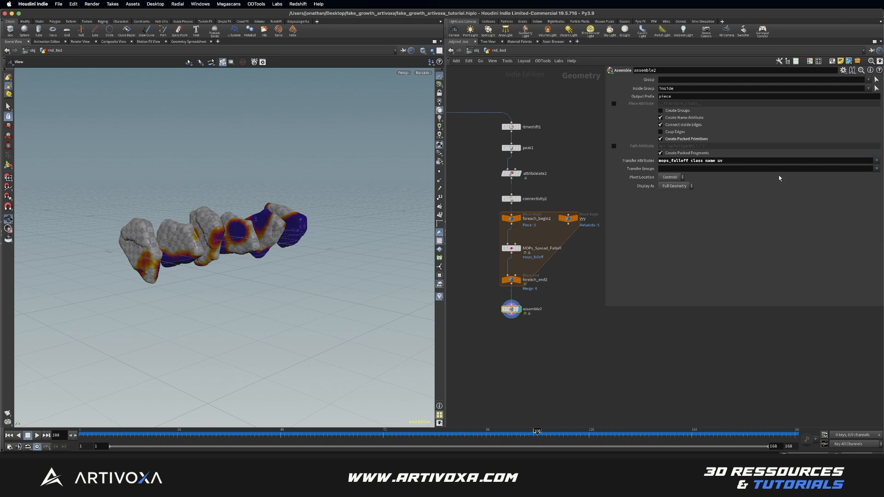
left_click(876, 170)
left_click(868, 178)
Add a Transform Pieces node below and beside the assemble2 node
scroll(548, 354, "down", 4)
mouse_move(552, 334)
middle_mouse_down()
mouse_move(572, 332)
mouse_move(538, 334)
middle_mouse_up()
scroll(555, 339, "down", 1)
key("Tab")
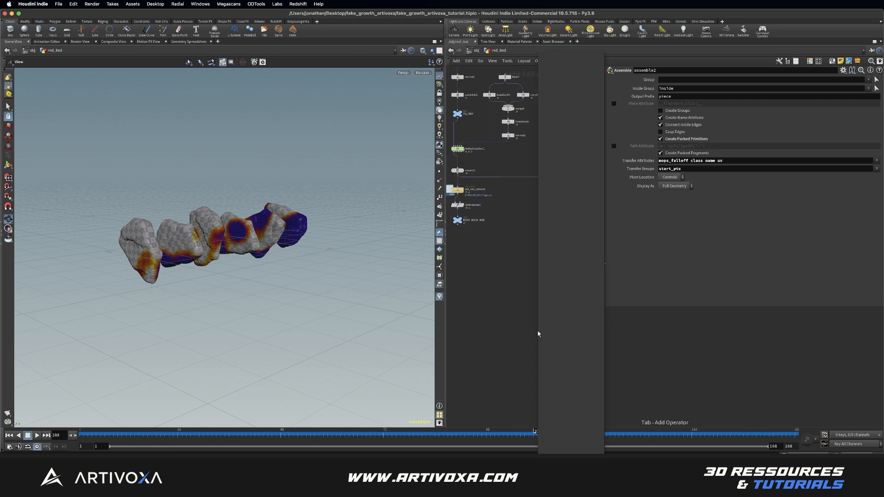
type("transfo")
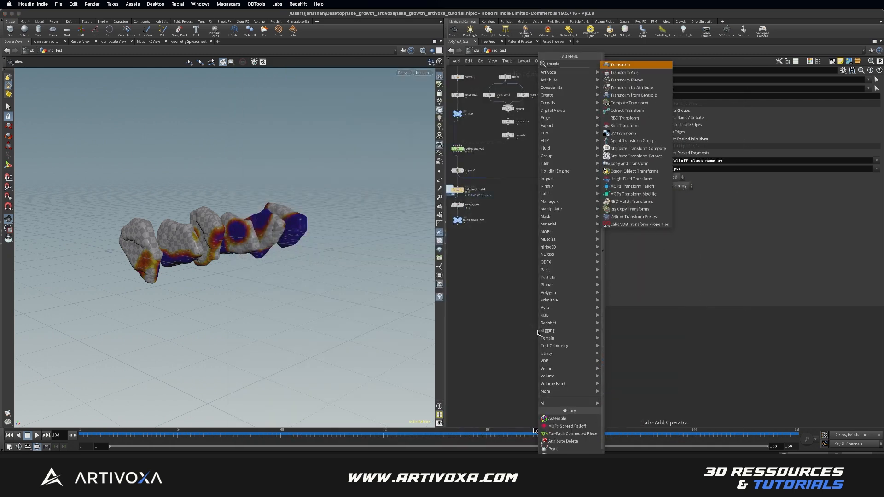
key("Return")
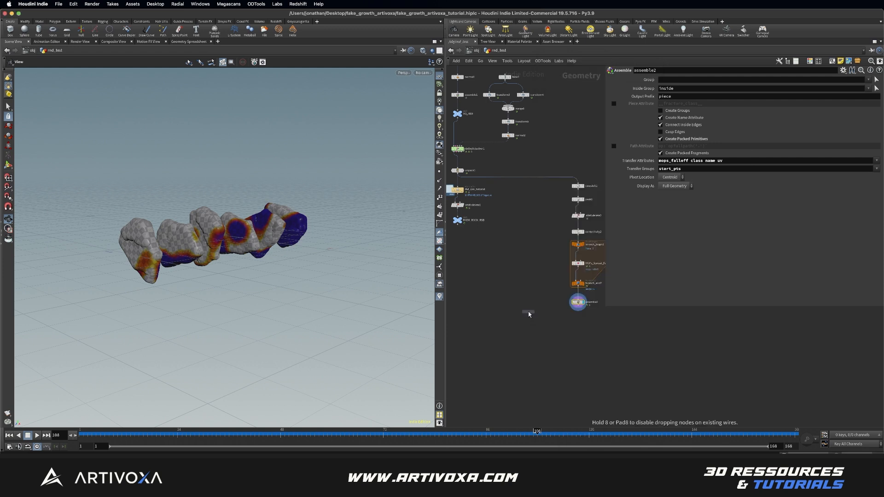
left_click(529, 313)
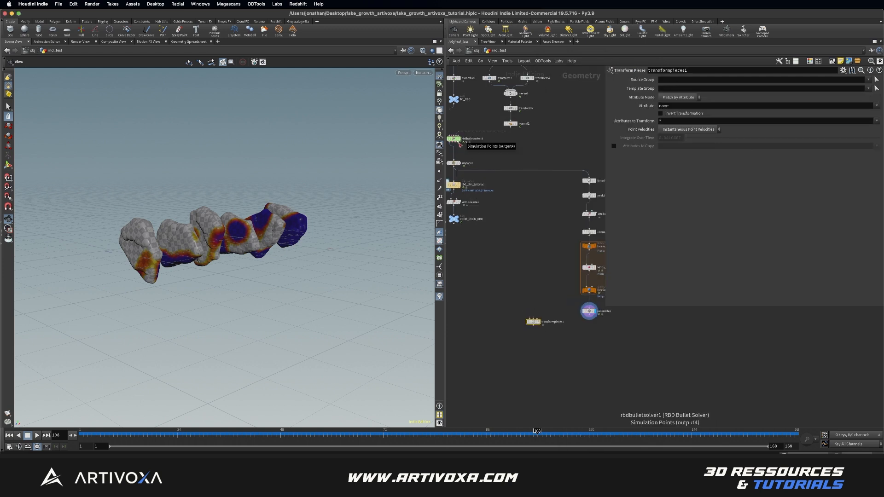
Connect assemble2 to transformpieces1's first input and the bullet solver's Simulation Points to its second, then display it and check the motion
left_click_drag(459, 145, 547, 341)
scroll(592, 325, "up", 3)
middle_click_drag(591, 324, 579, 315)
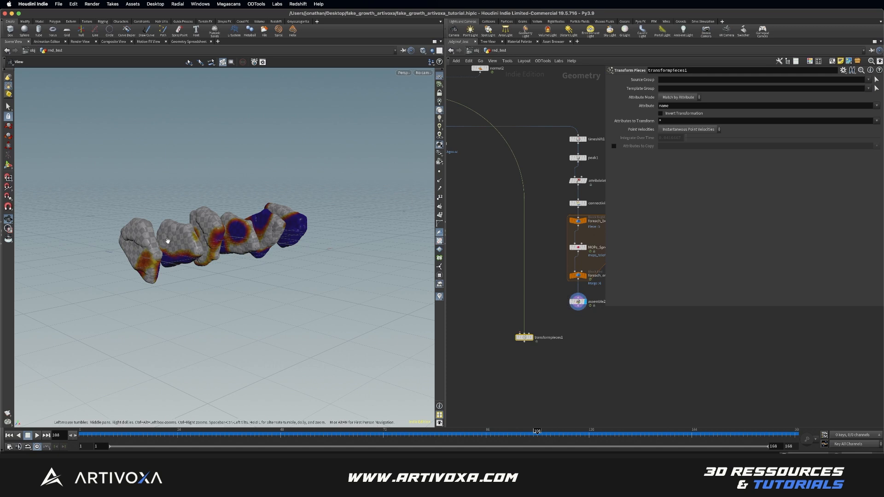
left_click(578, 310)
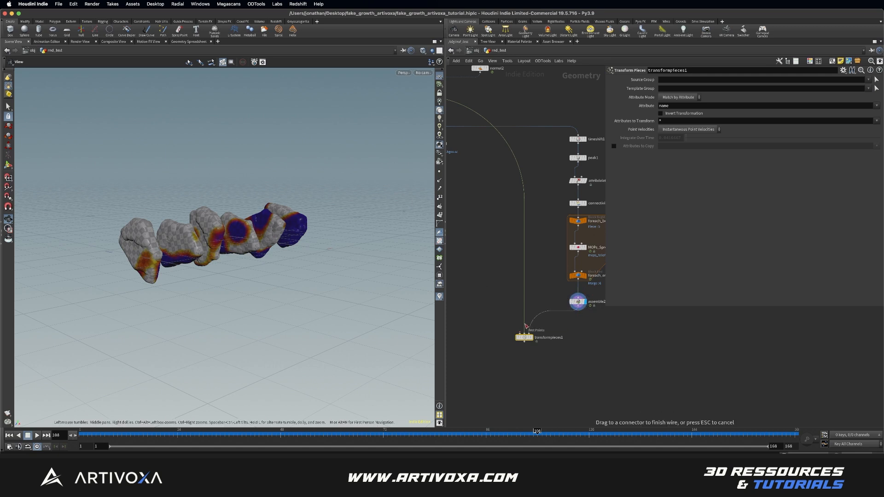
left_click(519, 335)
left_click_drag(524, 338, 510, 322)
left_click(517, 322)
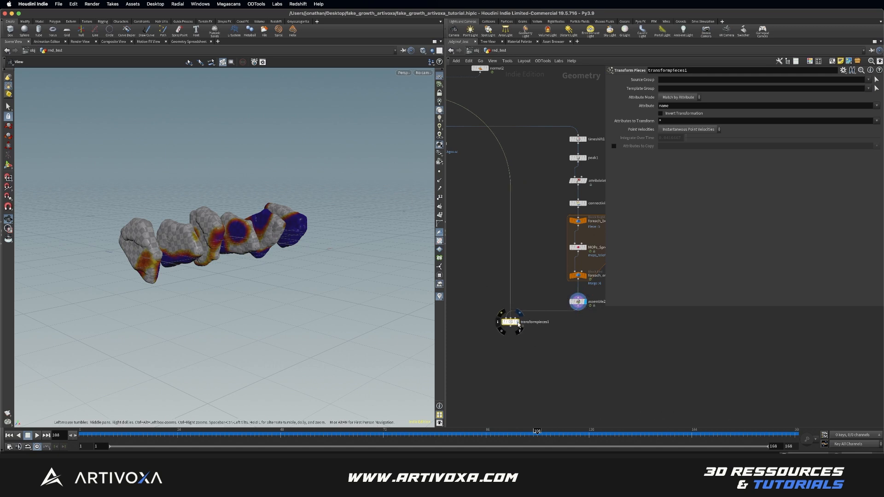
mouse_move(319, 433)
left_mouse_down()
mouse_move(270, 433)
mouse_move(432, 429)
mouse_move(258, 434)
mouse_move(473, 425)
mouse_move(451, 425)
left_mouse_up()
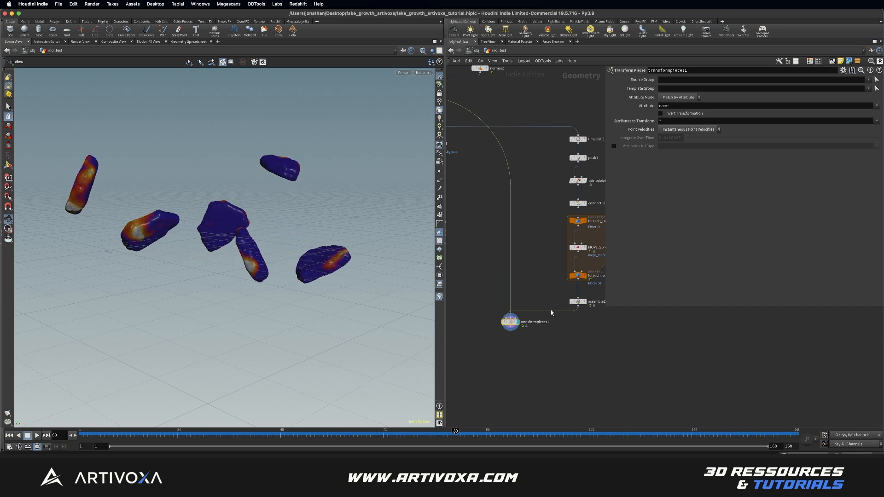
Add an Unpack node below transformpieces1, connected to its output, and display it
key("Tab")
type("unpa")
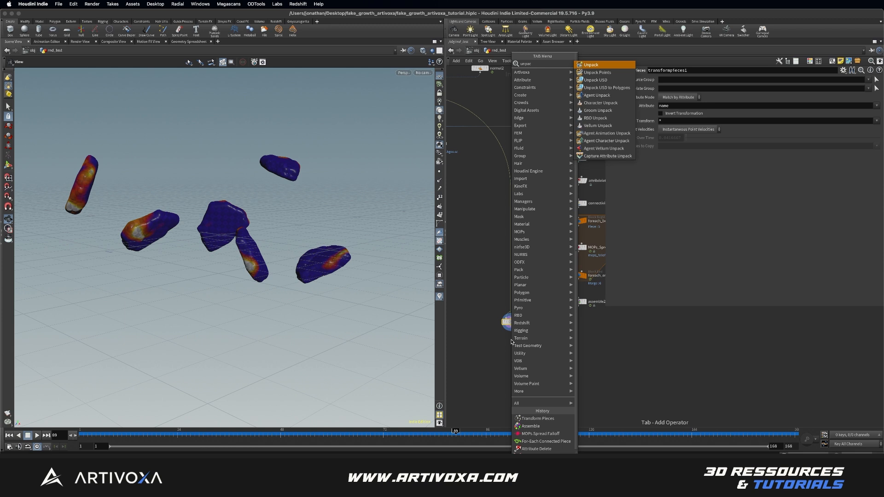
key("Return")
left_click(511, 343)
left_click(519, 346)
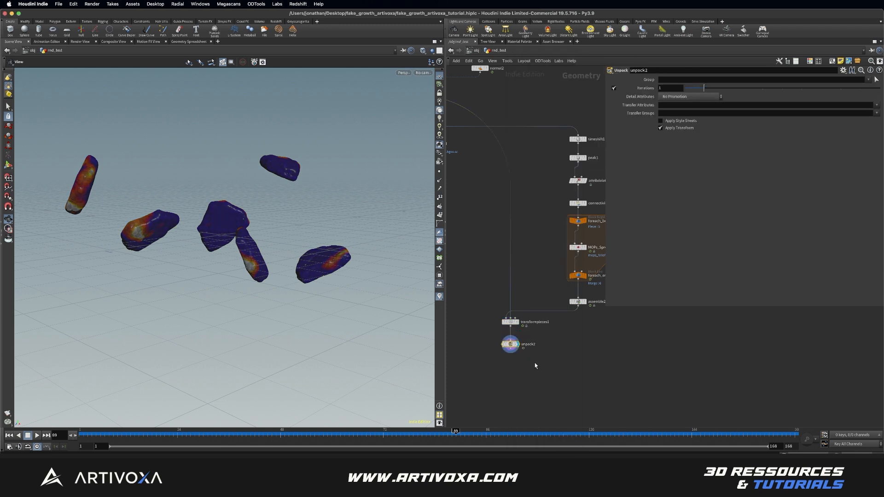
Add an Attribute Promote node connected to the new Unpack node's output and display it
middle_click_drag(534, 363, 524, 342)
key("Tab")
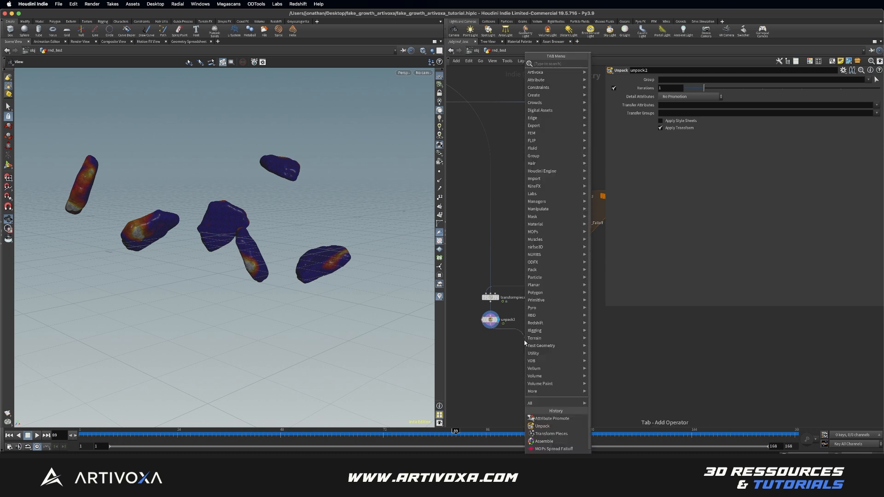
type("att prom")
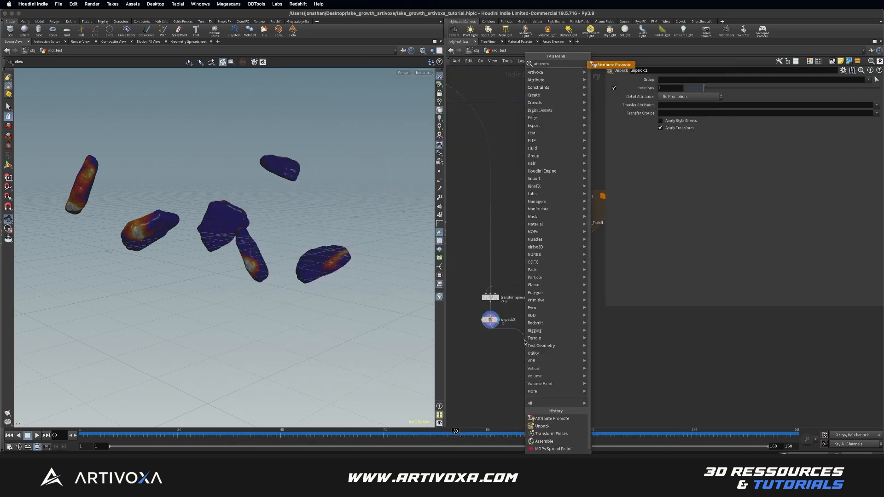
key("Return")
left_click(524, 342)
left_click_drag(524, 342, 557, 341)
left_click(565, 340)
Promote the mops_falloff attribute from Point to Primitive class
left_click(671, 96)
left_click(671, 106)
left_click(878, 79)
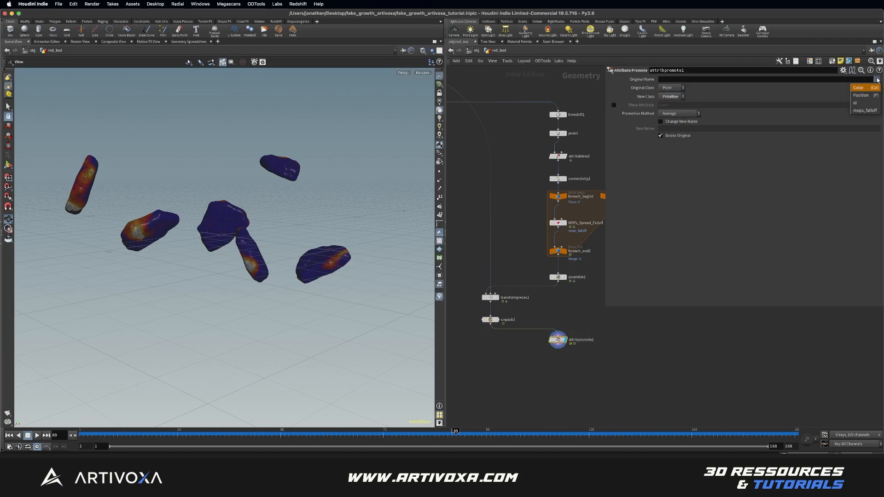
left_click(865, 111)
Add a Blast node below attribpromote1, connect it and display it
scroll(552, 262, "down", 2)
scroll(553, 262, "right", 2)
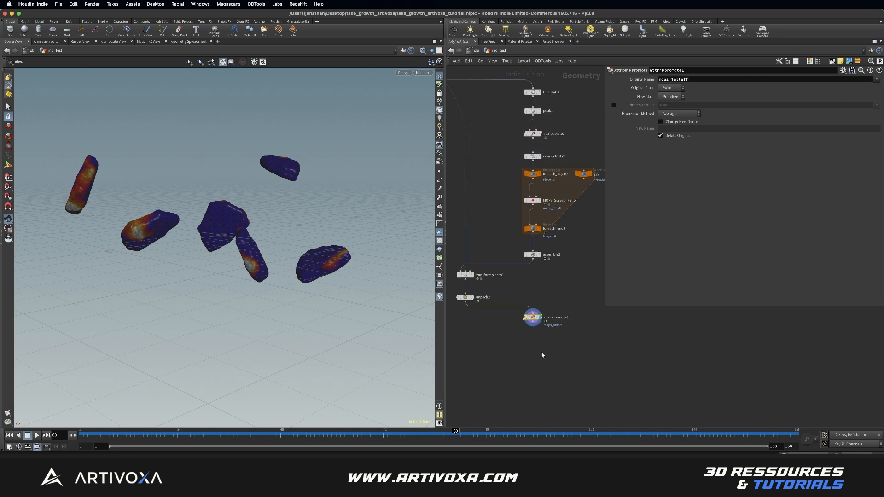
key("Tab")
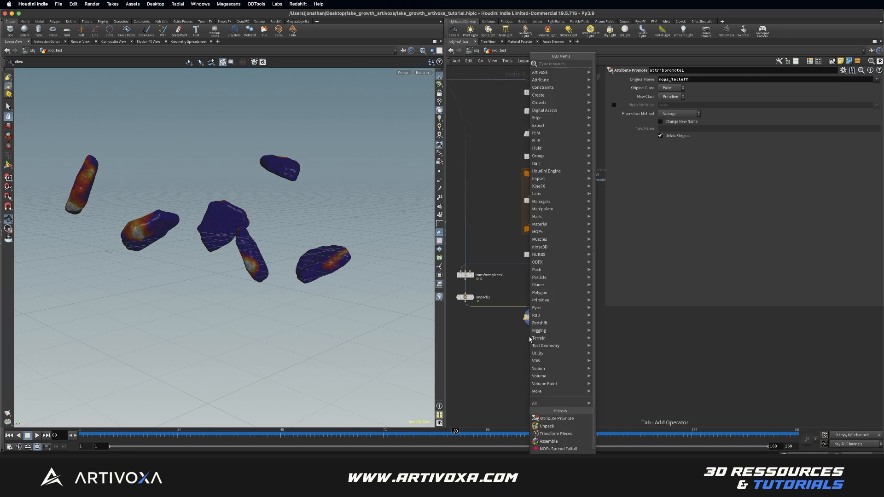
type("blast")
key("Return")
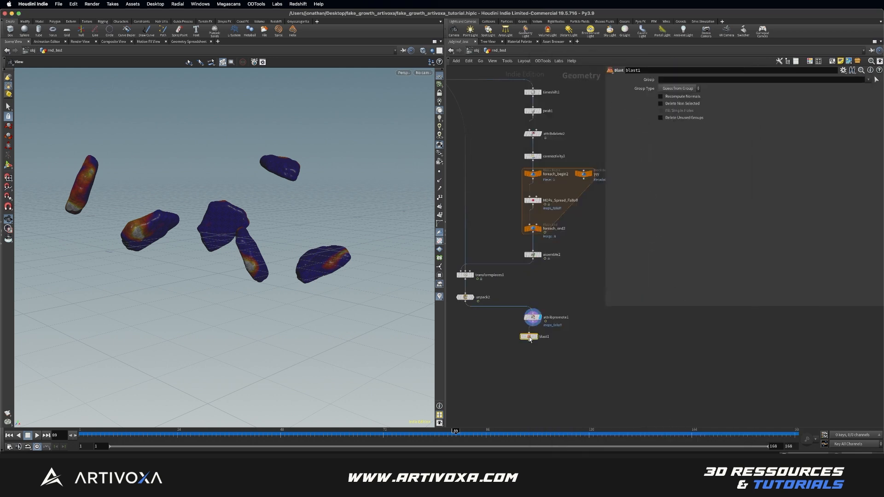
left_click(538, 340)
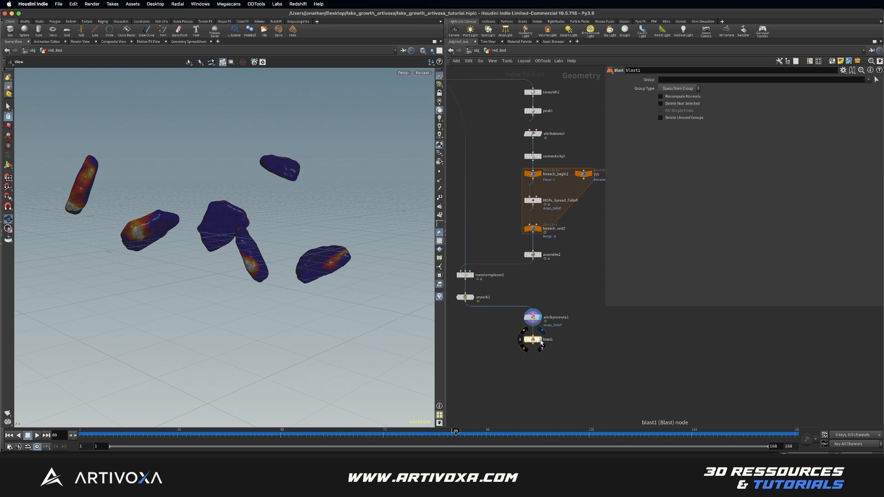
left_click(676, 80)
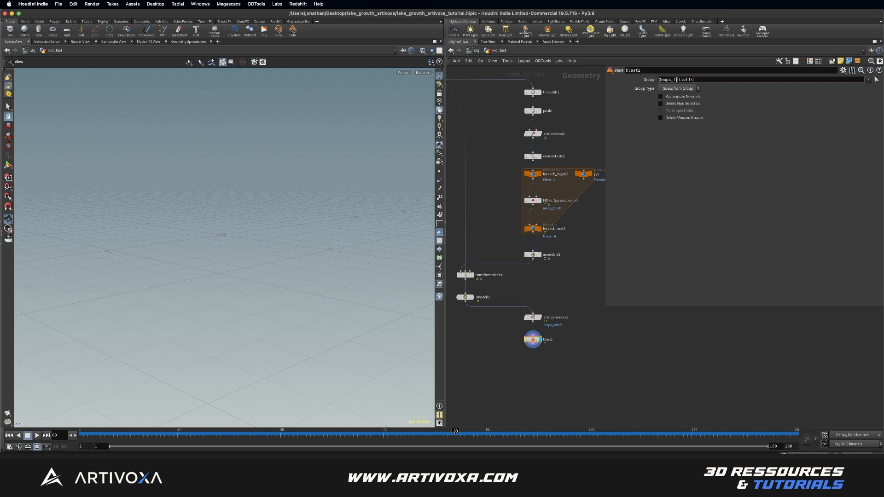
key("Return")
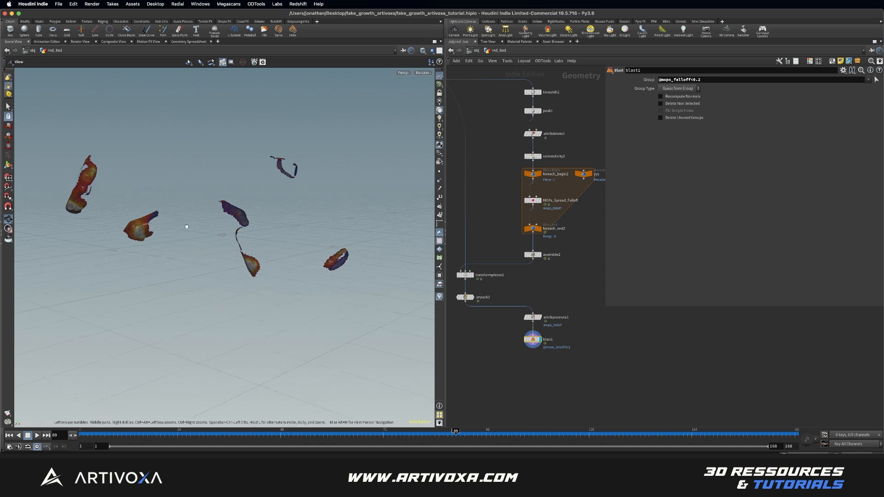
left_click_drag(426, 432, 498, 433)
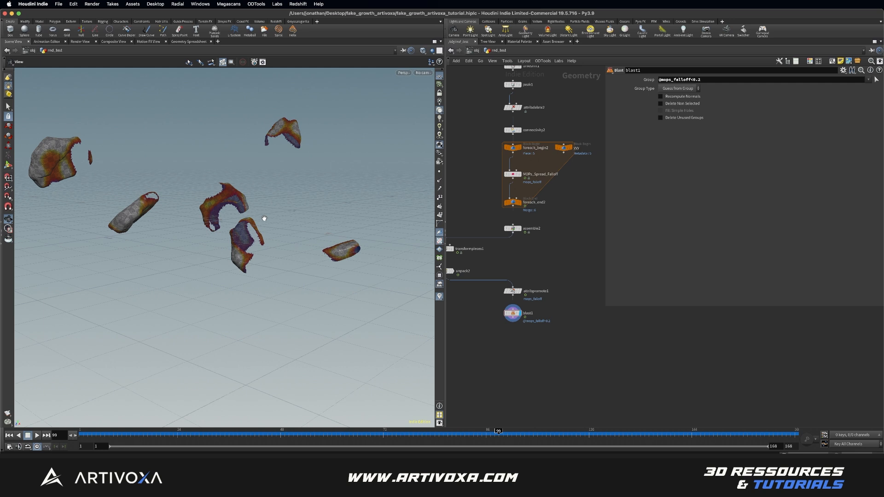
mouse_move(246, 216)
left_mouse_down()
mouse_move(245, 206)
mouse_move(237, 221)
left_mouse_up()
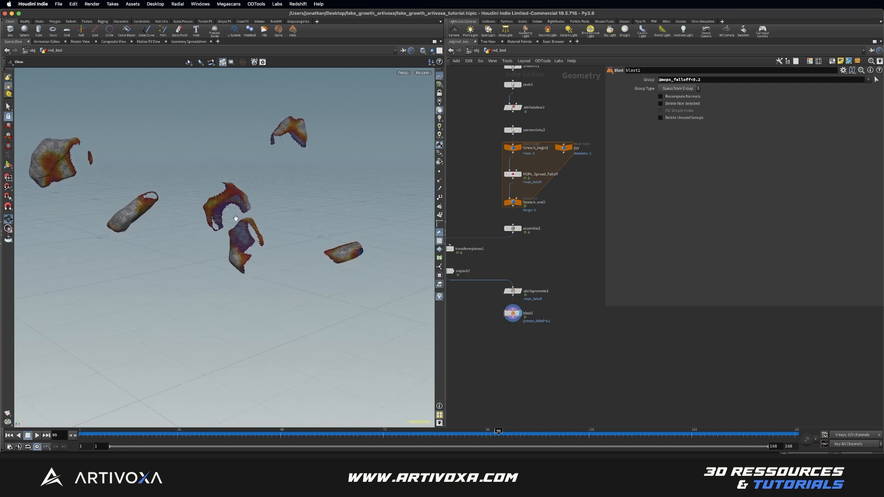
right_click_drag(238, 221, 244, 232)
left_click_drag(243, 232, 247, 222)
right_click_drag(241, 222, 241, 227)
left_click_drag(241, 228, 245, 229)
scroll(240, 231, "down", 6)
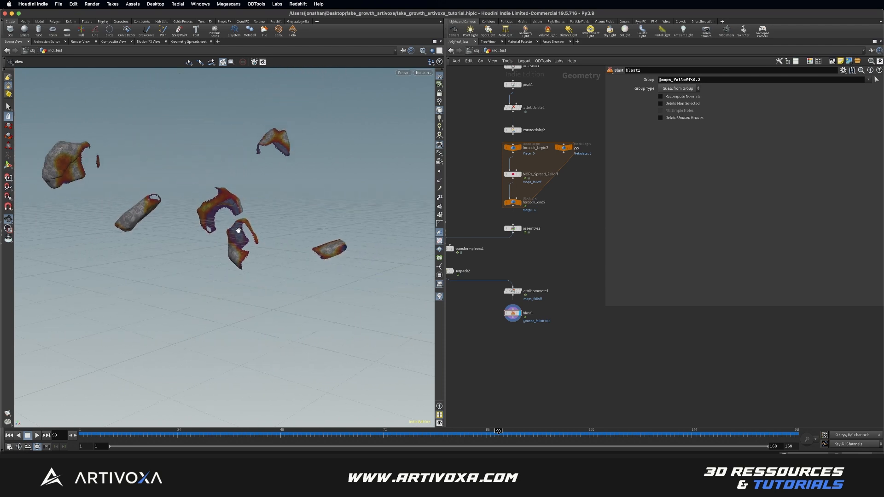
Add a PolyExtrude node below blast1, connect it and display it
key("Tab")
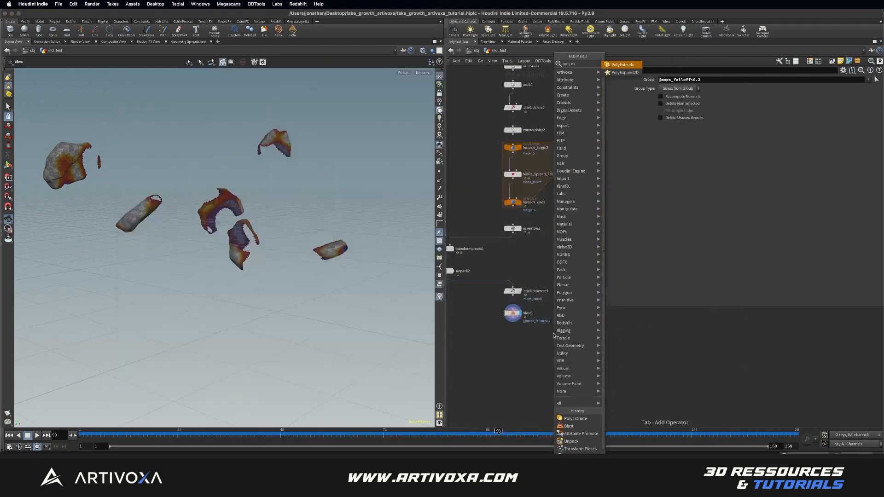
key("Escape")
left_click(512, 336)
left_click_drag(513, 318, 512, 332)
left_click(519, 337)
Set the PolyExtrude distance to -0.02, the extrusion mode to Point Normal, and enable Output Back
left_click(669, 114)
type("-0.0")
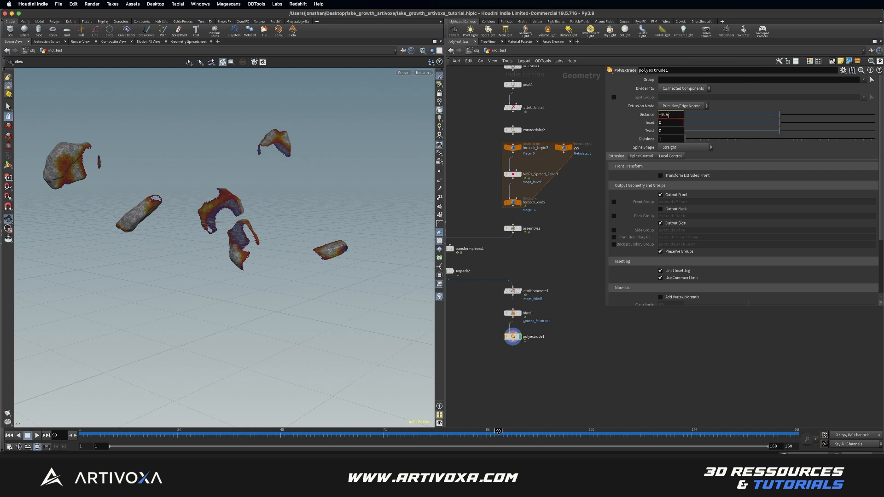
type("2")
key("Return")
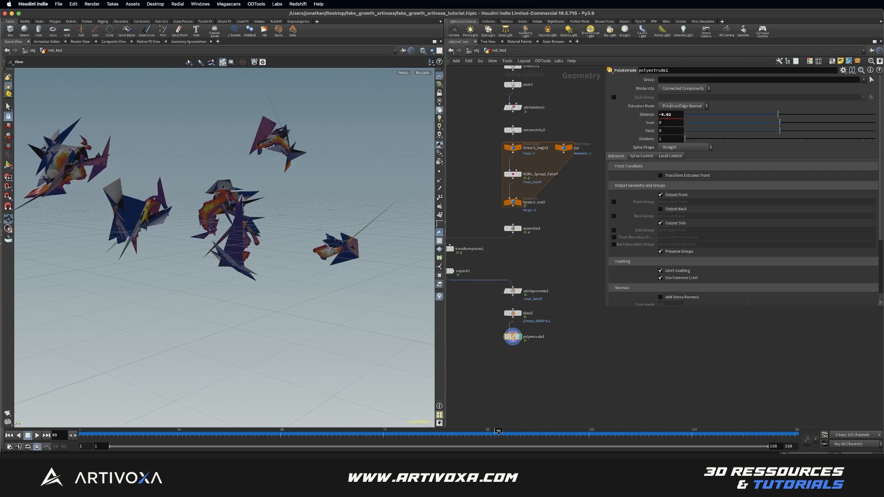
left_click(670, 106)
left_click(675, 120)
left_click_drag(261, 215, 262, 226)
left_click(660, 209)
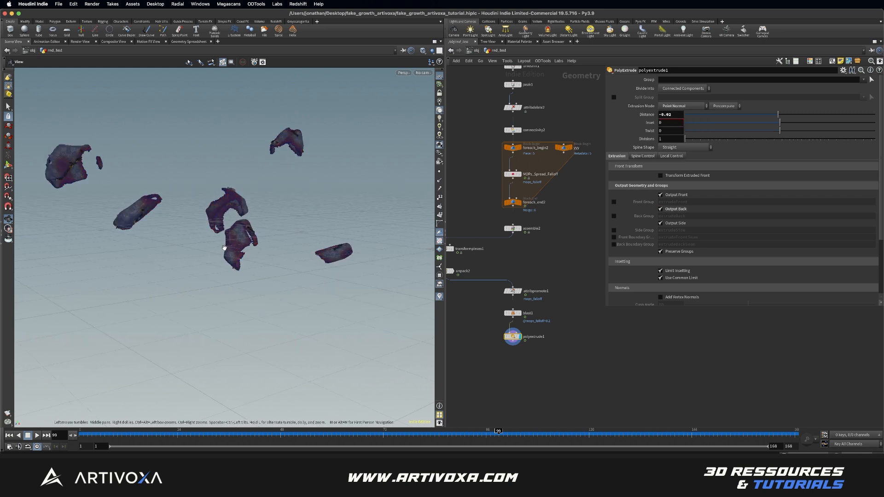
Add a Reverse node below polyextrude1 and display it
scroll(229, 244, "up", 3)
key("Tab")
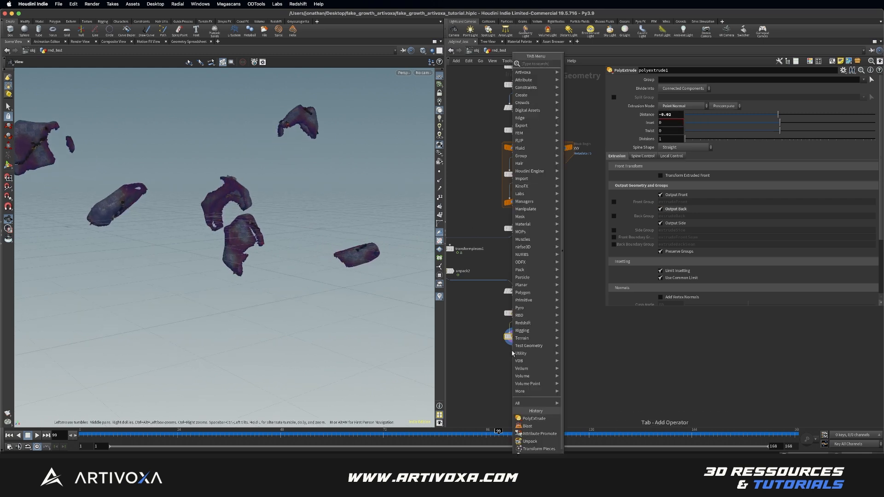
type("rever")
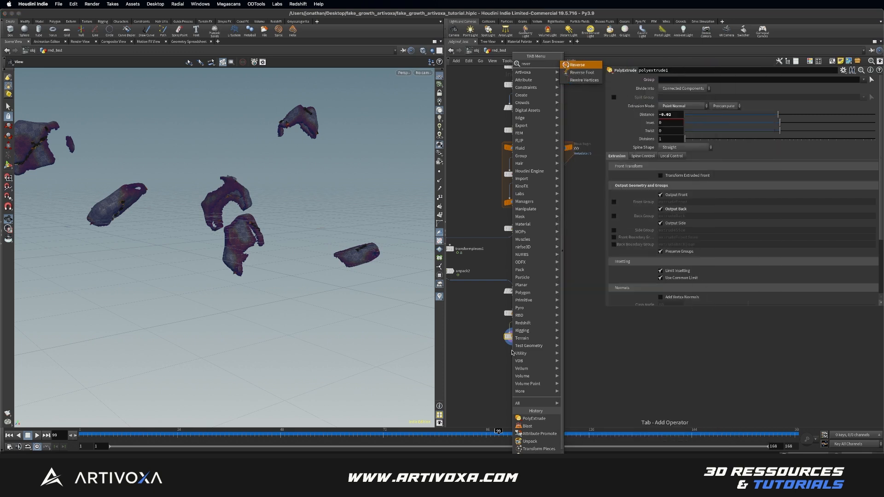
key("Return")
left_click(512, 353)
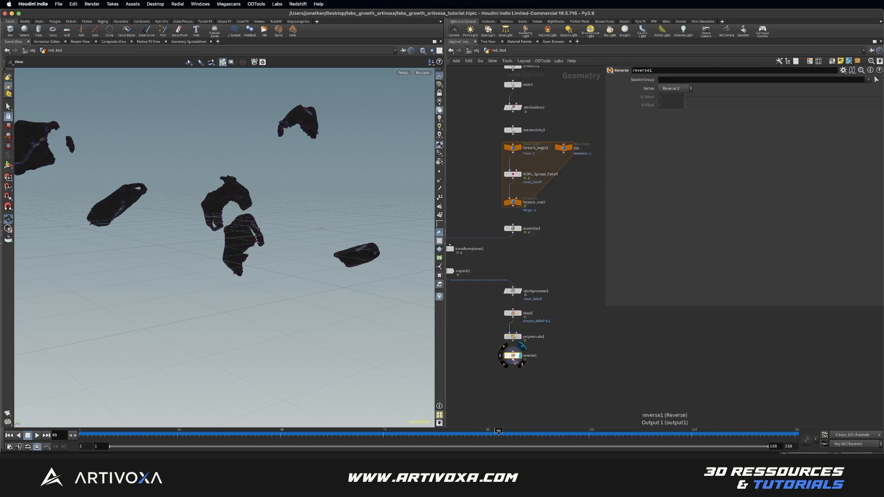
Add a Normal node below reverse1, display it and inspect the shading of the shells
key("Tab")
type("norm")
key("Return")
left_click(512, 371)
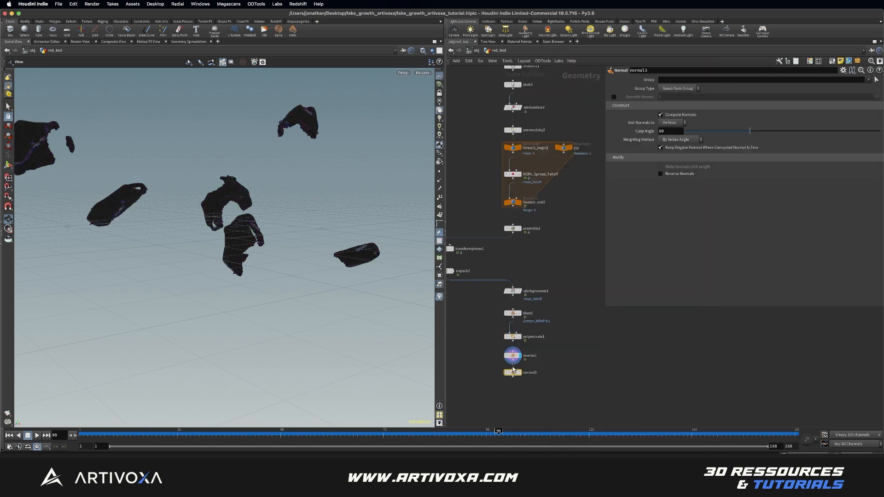
left_click_drag(258, 195, 249, 207)
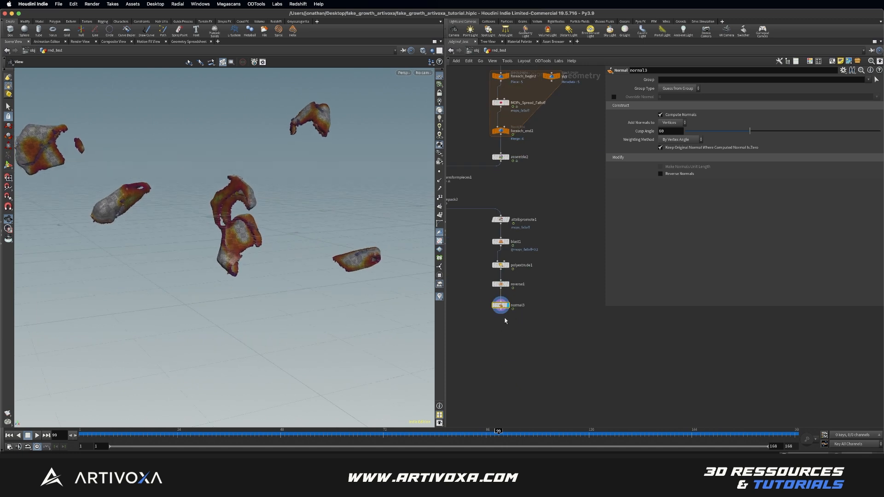
Add a displayed VDB from Polygons node below normal3 and set its voxel size to 0.01
key("Tab")
type("vdb from p")
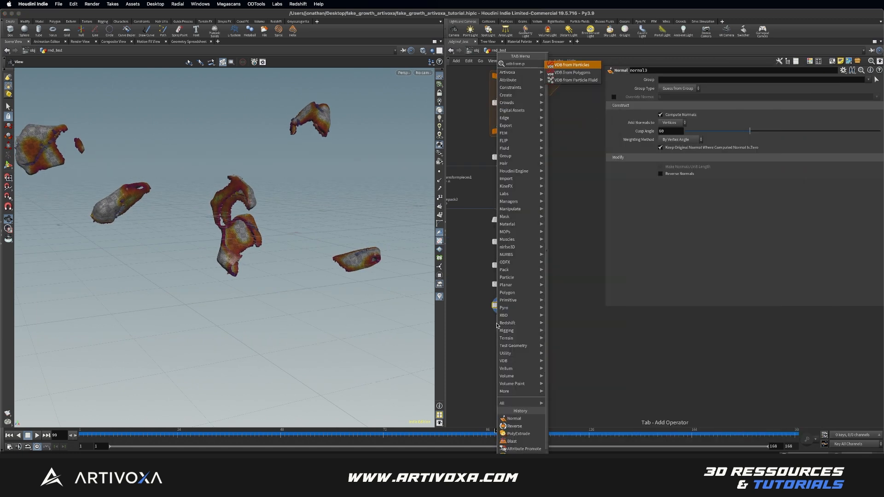
key("Down")
key("Return")
left_click(500, 327)
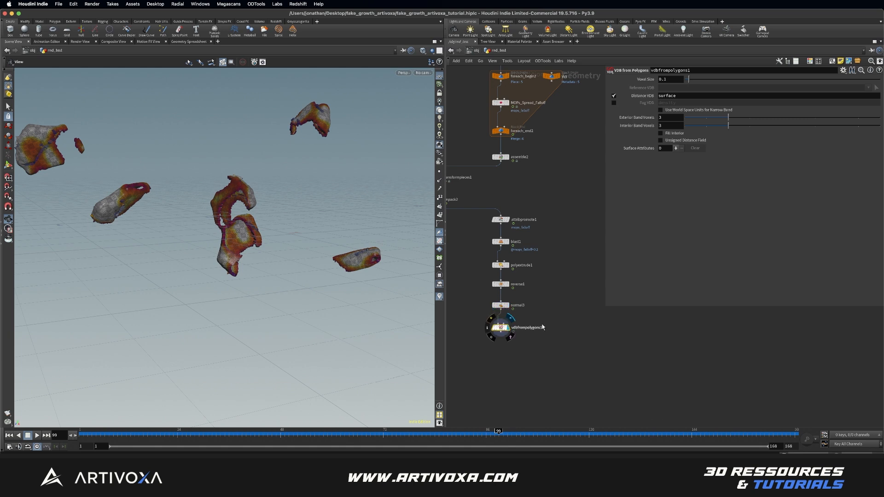
left_click(664, 79)
type("0.01")
key("Return")
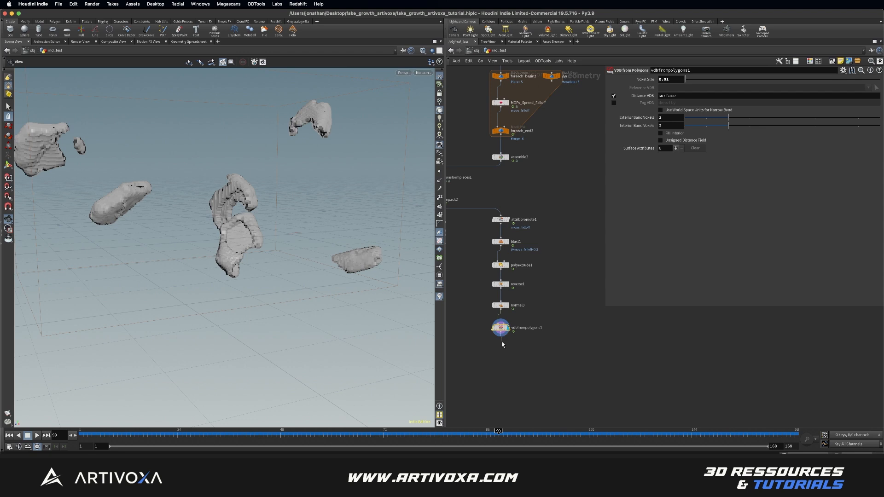
Add a VDB Reshape SDF node below vdbfrompolygons1 and display it
key("Tab")
type("vdbr")
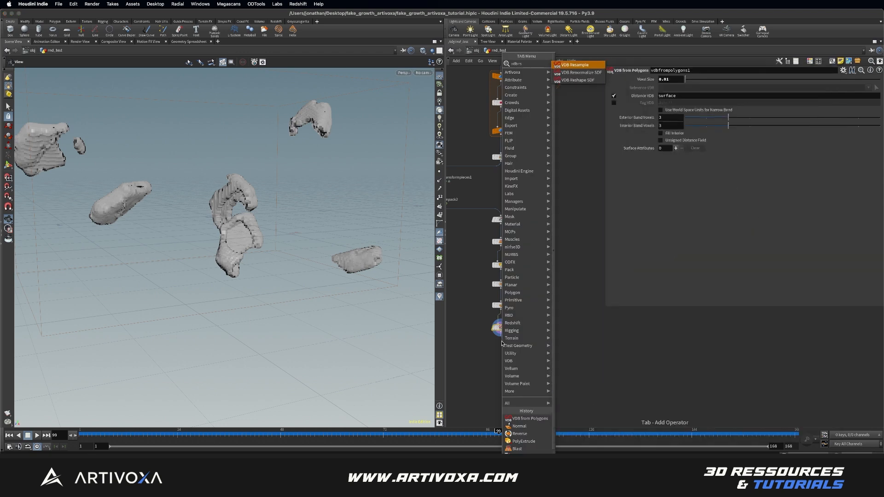
key("Down")
key("Down")
key("Return")
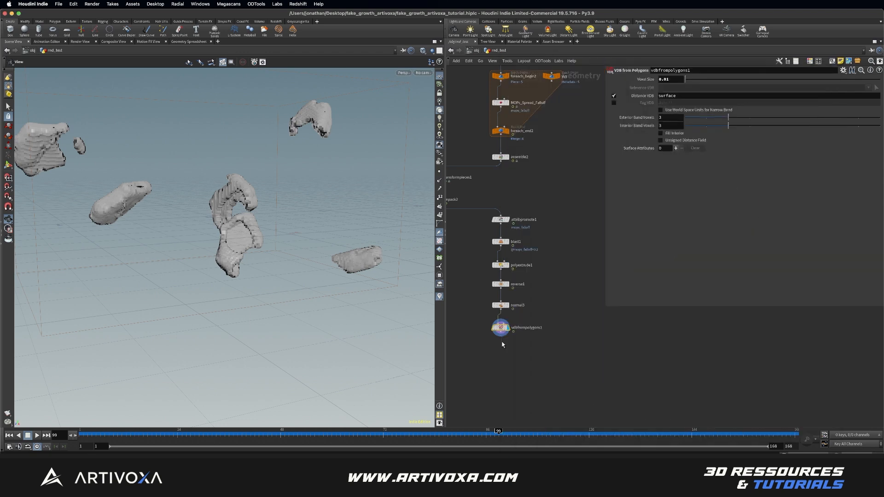
left_click(502, 343)
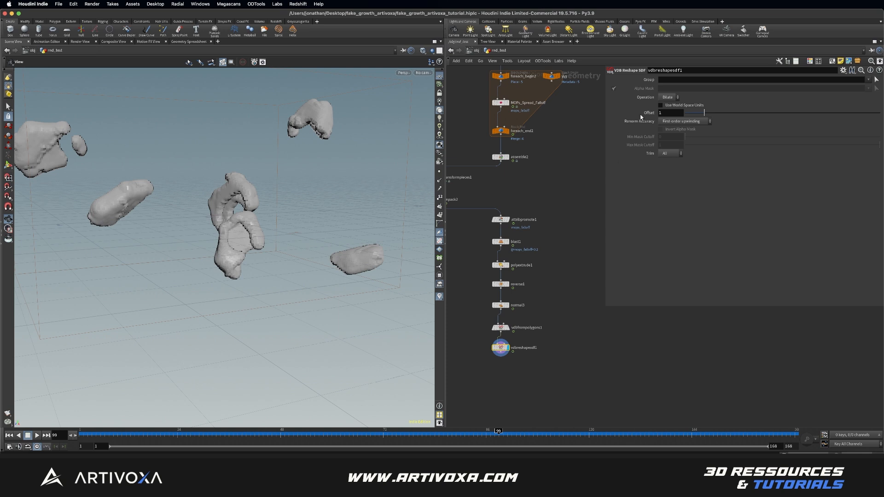
Add a displayed VDB Smooth SDF node below vdbreshapesdf1 and set its operation to Gaussian
middle_click_drag(512, 360, 516, 341)
left_click(506, 334)
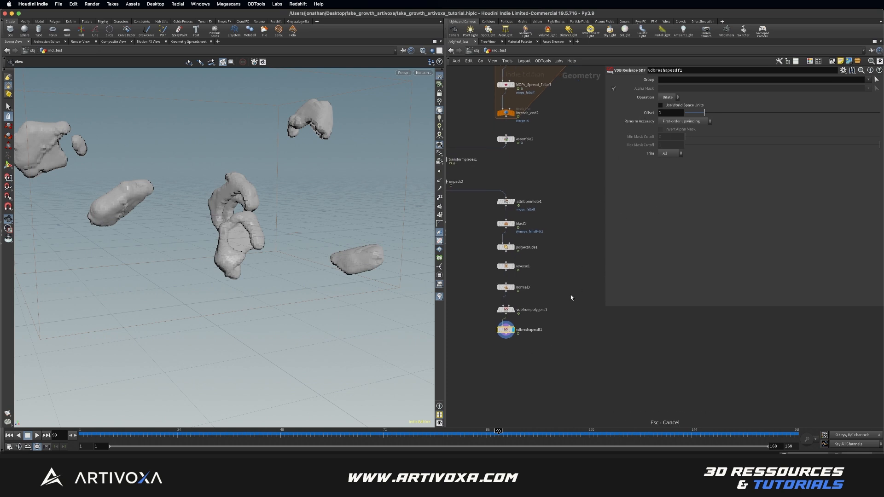
left_click(506, 343)
type("vdb smooth")
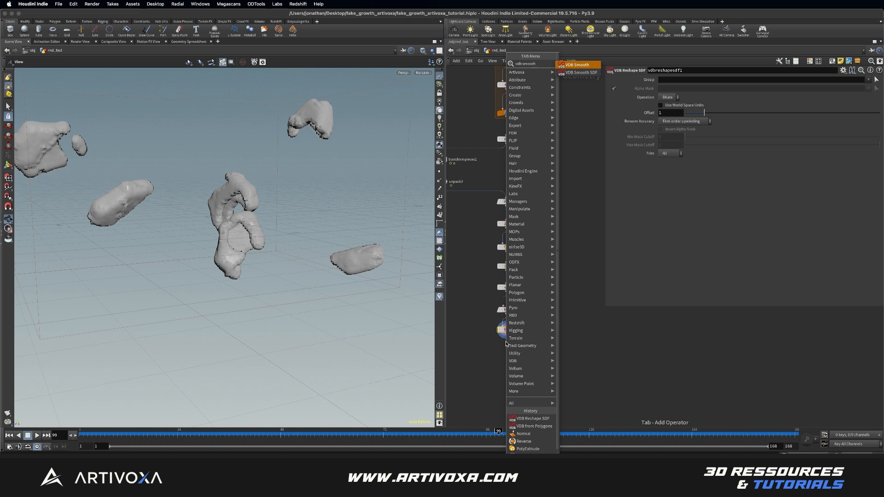
key("Down")
key("Return")
left_click(506, 351)
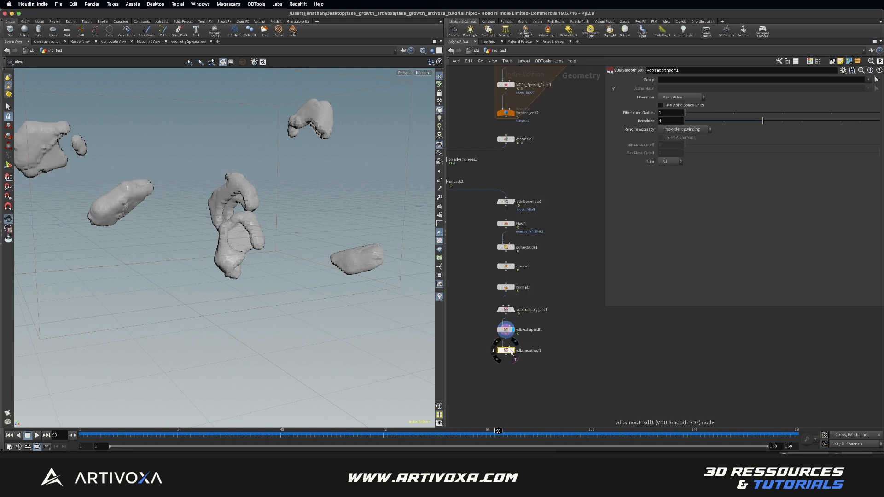
left_click(684, 98)
left_click(677, 113)
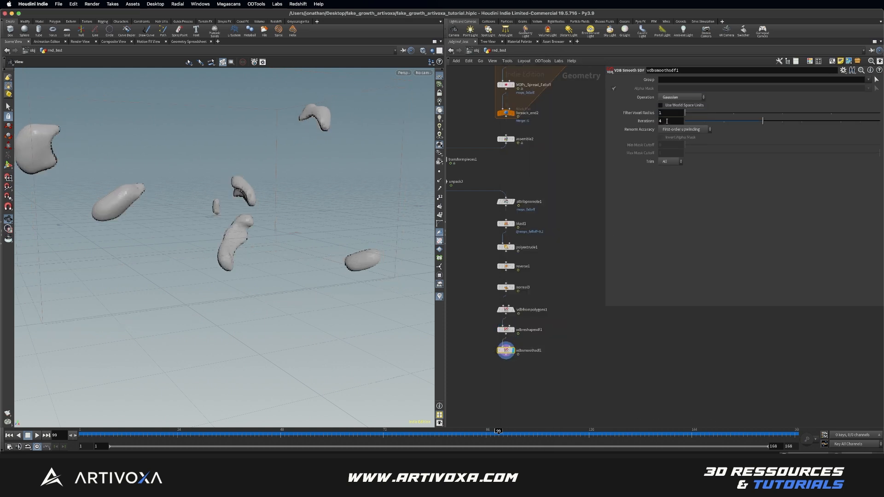
Try 6 smoothing iterations on vdbsmoothsdf1 and set the value back to 4
double_click(667, 121)
type("6")
key("Return")
double_click(669, 122)
type("4")
key("Return")
Add a displayed Convert VDB node below vdbsmoothsdf1 and set it to convert to Polygons
key("Tab")
type("convertvdb")
key("Return")
key("Return")
left_click_drag(504, 368, 506, 372)
left_click(514, 371)
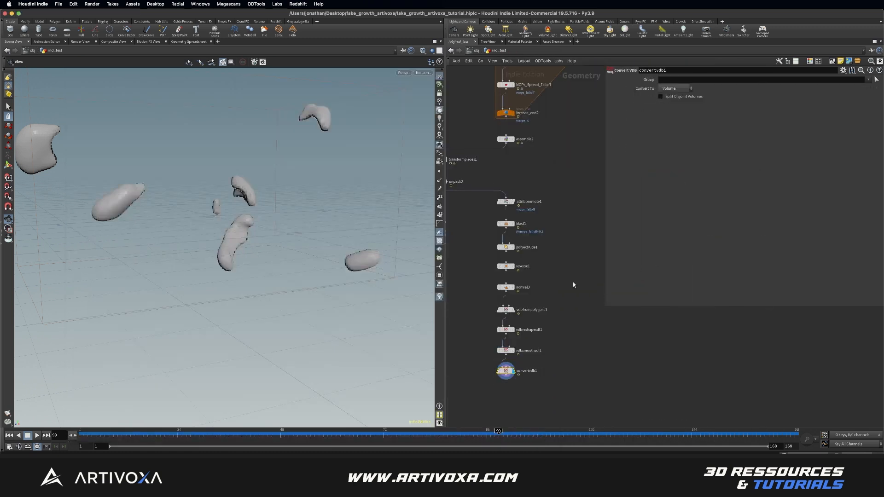
left_click(676, 87)
left_click(671, 110)
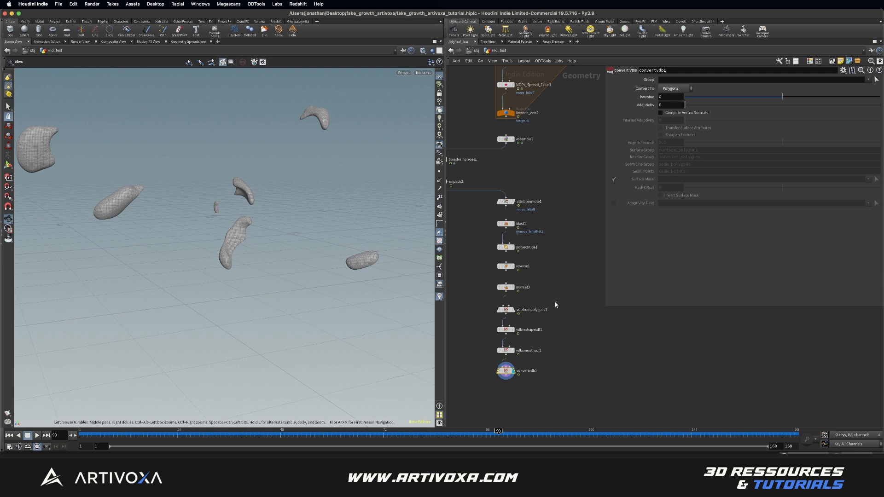
Set the voxel size of vdbfrompolygons1 to 0.004 and inspect the refined meshes
left_click(506, 309)
left_click(670, 79)
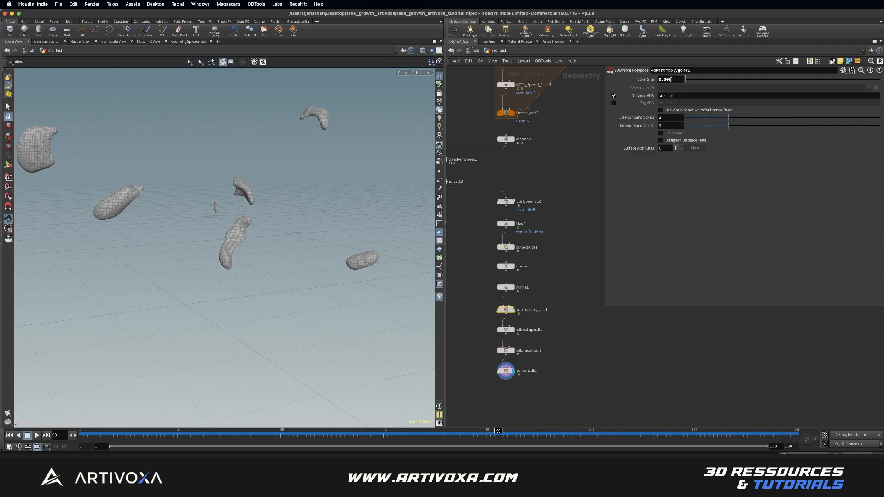
left_click_drag(247, 229, 223, 230)
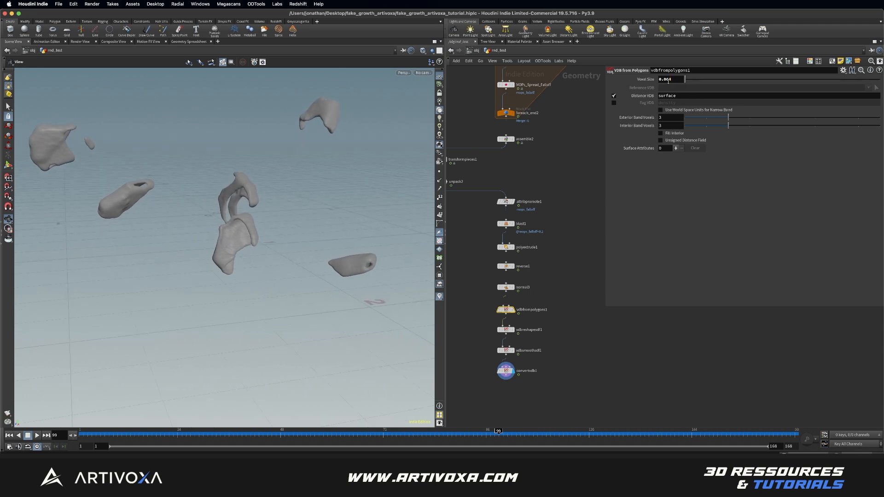
left_click_drag(243, 237, 236, 234)
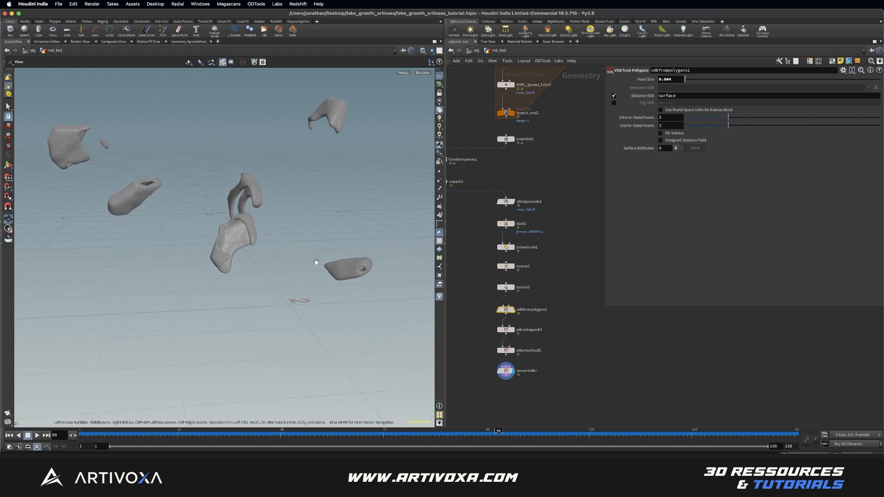
Set the iterations of vdbsmoothsdf1 to 8 and inspect the smoothed growth shapes
left_click_drag(561, 345, 488, 360)
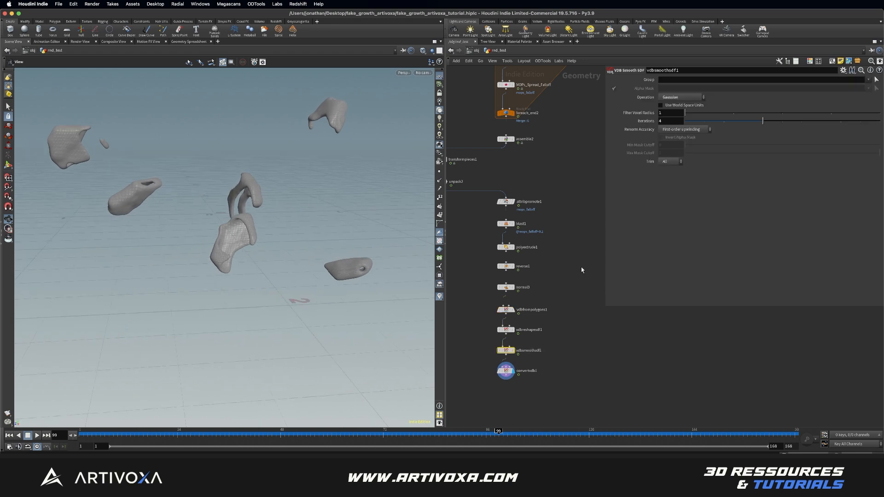
left_click(672, 121)
type("8")
key("Return")
left_click_drag(320, 225, 233, 235)
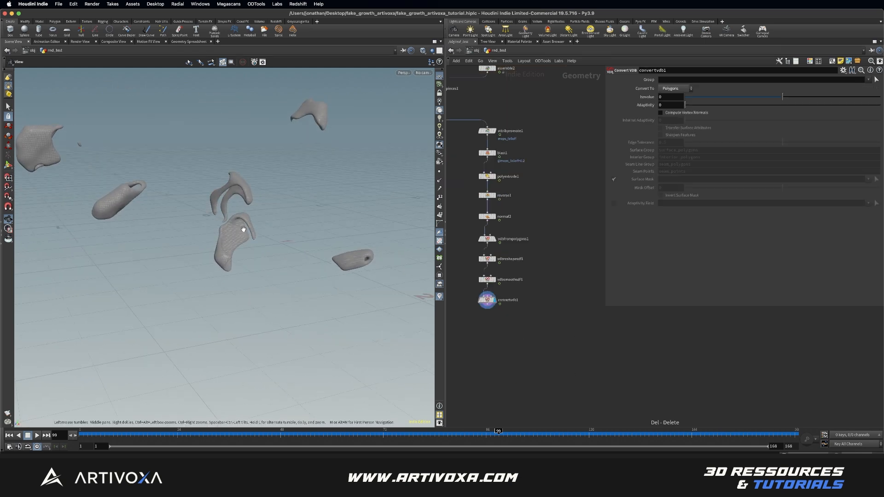
mouse_move(242, 228)
left_mouse_down()
mouse_move(228, 212)
mouse_move(223, 221)
mouse_move(246, 229)
mouse_move(221, 230)
mouse_move(245, 228)
left_mouse_up()
Add an Attribute Transfer node with convertvdb1 as its first input and attribpromote1 as its second
key("Tab")
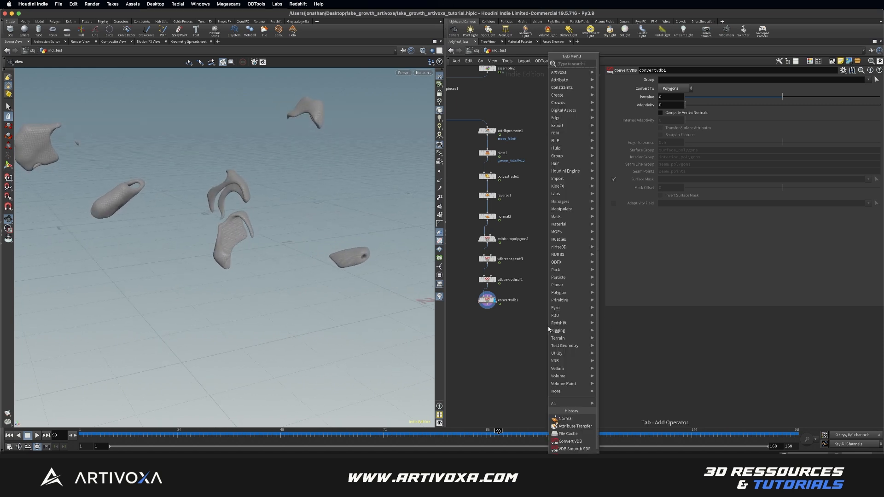
type("att tr")
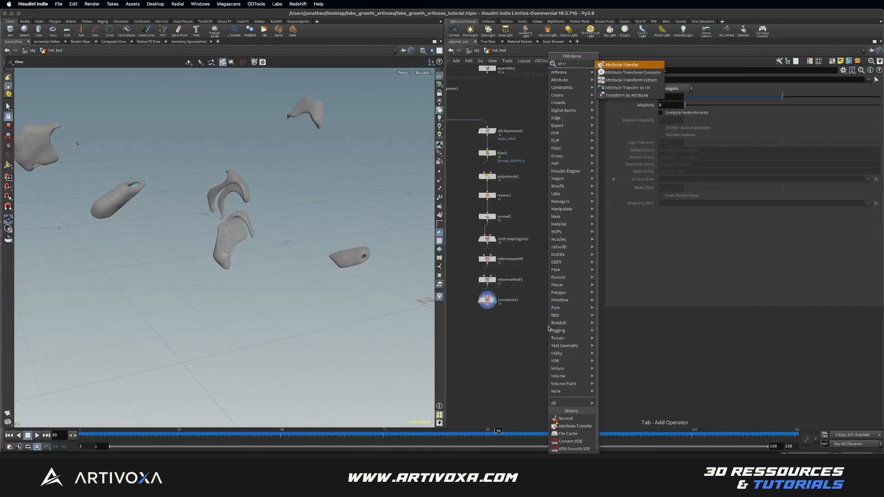
key("Return")
left_click(548, 326)
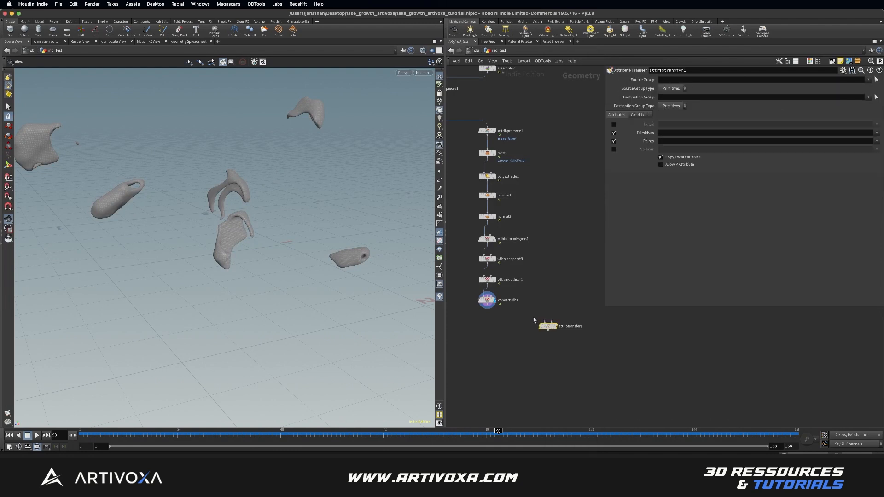
left_click(495, 131)
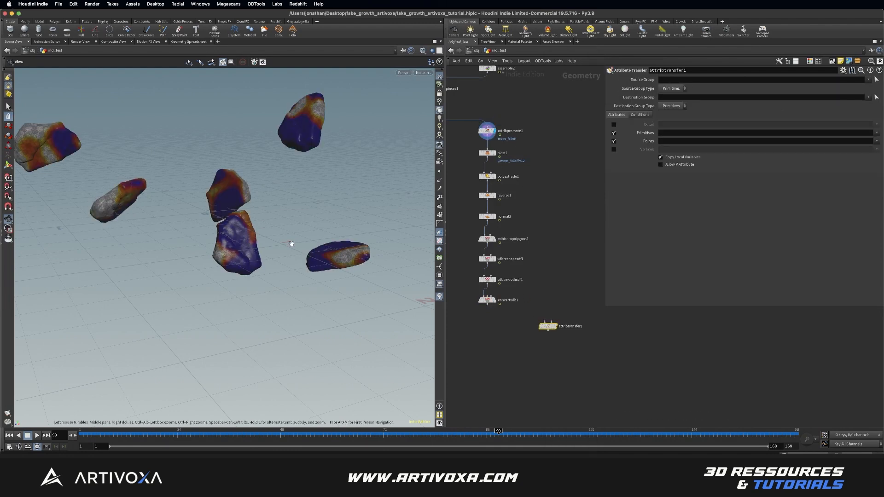
left_click(494, 300)
left_click_drag(487, 306, 545, 322)
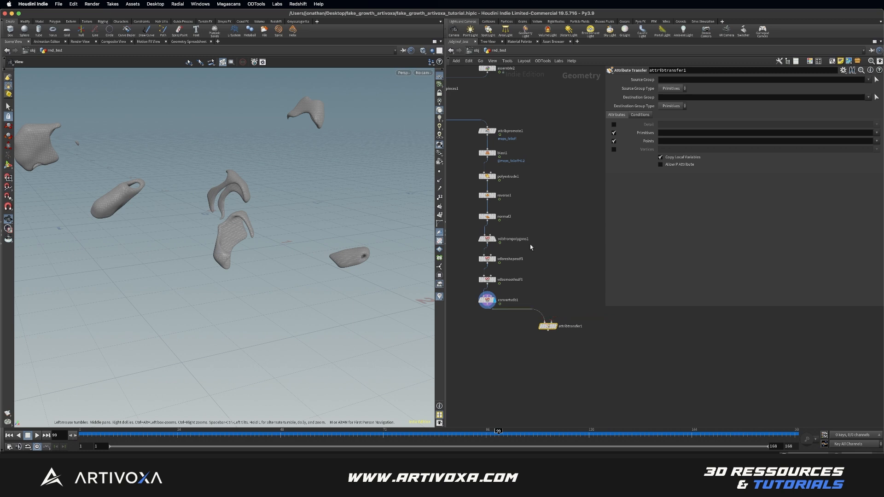
left_click_drag(489, 135, 546, 322)
Display attribtransfer1 and limit its transfer to the vertex uv attribute, turning off primitive and point attributes
left_click(554, 326)
left_click(614, 133)
left_click(614, 140)
left_click(613, 149)
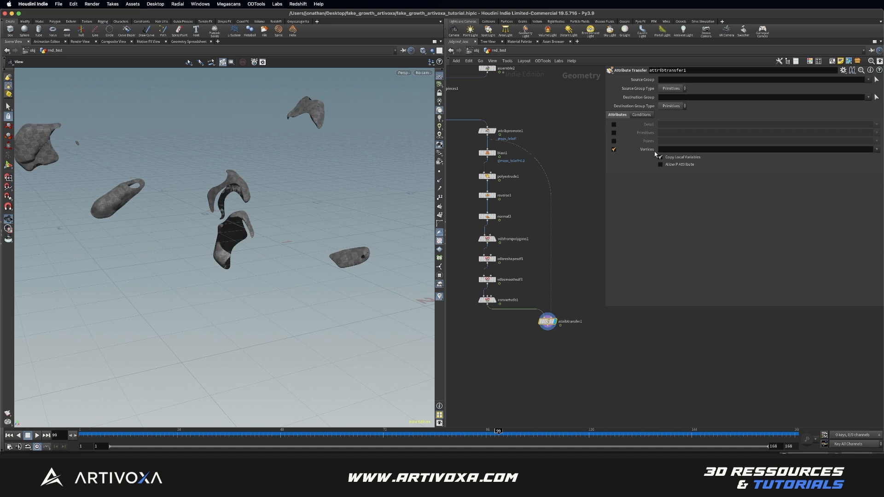
left_click(877, 149)
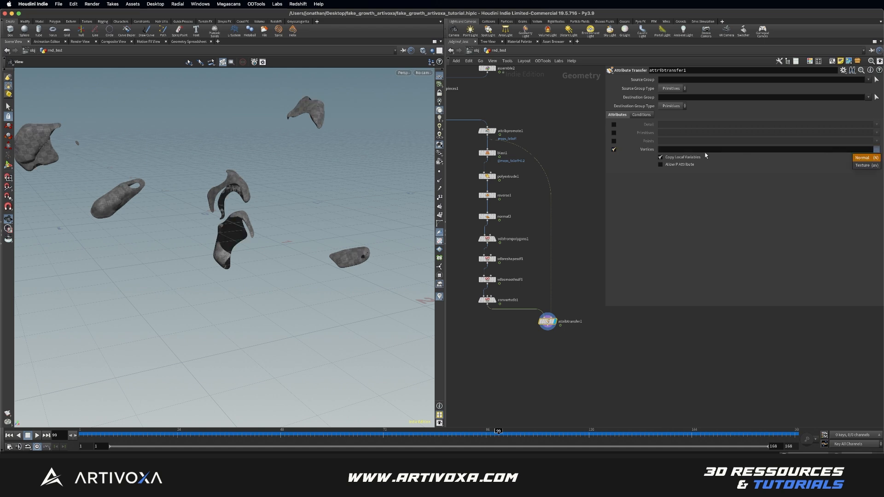
left_click(867, 165)
Add a Normal node below attribtransfer1 and display it
key("Tab")
mouse_move(543, 338)
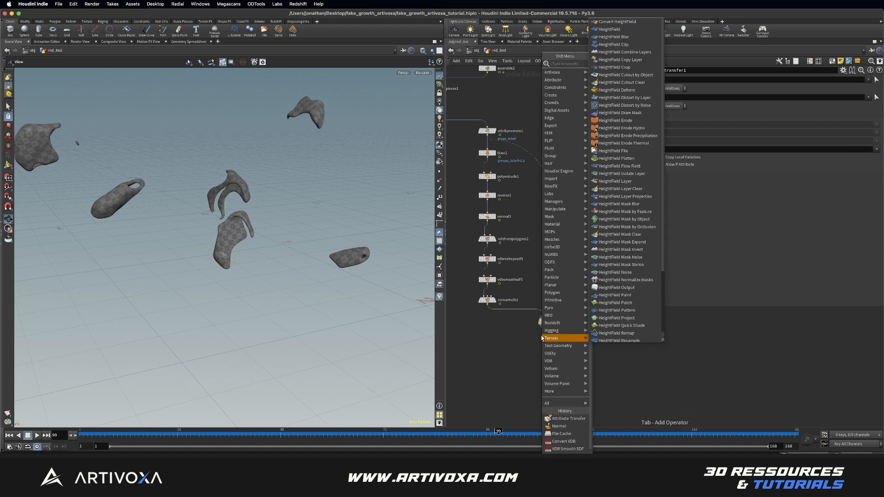
left_click(559, 426)
left_click(548, 341)
left_click(554, 341)
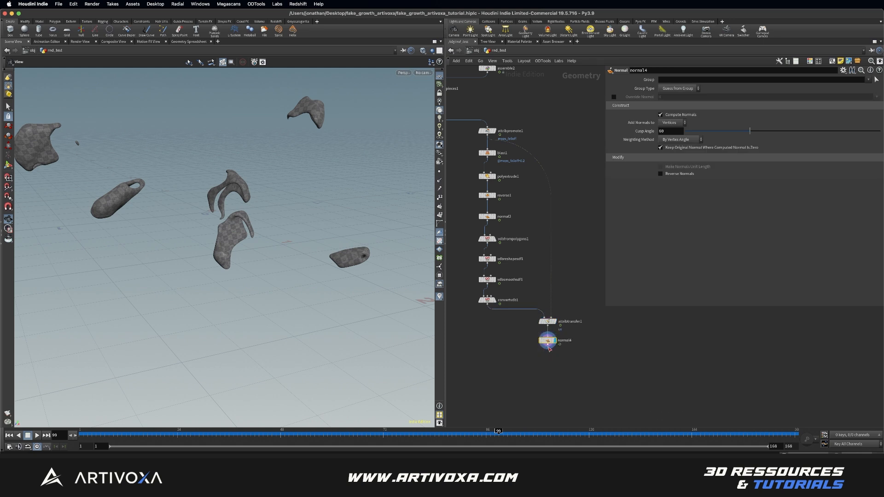
Add a File Cache node below normal4 and rename it vdb_growth_tutorial
key("Tab")
key("Escape")
left_click(547, 368)
left_click_drag(547, 369, 547, 361)
double_click(564, 360)
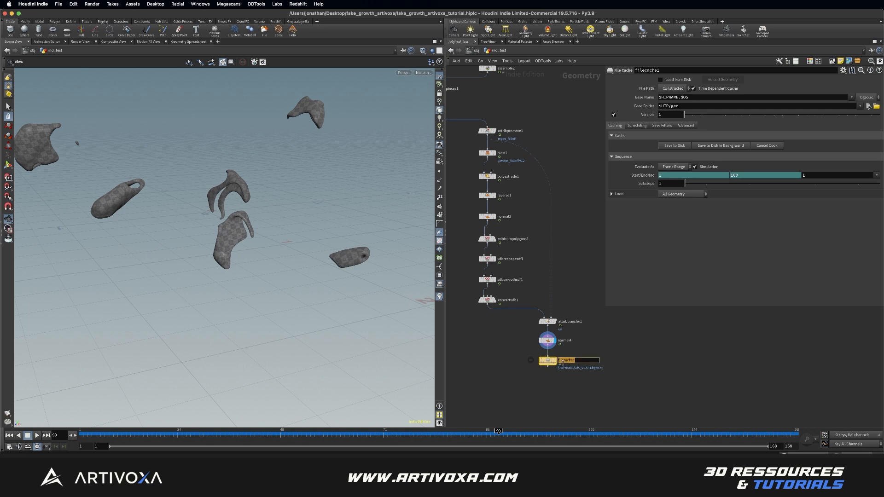
type("vdb_growth_tutorial")
key("Return")
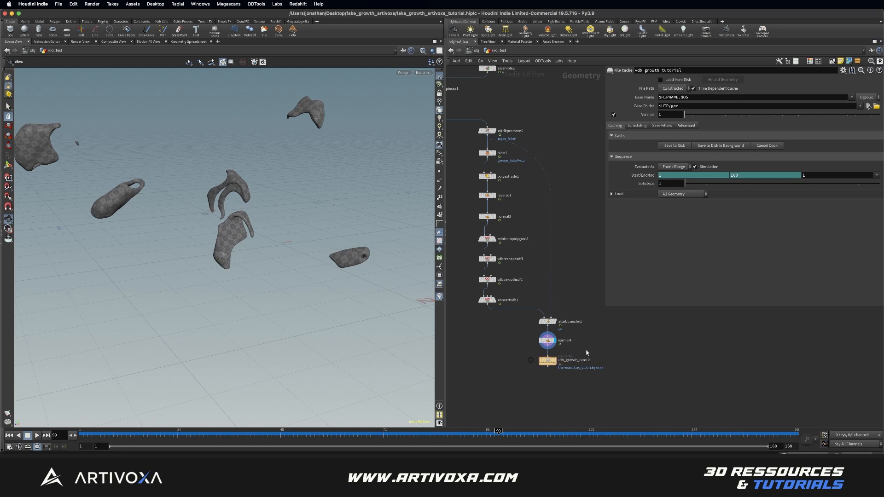
Set the cache's explicit file path to $HIP/cache/$OS/$HIPNAME.$OS.$F.bgeo.sc, save the sequence to disk and check a few frames
left_click(688, 89)
left_click(675, 96)
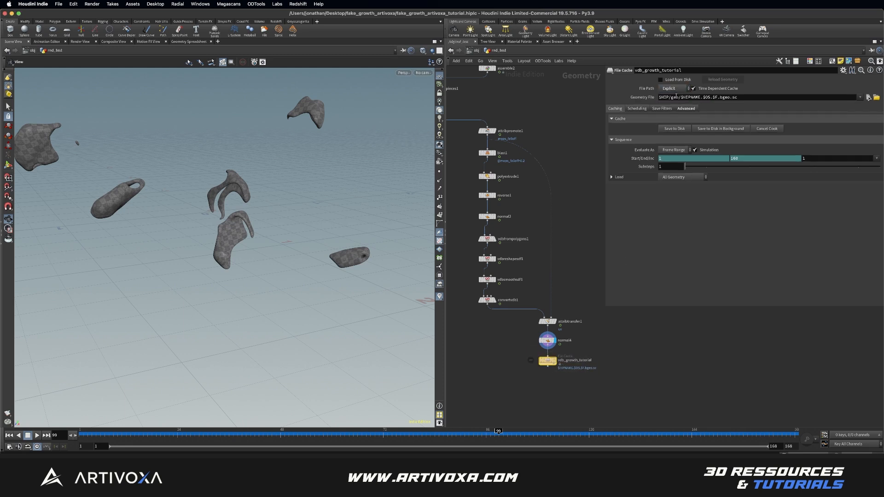
double_click(673, 97)
type("cac")
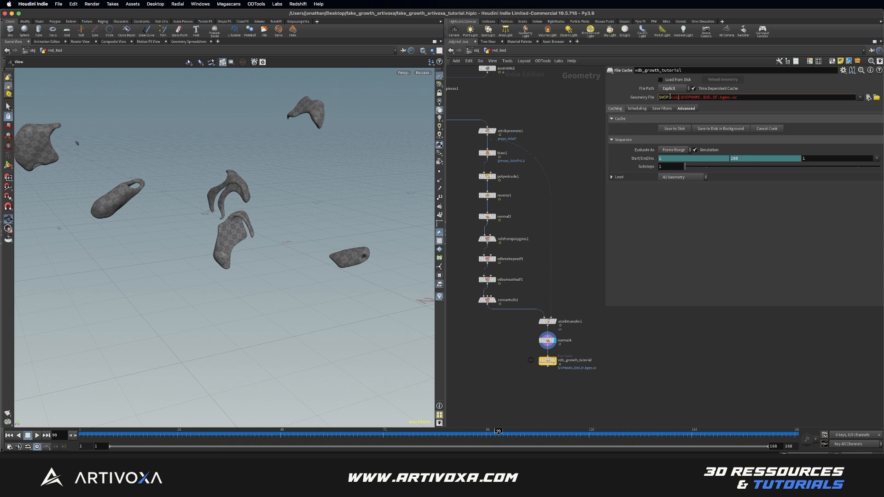
type("he/$OS")
key("Return")
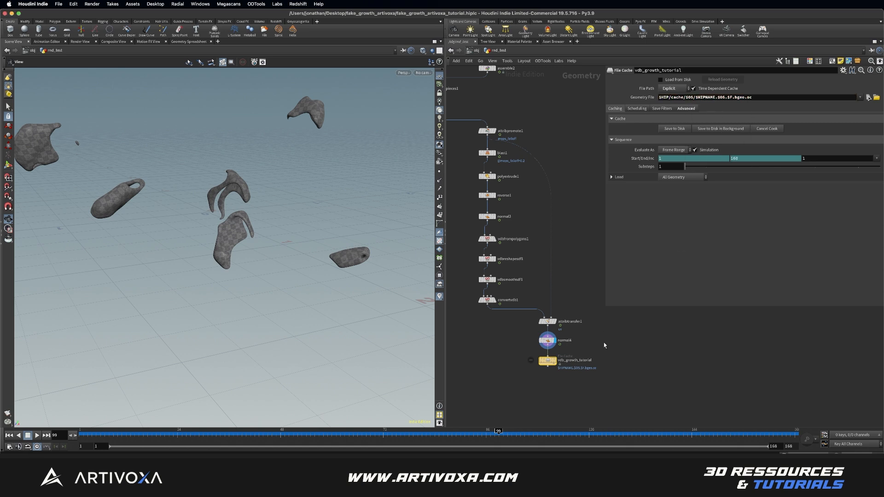
left_click(672, 129)
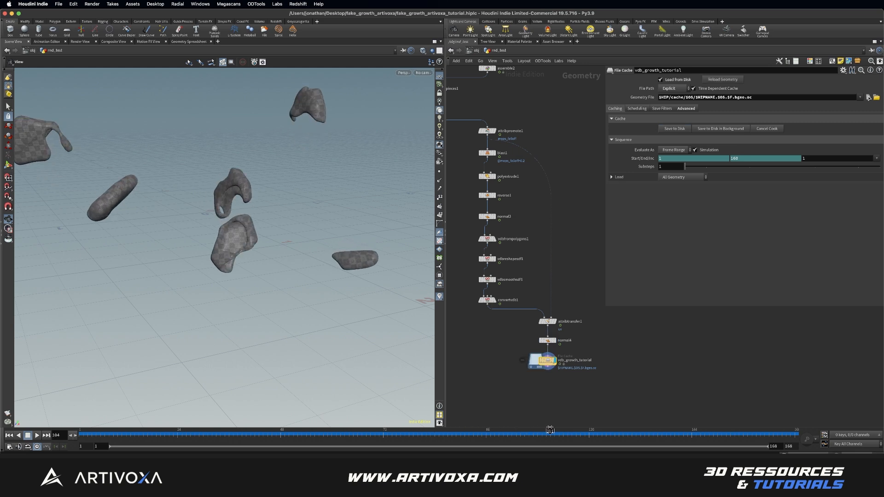
mouse_move(540, 431)
left_mouse_down()
mouse_move(493, 431)
mouse_move(525, 431)
left_mouse_up()
middle_click_drag(545, 398, 525, 369)
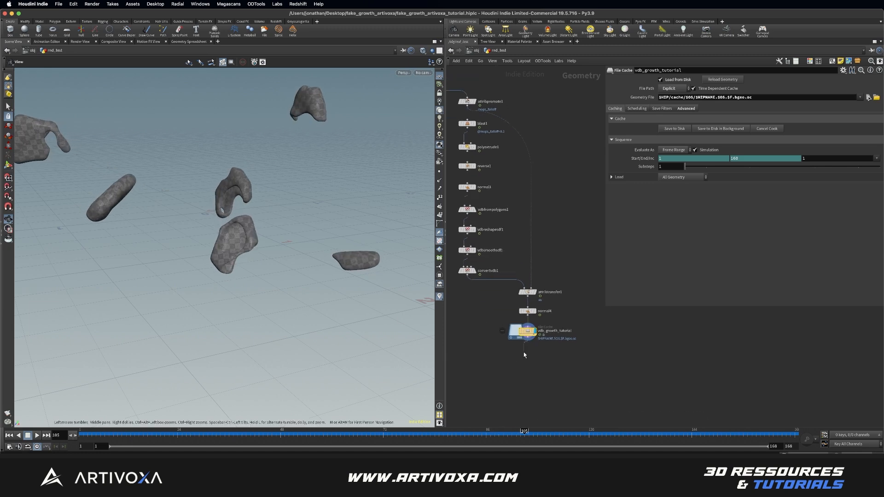
key("Tab")
type("normal")
key("Return")
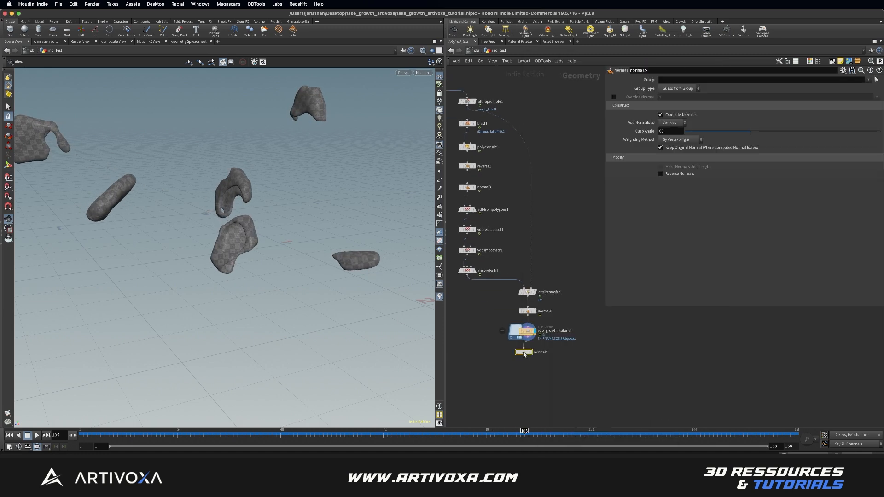
left_click(523, 352)
key("Delete")
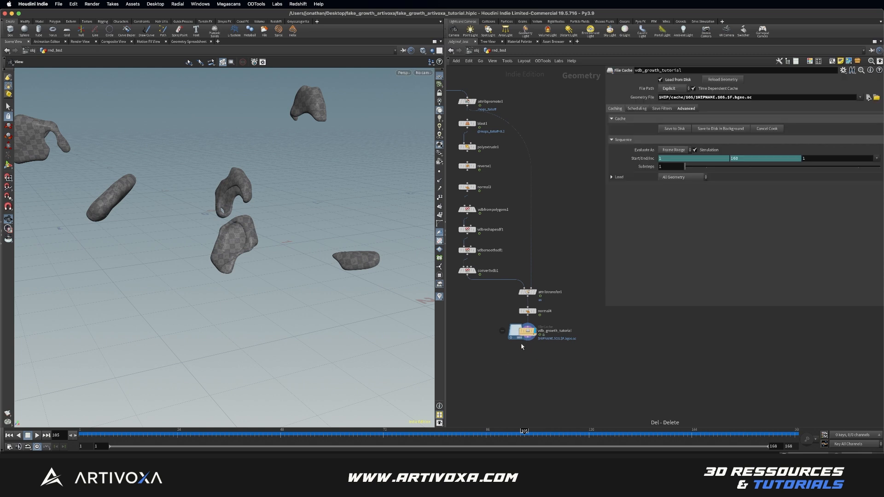
Add a displayed Smooth node below vdb_growth_tutorial and set its strength to 20
key("Tab")
type("smo")
key("Return")
left_click(525, 354)
left_click(535, 354)
scroll(245, 244, "up", 3)
scroll(243, 240, "up", 5)
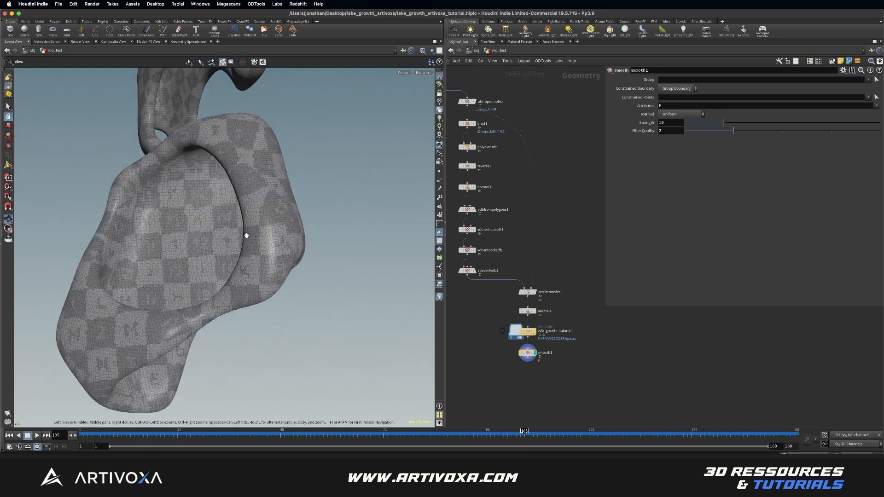
double_click(670, 123)
type("20")
key("Return")
Add a second displayed Smooth node below smooth1 that smooths the N attribute with a strength of 75
key("Tab")
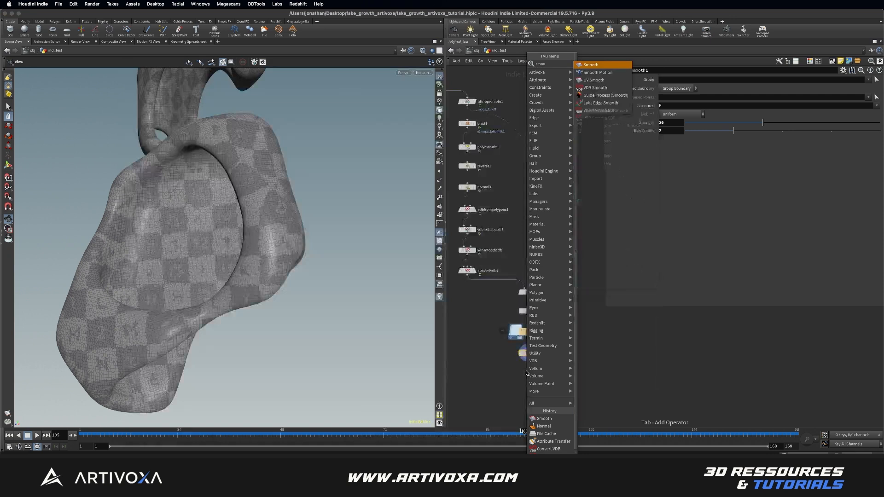
key("Escape")
left_click(527, 373)
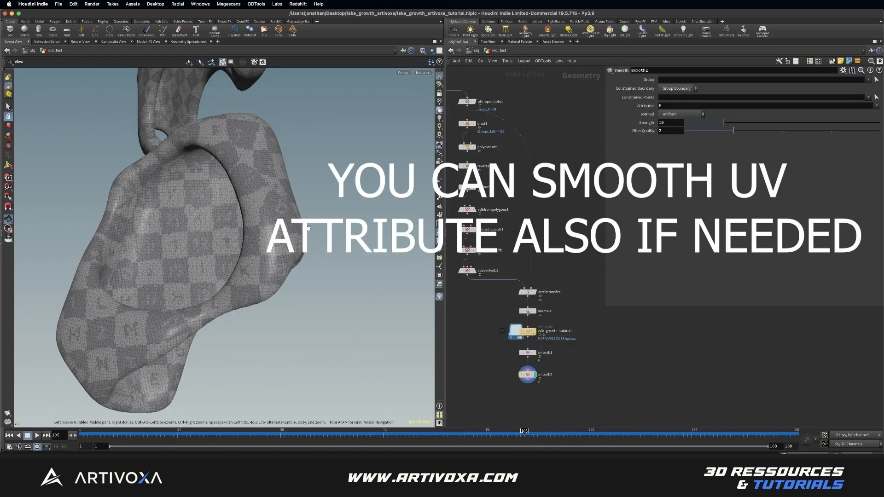
left_click(673, 106)
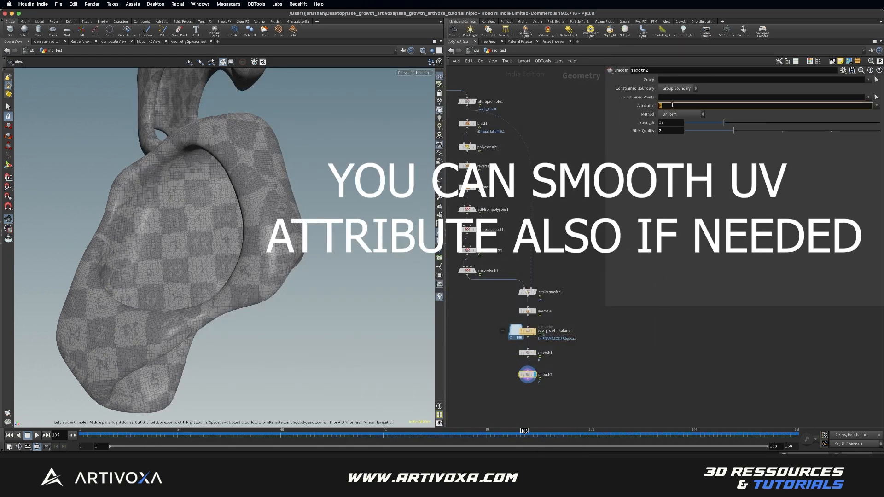
key("Return")
left_click(671, 123)
type("75")
key("Return")
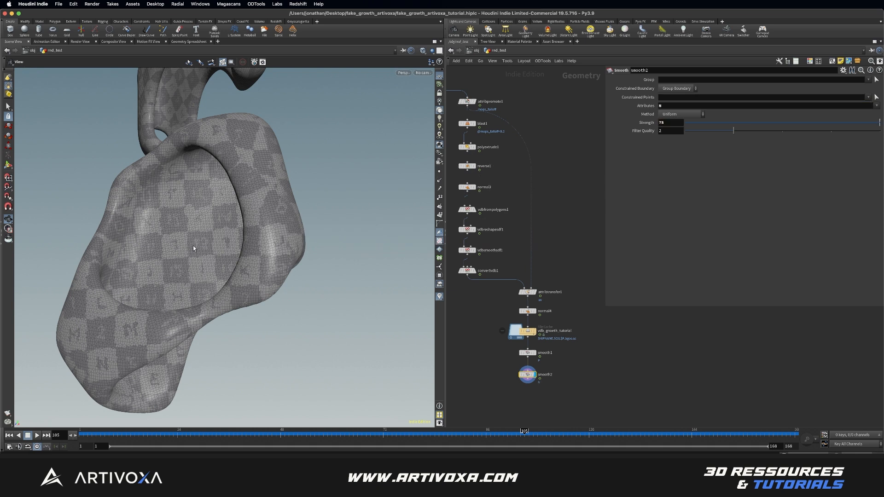
left_click_drag(221, 249, 233, 247)
scroll(233, 248, "down", 8)
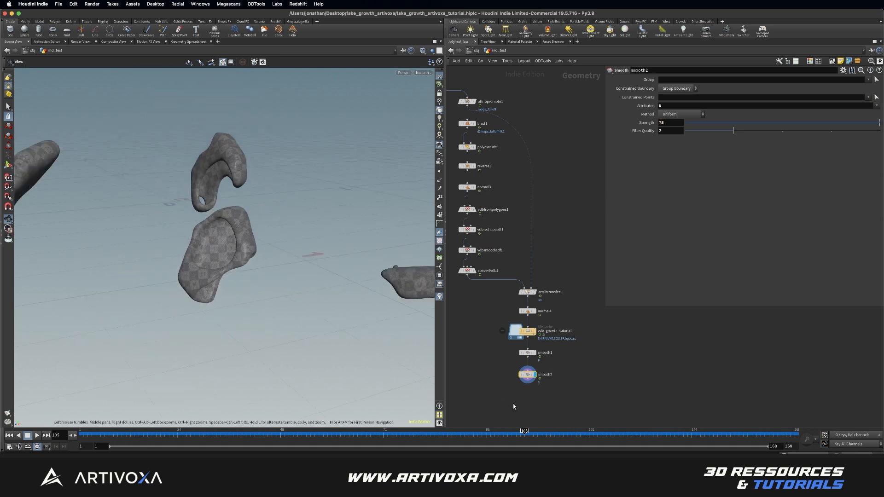
Add a displayed Null node below smooth2 and name it RNDR_GROWTH
middle_click_drag(558, 396, 546, 382)
key("Tab")
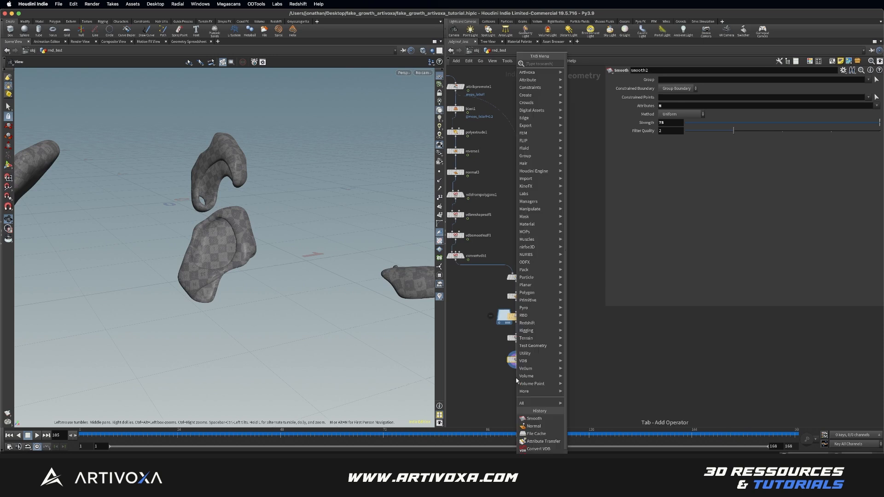
type("null")
key("Return")
left_click(516, 379)
left_click_drag(516, 379, 515, 384)
double_click(526, 383)
type("RNDR_GROWTH")
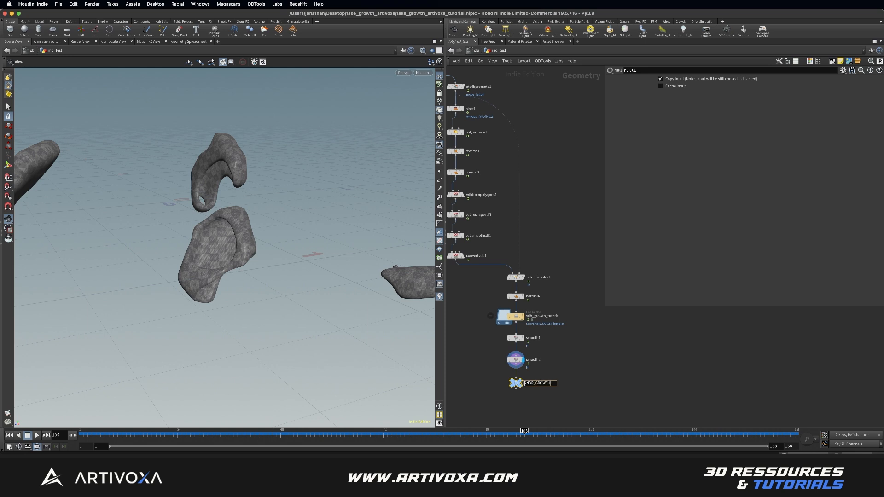
key("Return")
left_click(522, 383)
Bring RNDR_GROWTH into the object level as a new geometry object, merge_RNDR_GROWTH, beside rnd_test and check its object merge path
scroll(554, 368, "down", 5)
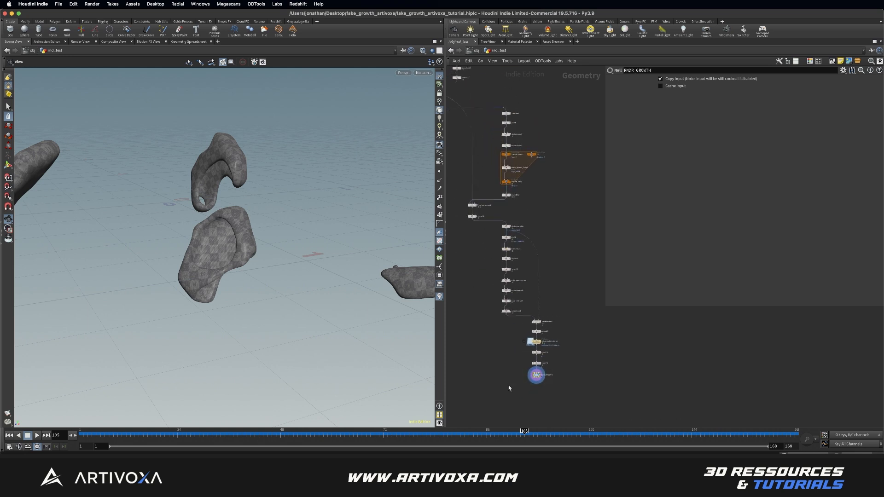
key("u")
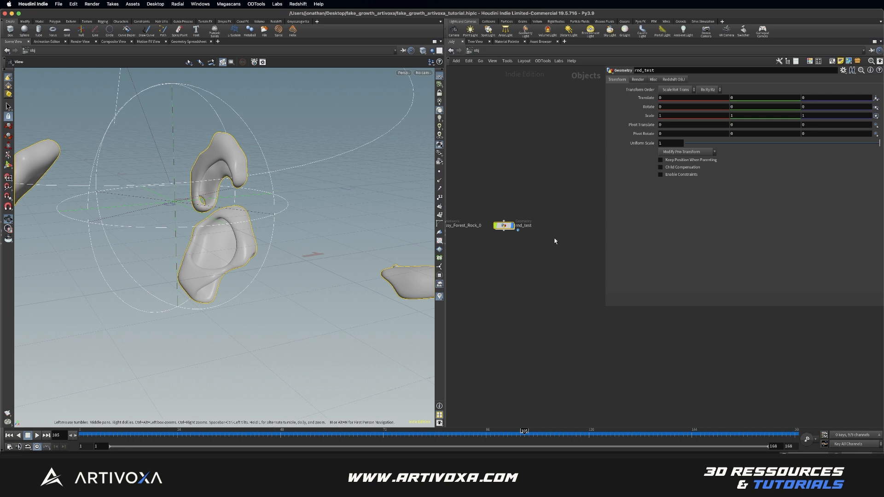
scroll(512, 242, "down", 3)
middle_click_drag(520, 239, 500, 240)
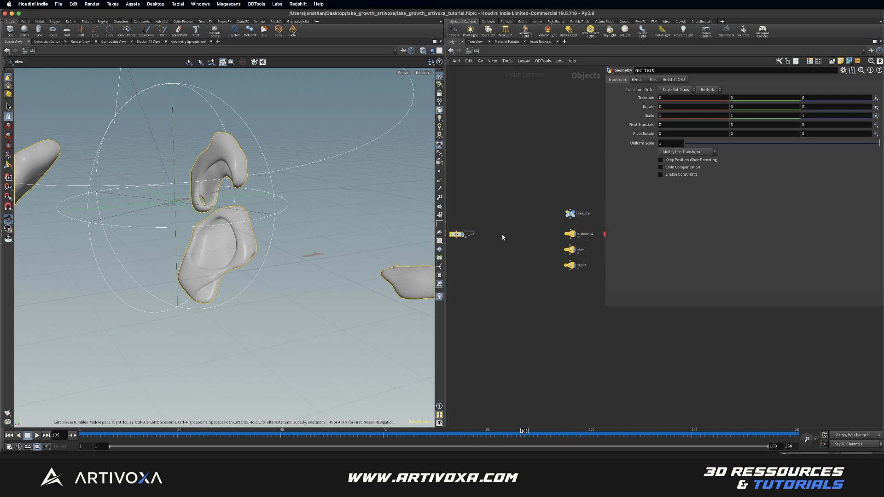
key("super+v")
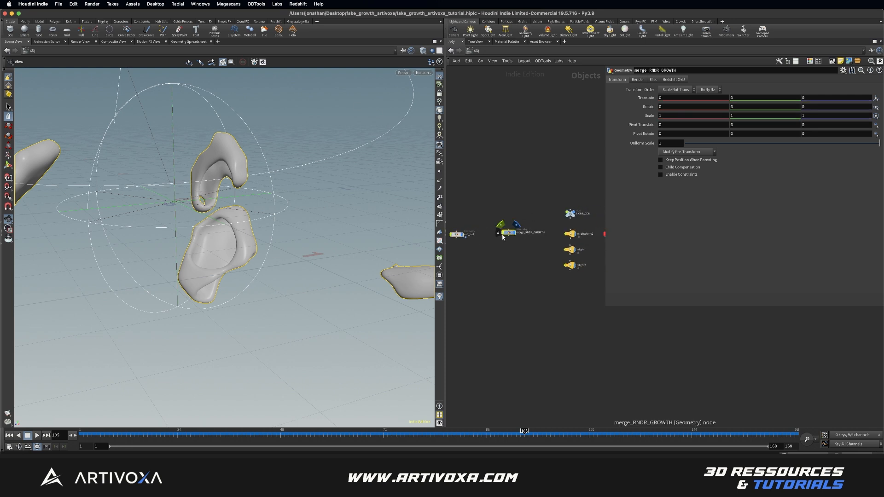
left_click_drag(509, 234, 500, 236)
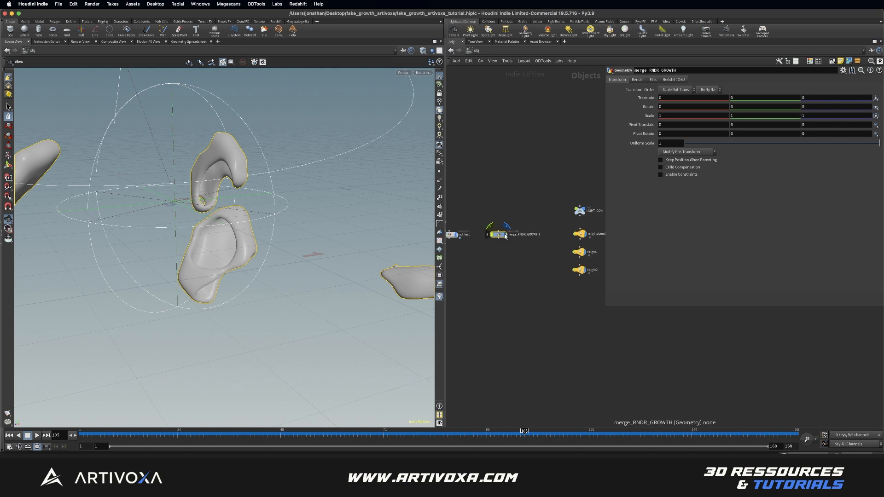
double_click(499, 235)
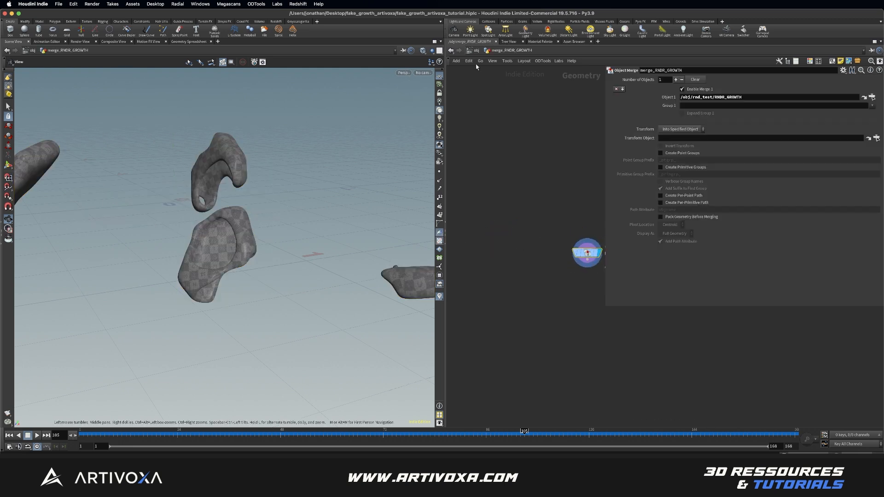
left_click(476, 51)
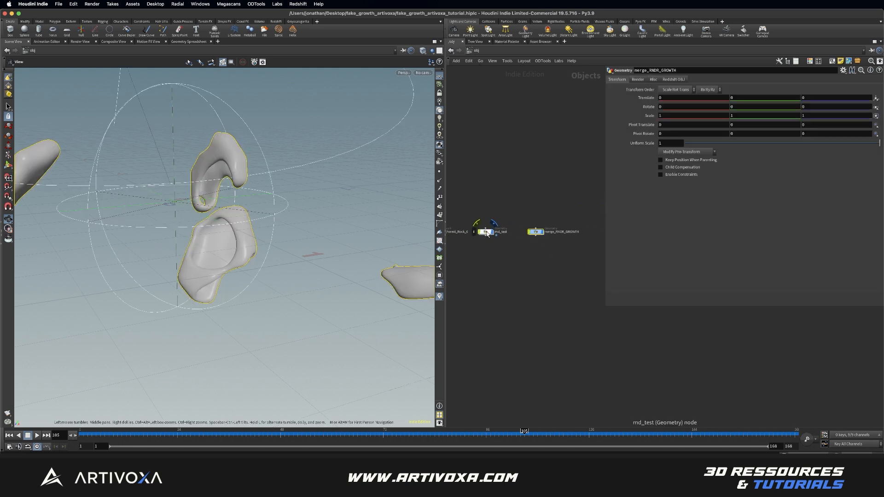
Copy the RNDR_ROCK_RBD null from rnd_test and merge it at object level as merge_RNDR_ROCK_RBD below merge_RNDR_GROWTH
double_click(537, 231)
scroll(477, 320, "down", 2)
middle_click_drag(476, 321, 558, 349)
middle_click_drag(517, 212, 520, 243)
scroll(520, 243, "up", 3)
left_click_drag(535, 231, 496, 238)
key("super+c")
middle_click_drag(518, 277, 507, 278)
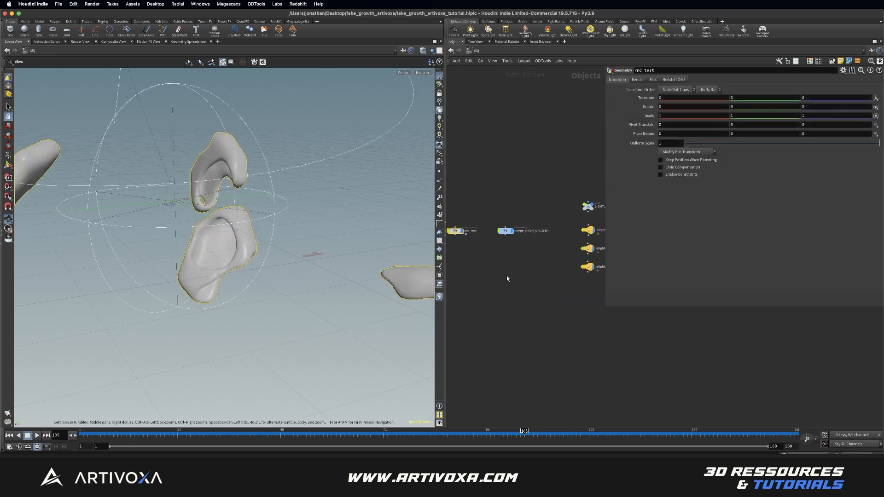
key("super+v")
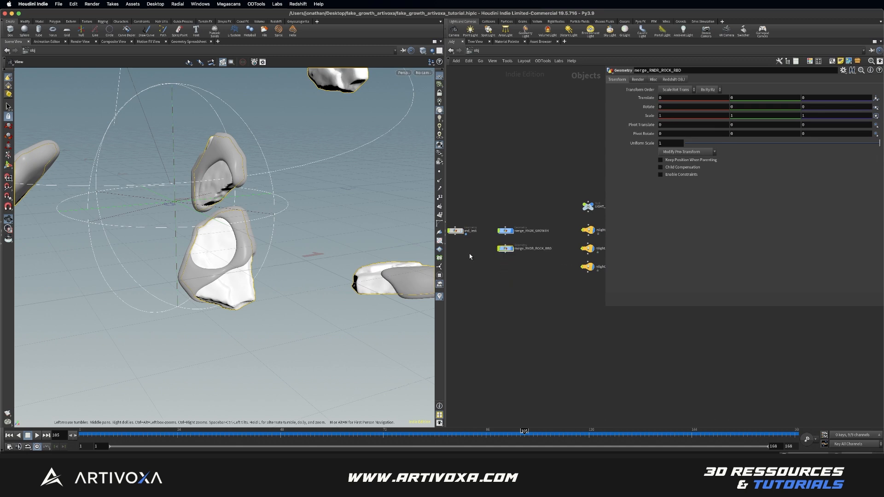
left_click(527, 278)
left_click_drag(251, 250, 257, 277)
scroll(263, 245, "down", 2)
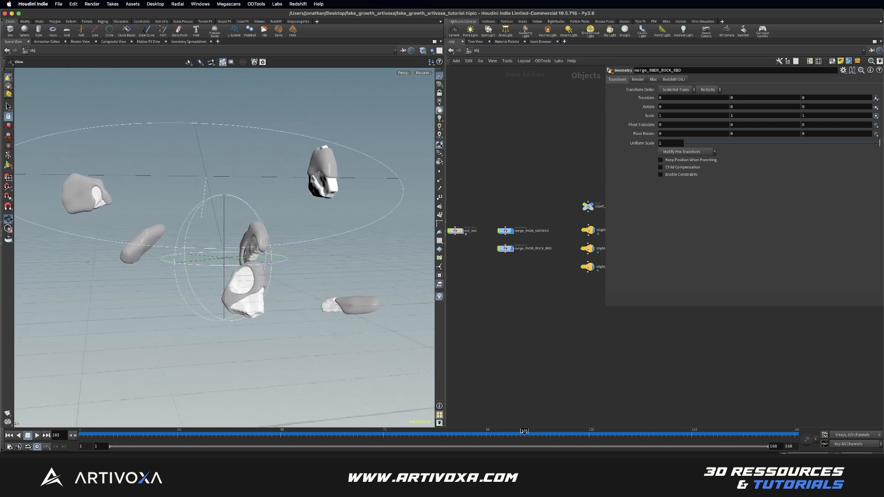